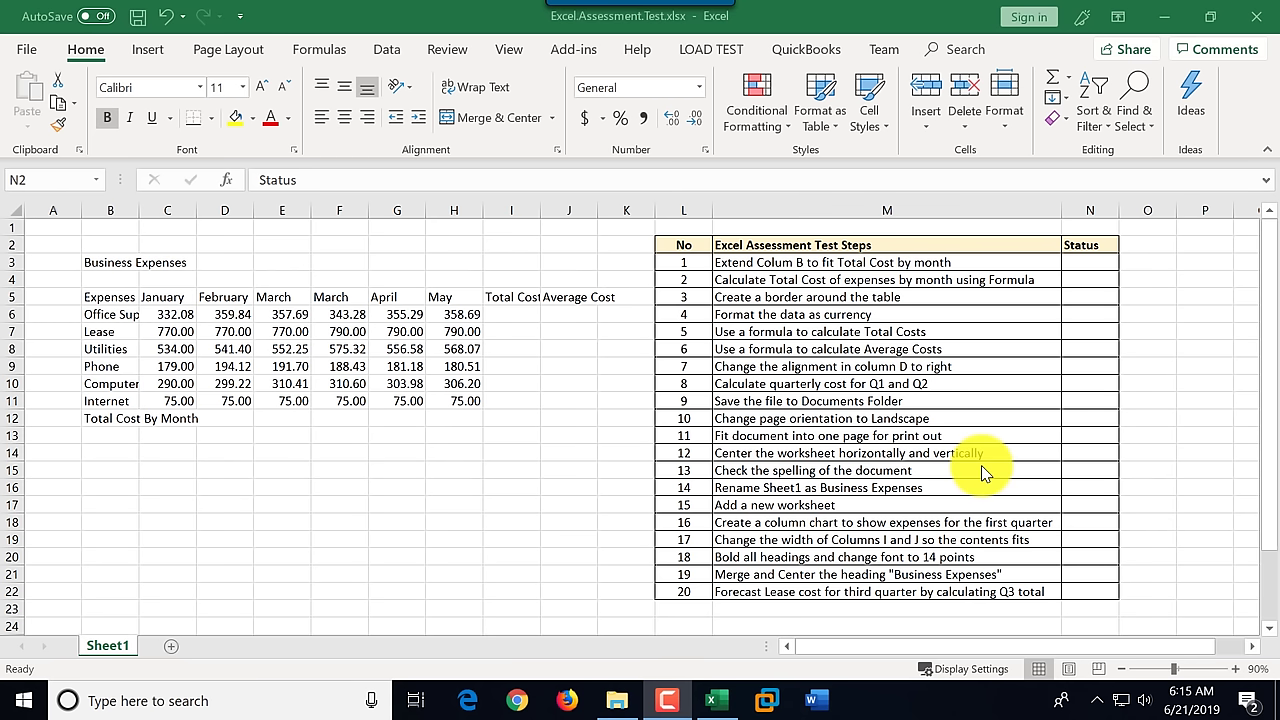
# Step: Correct the misspelled "Colum" to "Column" in the first assessment step in cell M3
pyautogui.press('Left')
pyautogui.press('Down')
pyautogui.press('F2')
pyautogui.write('n')
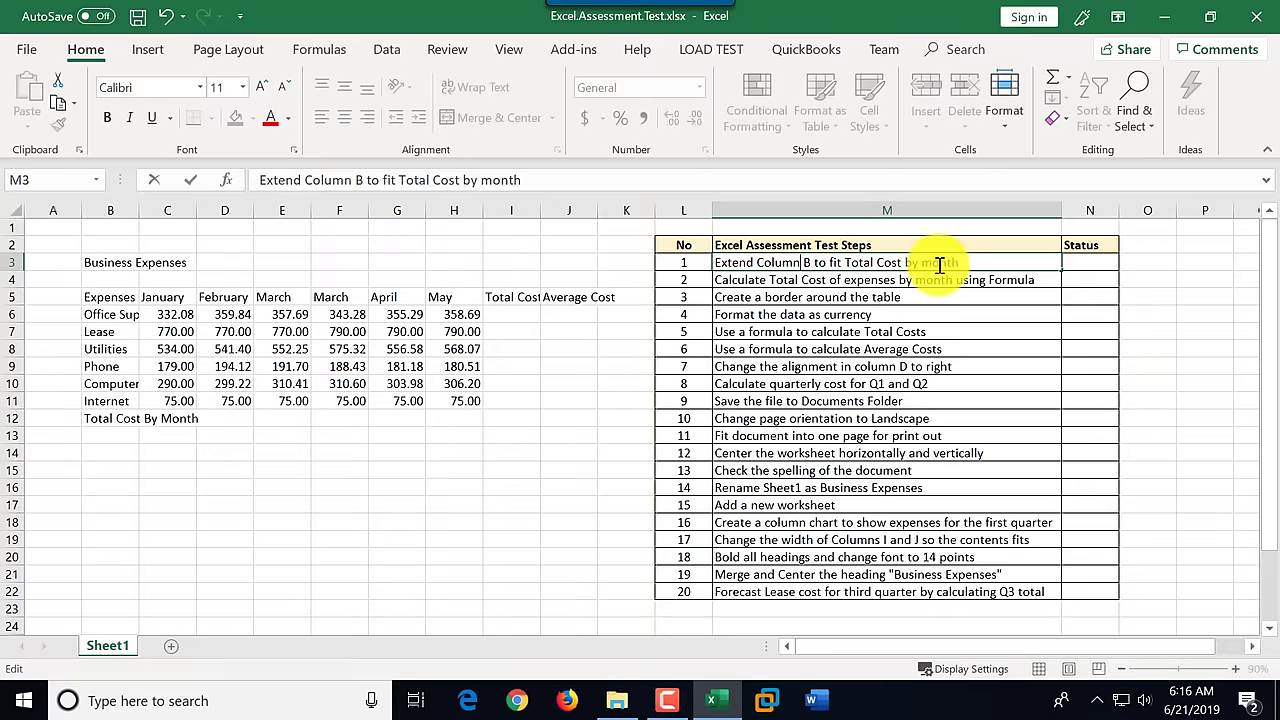
# Step: Widen column B so that the "Total Cost By Month" label in B12 fits completely
pyautogui.click(112, 210)
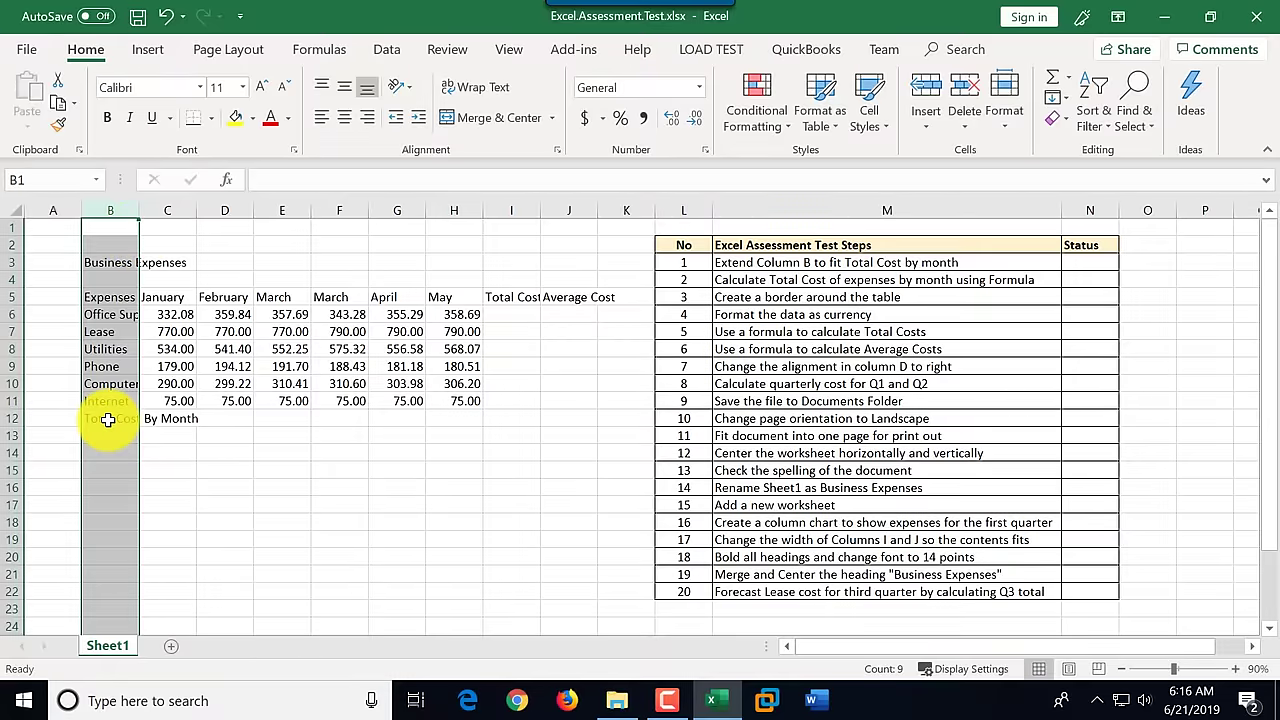
pyautogui.click(107, 419)
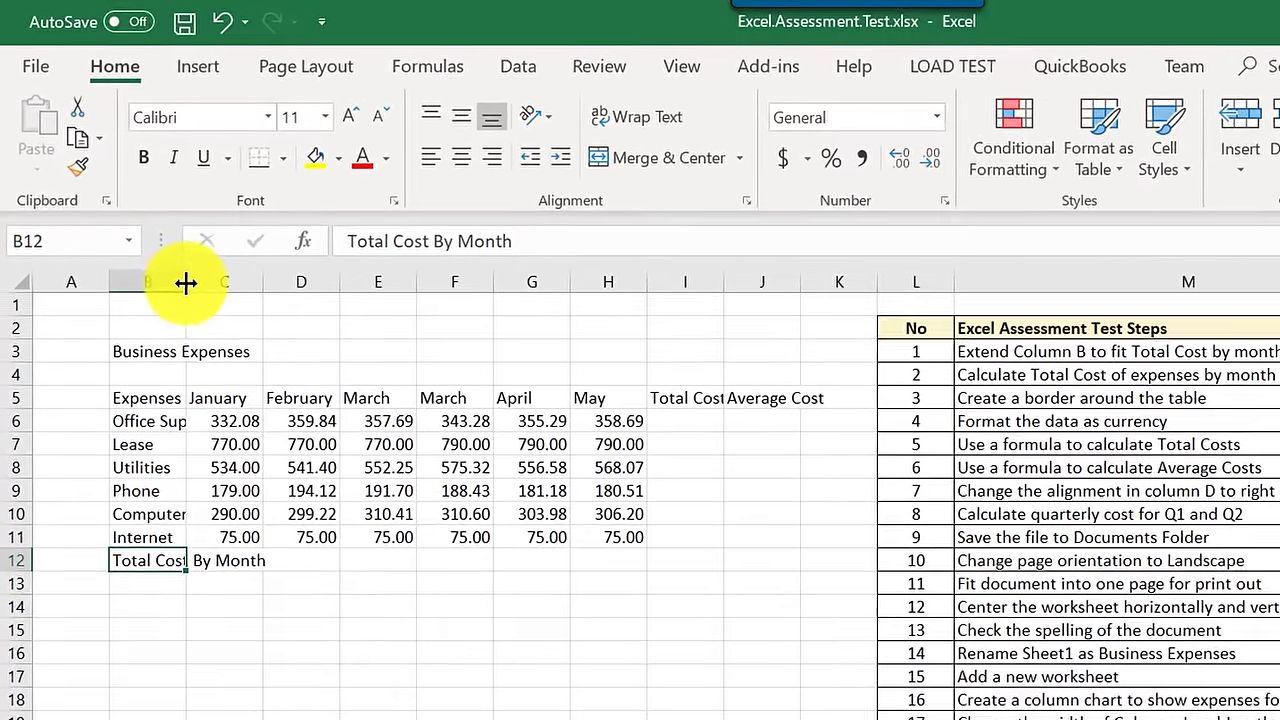
pyautogui.moveTo(178, 271); pyautogui.dragTo(277, 289)
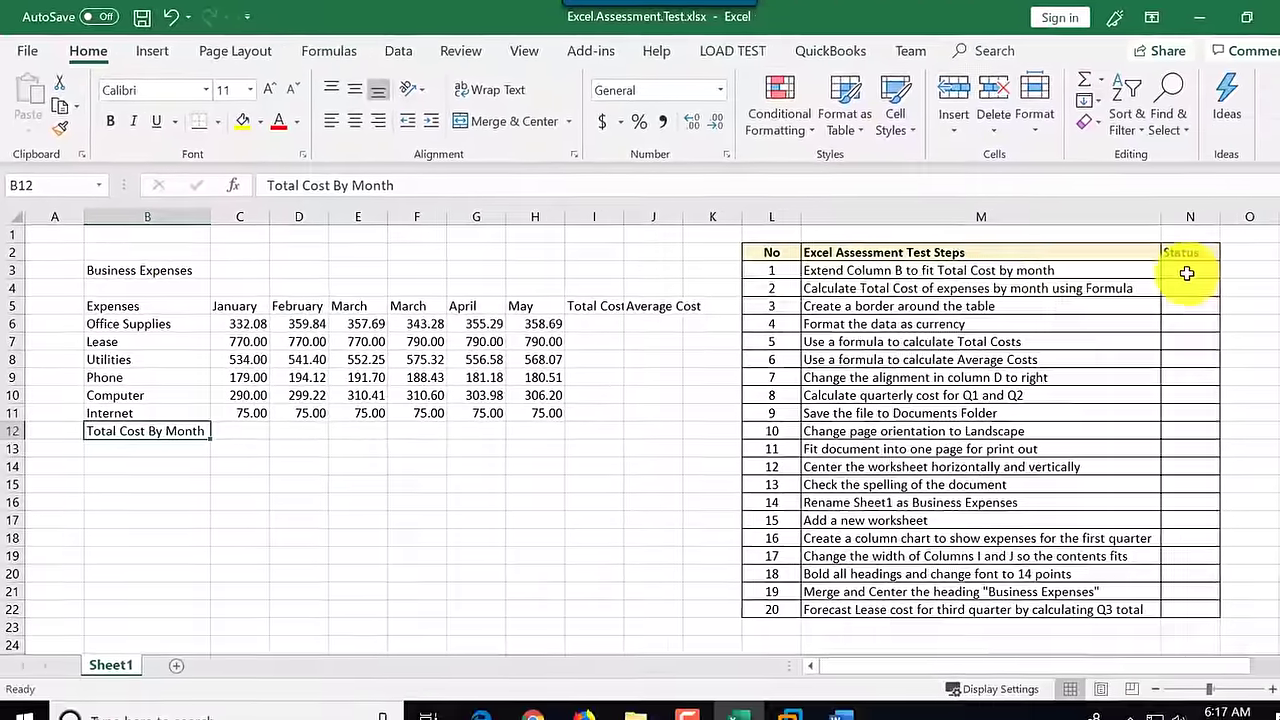
# Step: Fill status cell N3 with light green to mark the first assessment step as done
pyautogui.click(1224, 285)
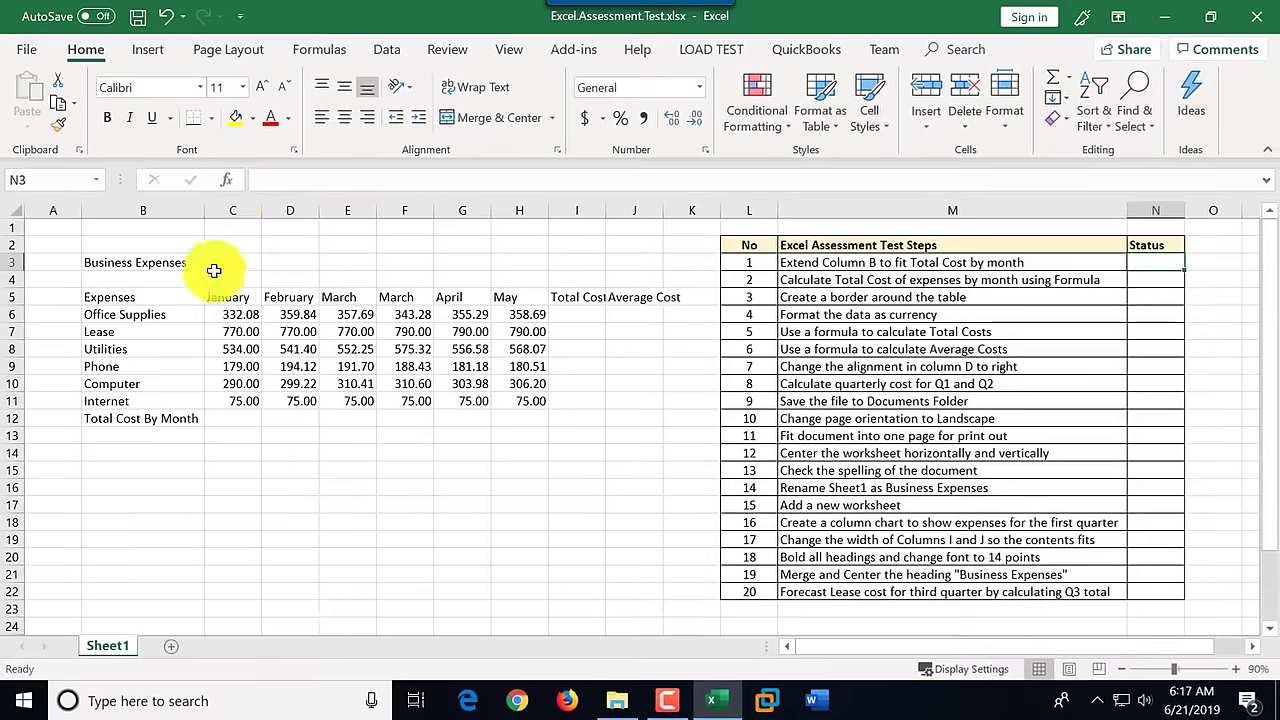
pyautogui.click(254, 119)
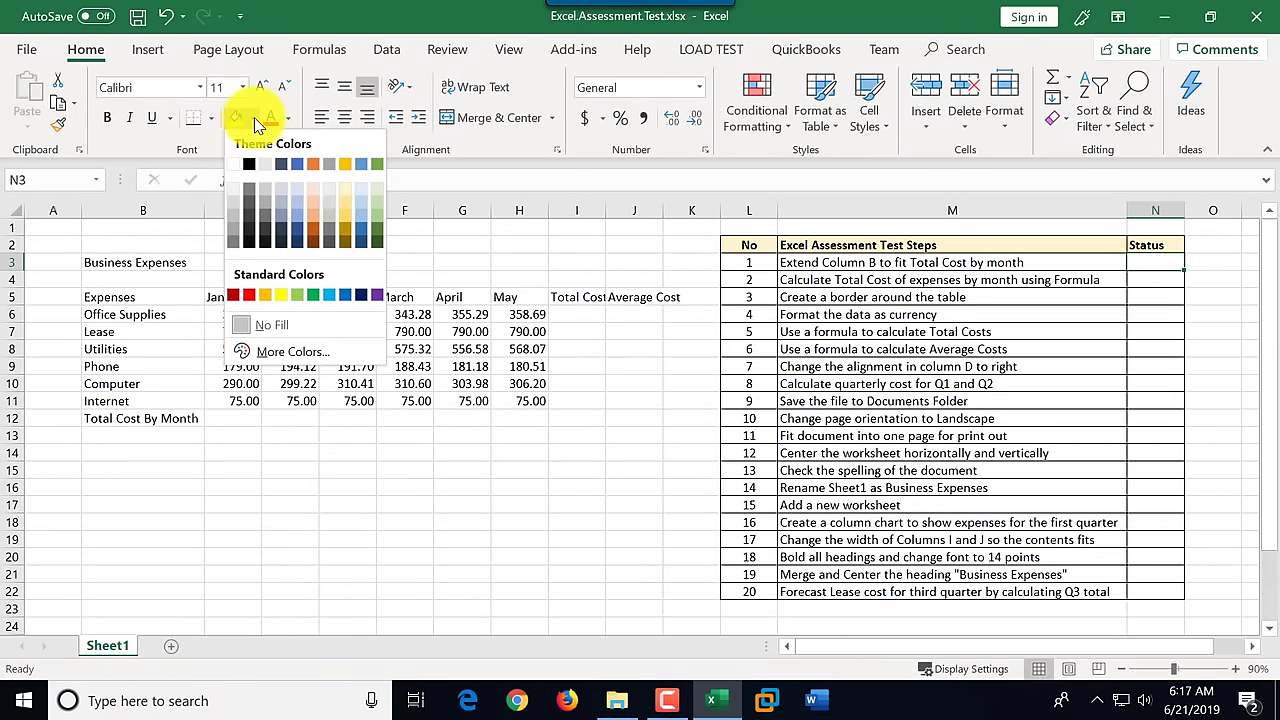
pyautogui.click(378, 210)
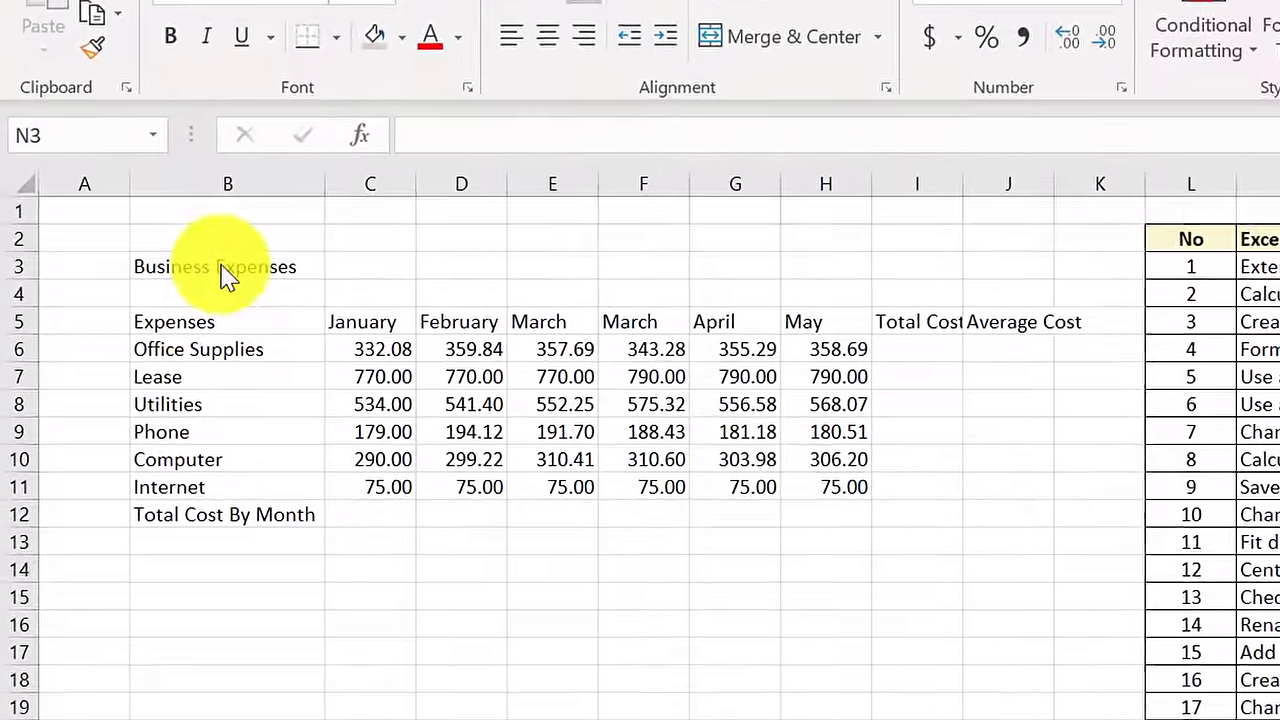
pyautogui.click(241, 330)
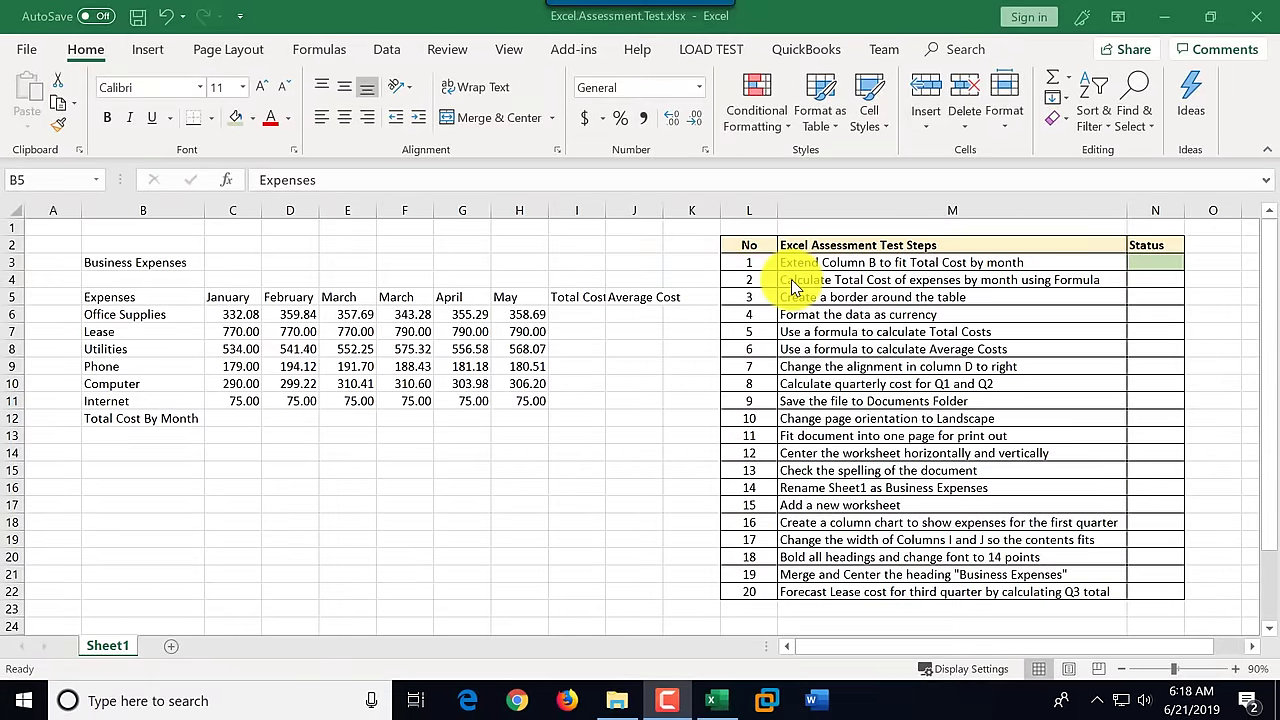
pyautogui.click(812, 281)
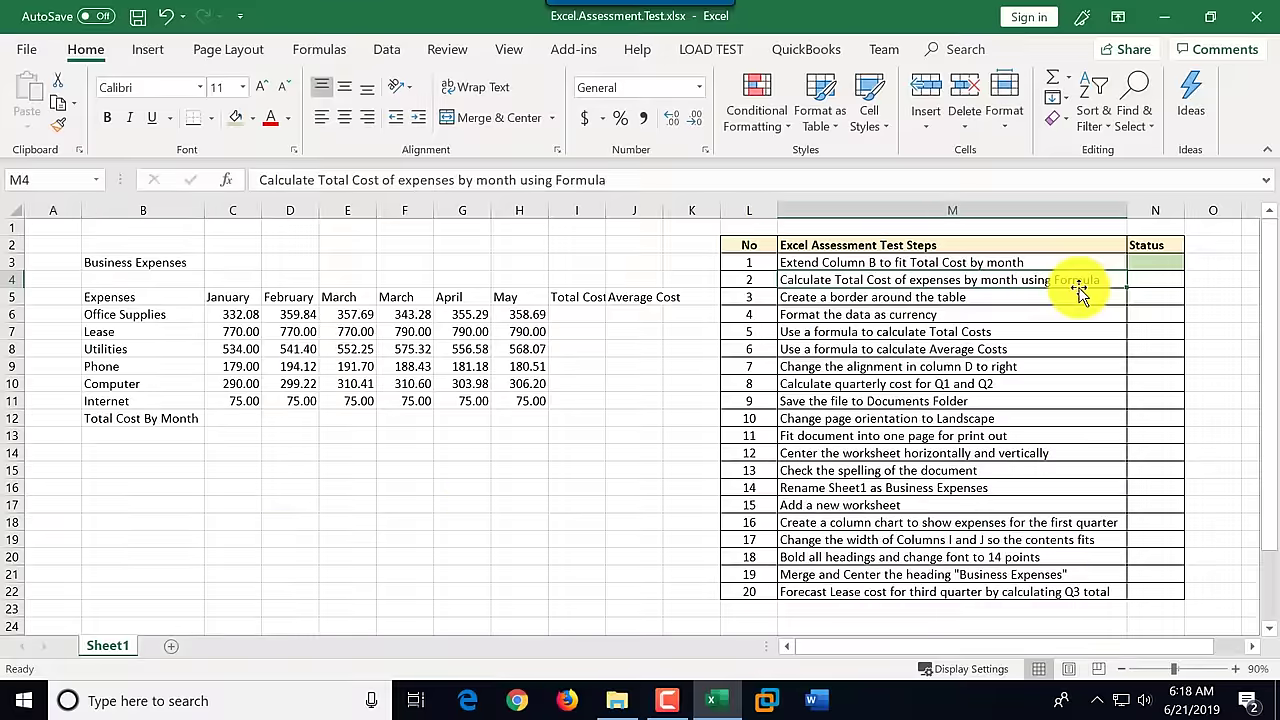
pyautogui.click(147, 418)
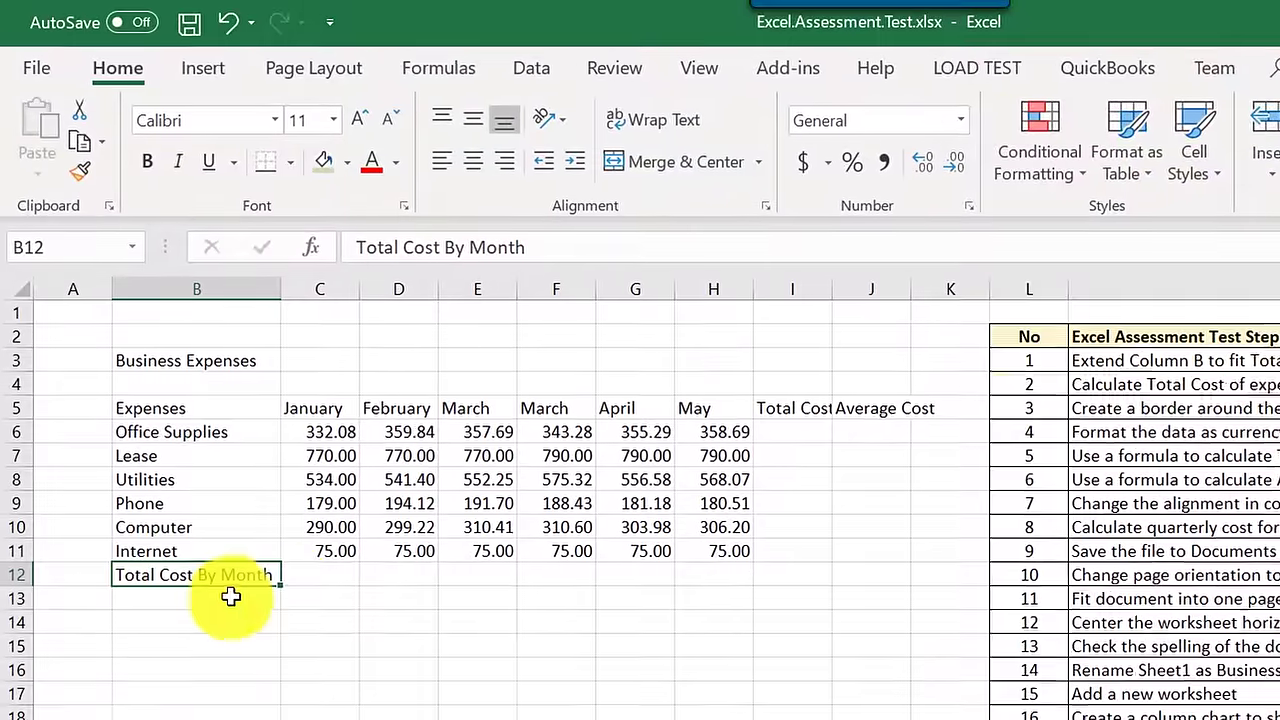
pyautogui.moveTo(329, 580); pyautogui.dragTo(698, 578)
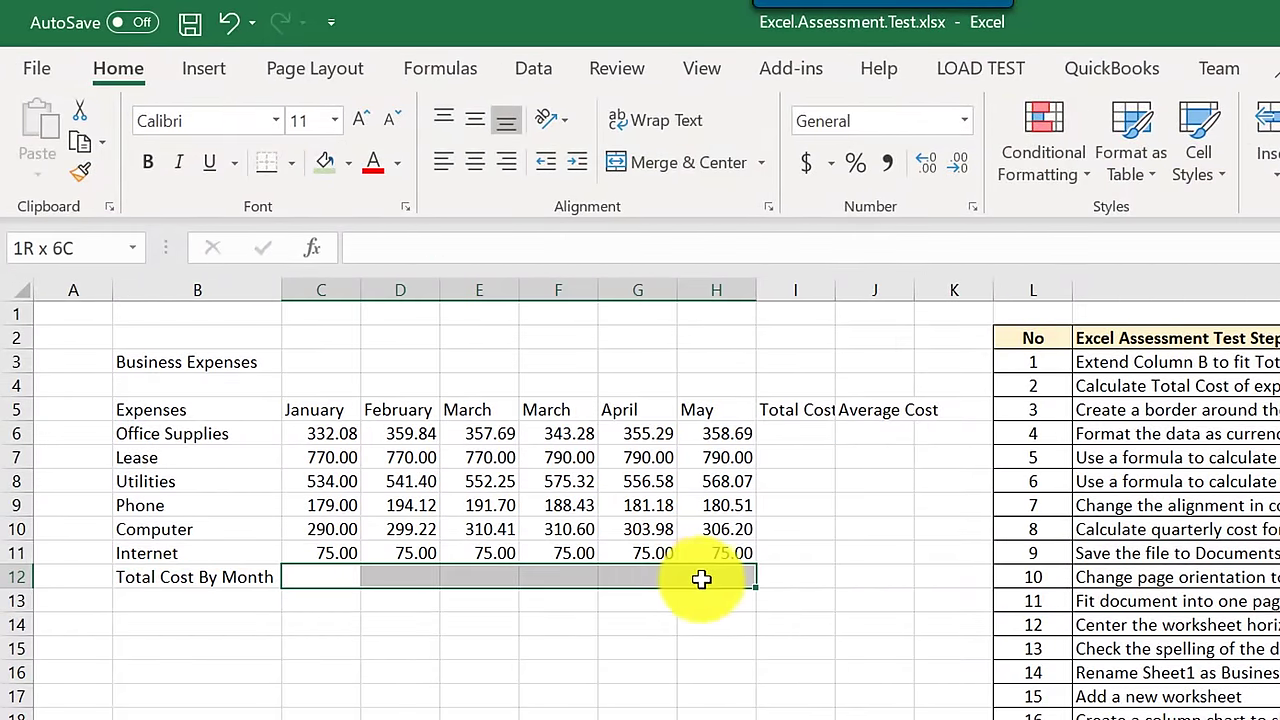
pyautogui.moveTo(702, 579); pyautogui.dragTo(702, 579)
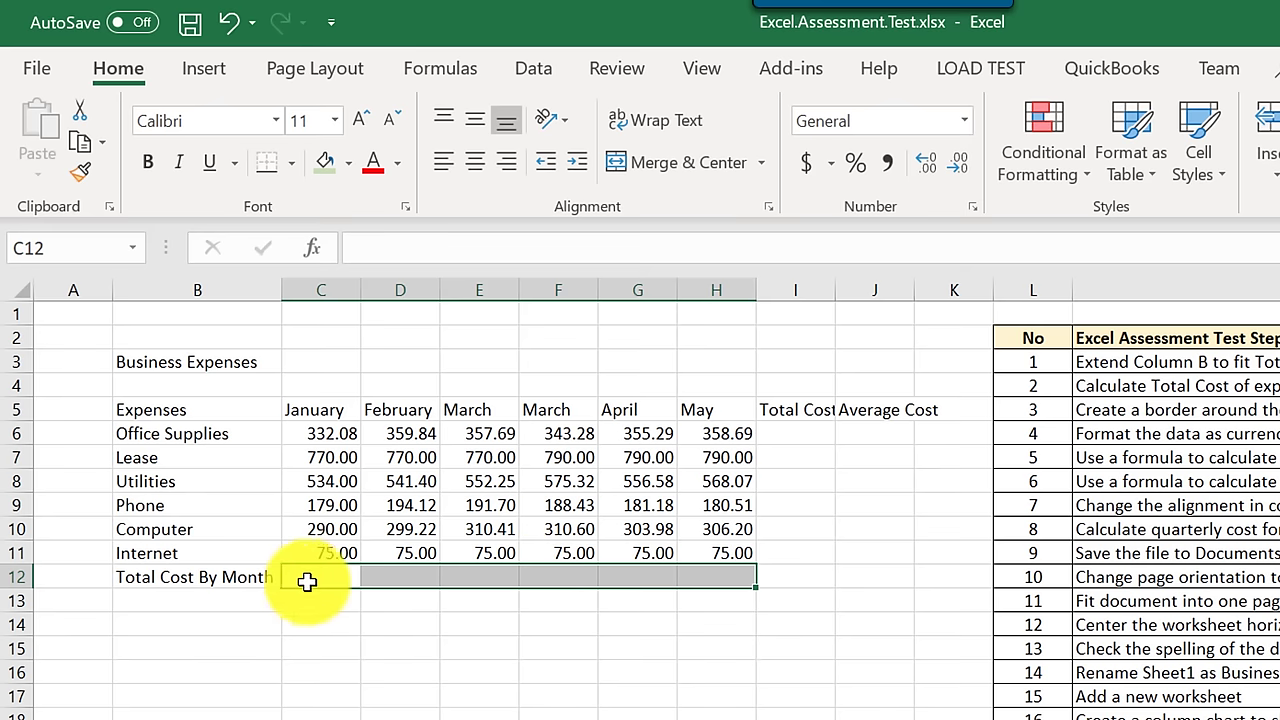
# Step: Enter the formula =SUM(C6:C11) in C12 to total the January expenses
pyautogui.click(330, 576)
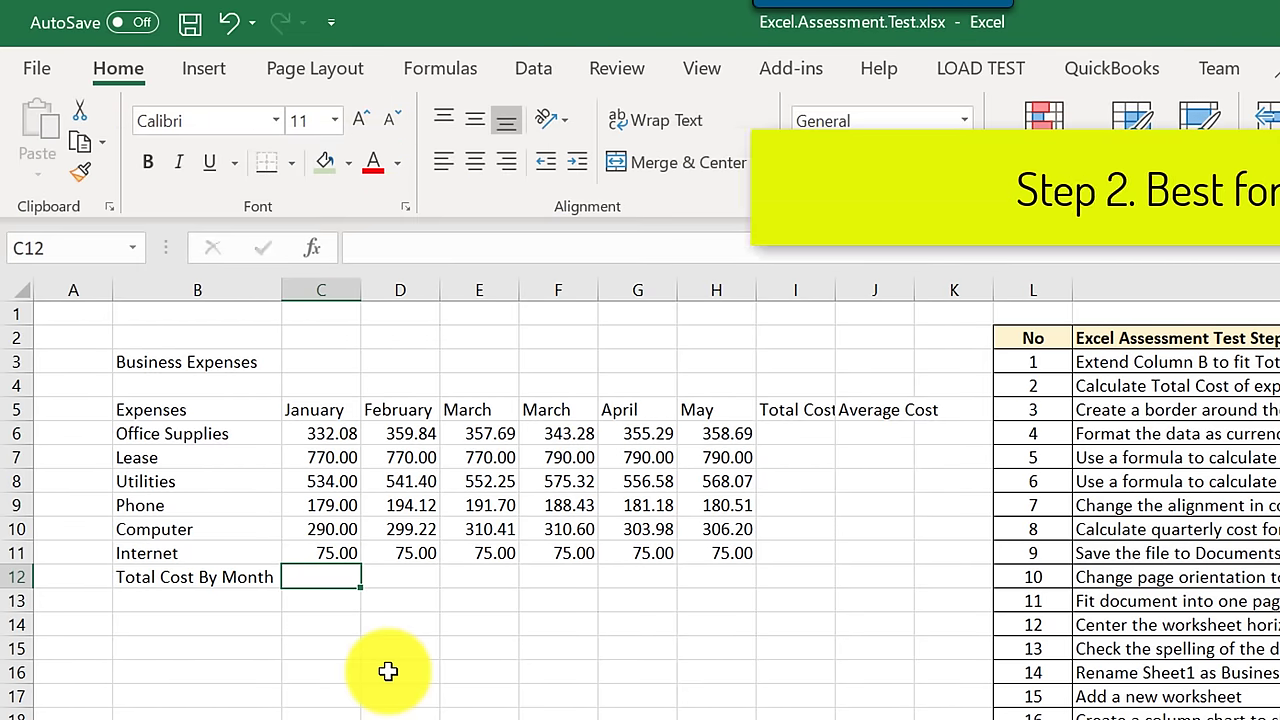
pyautogui.write('=SUM')
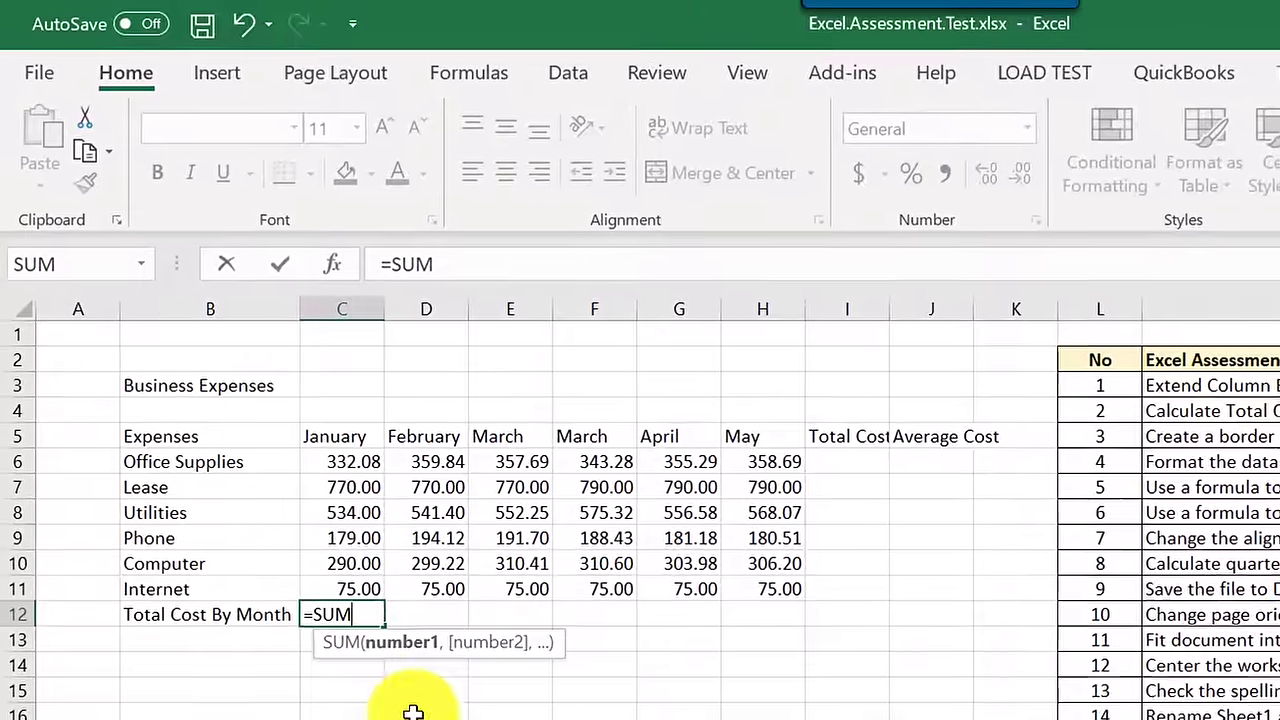
pyautogui.write('(')
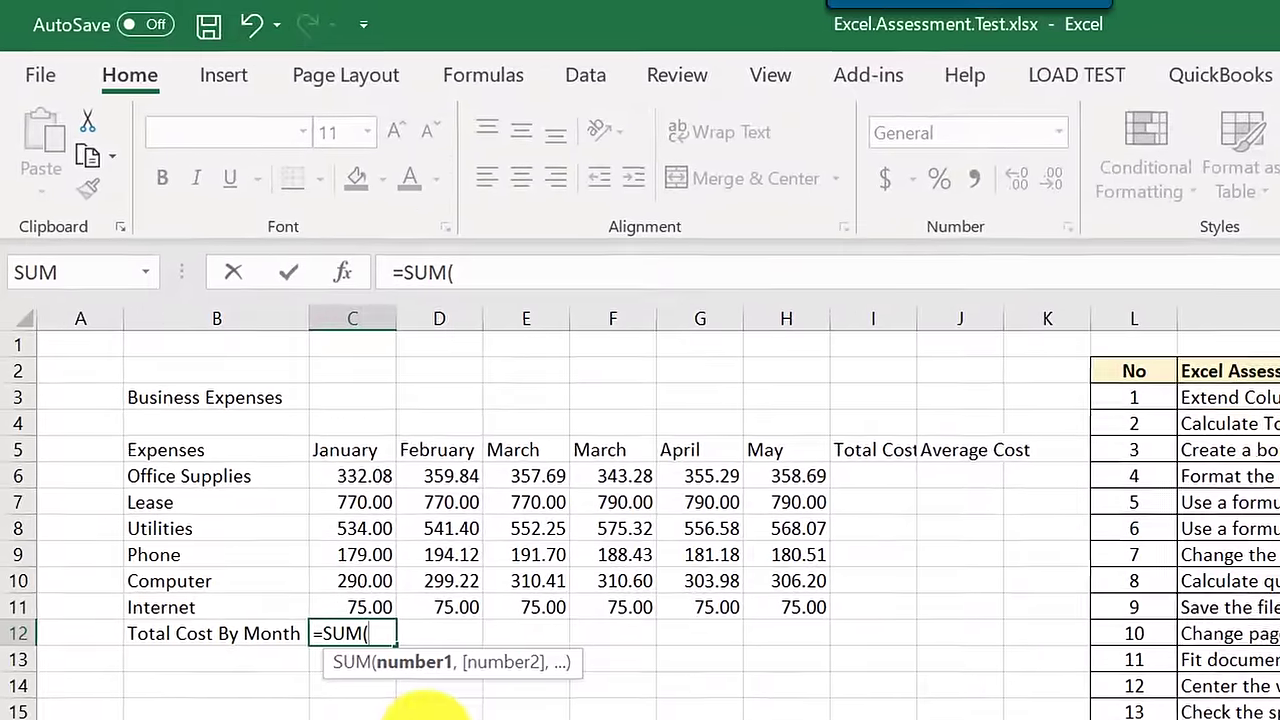
pyautogui.click(341, 462)
pyautogui.moveTo(370, 530); pyautogui.dragTo(360, 631)
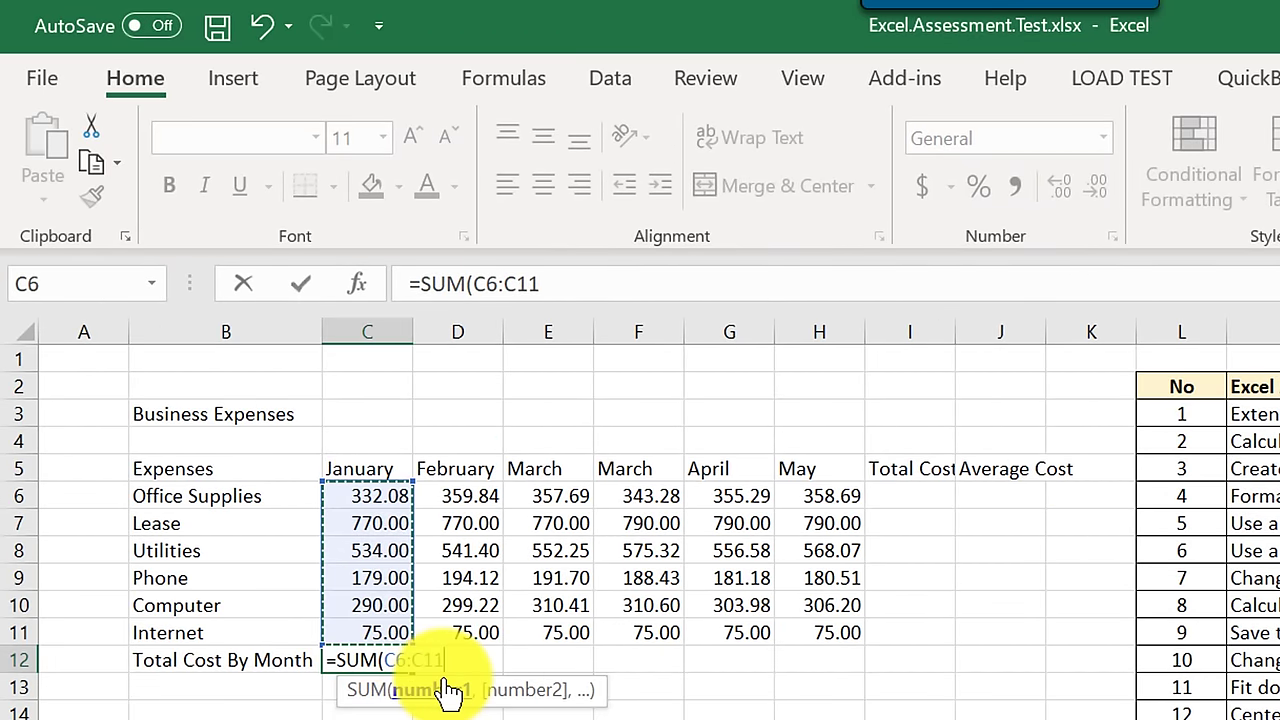
pyautogui.write(')')
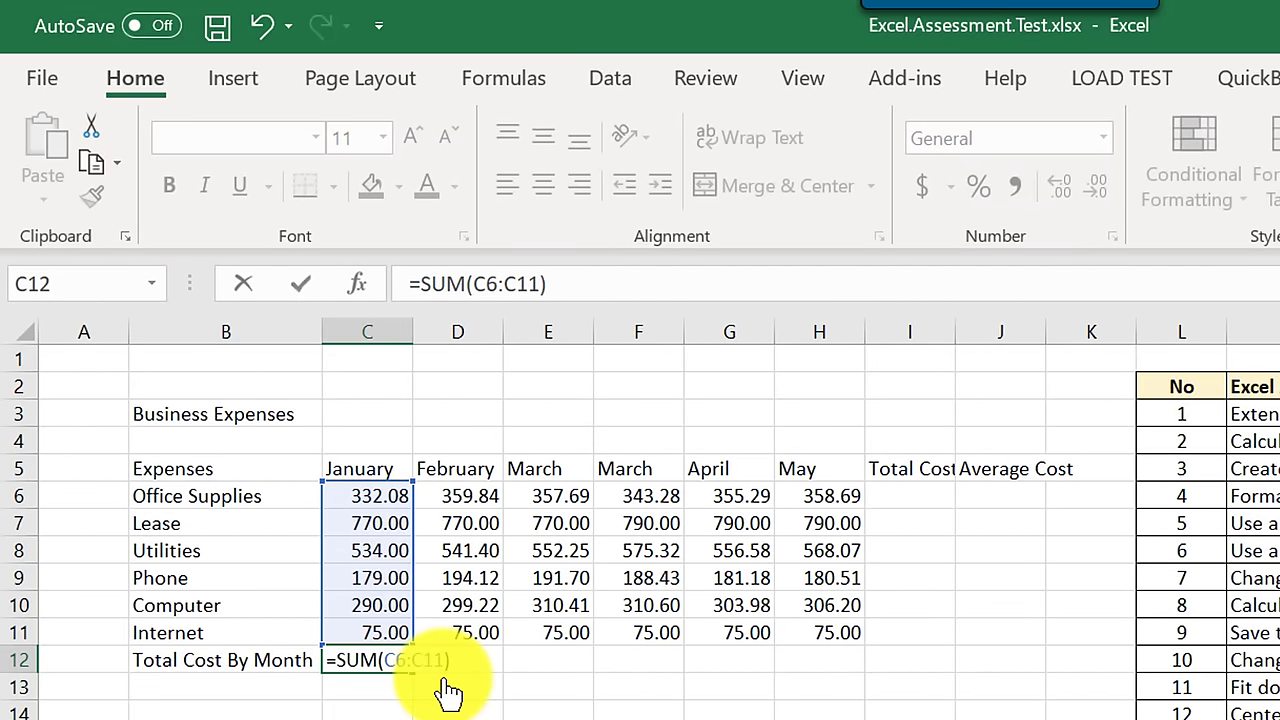
pyautogui.press('Return')
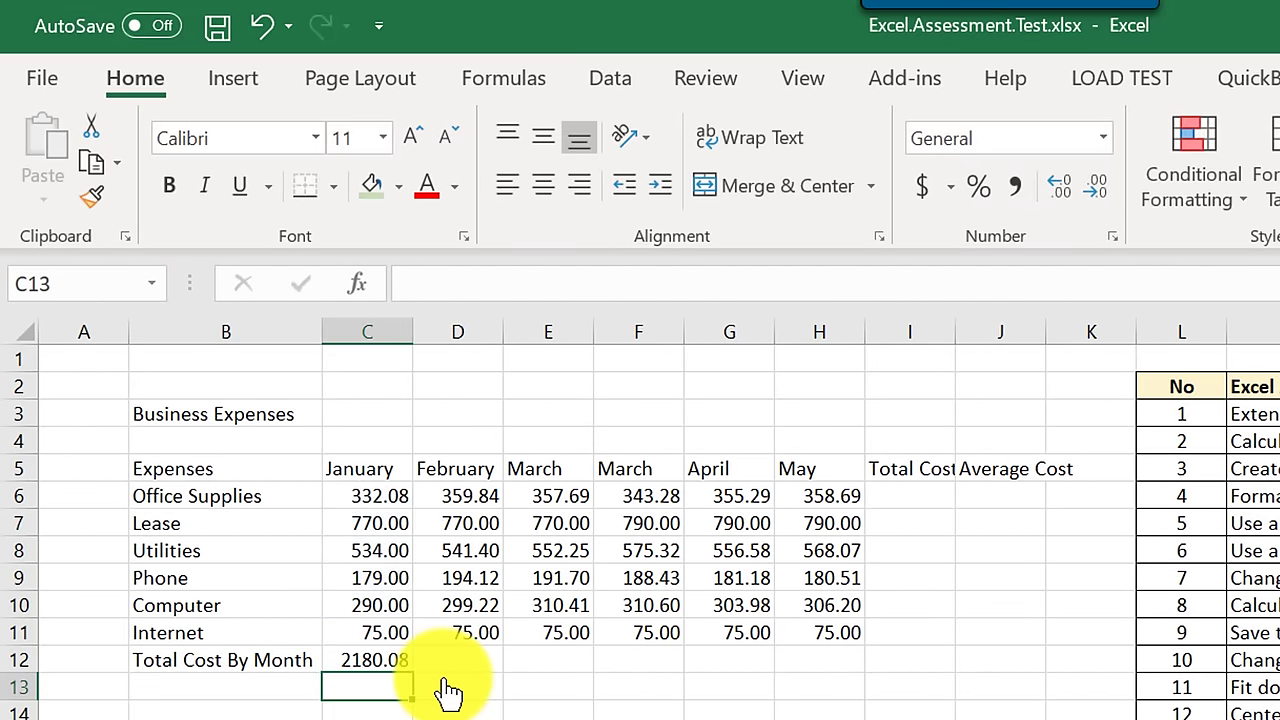
pyautogui.click(382, 662)
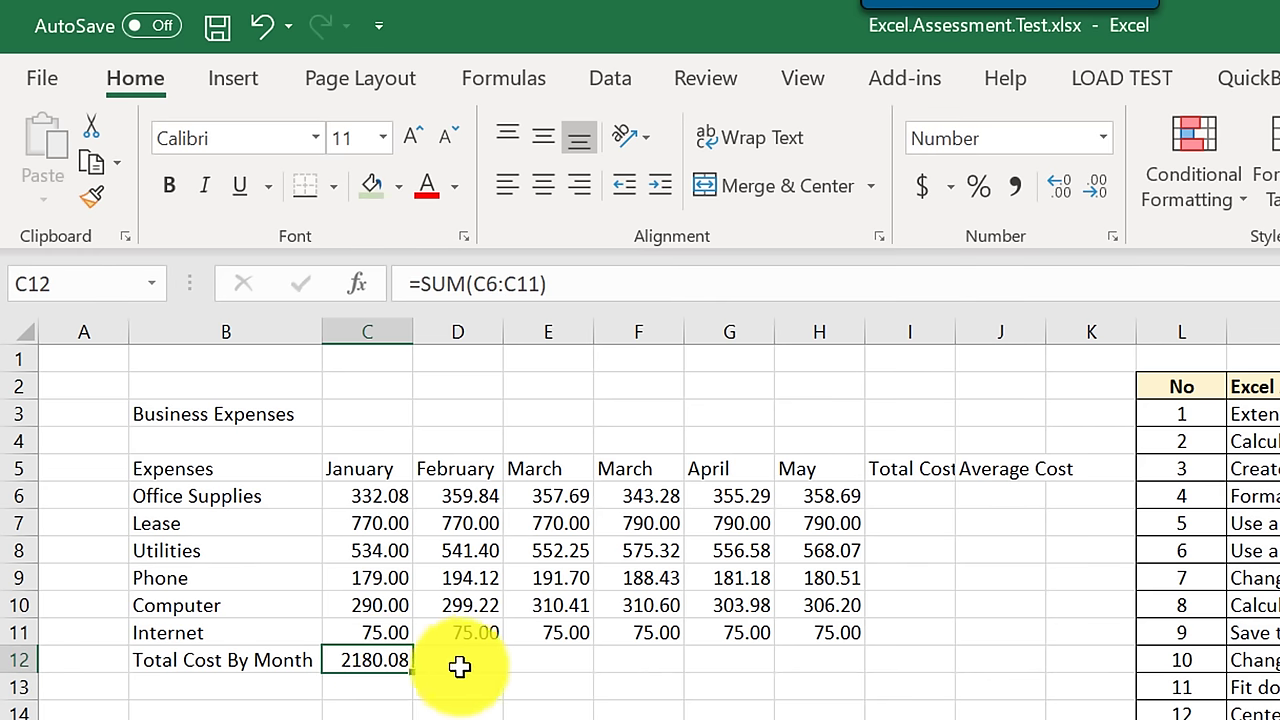
# Step: Total the February expenses in D12 by inserting an AutoSum of D6:D11
pyautogui.click(460, 666)
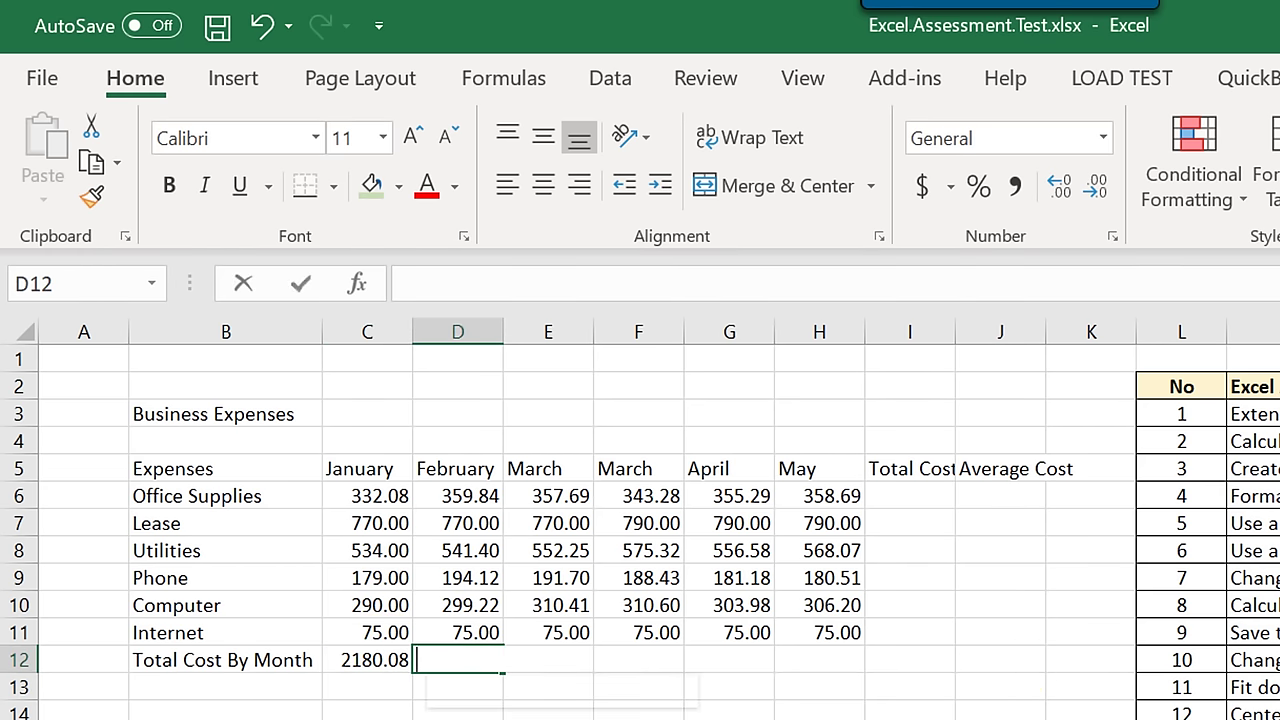
pyautogui.hotkey('alt', '=')
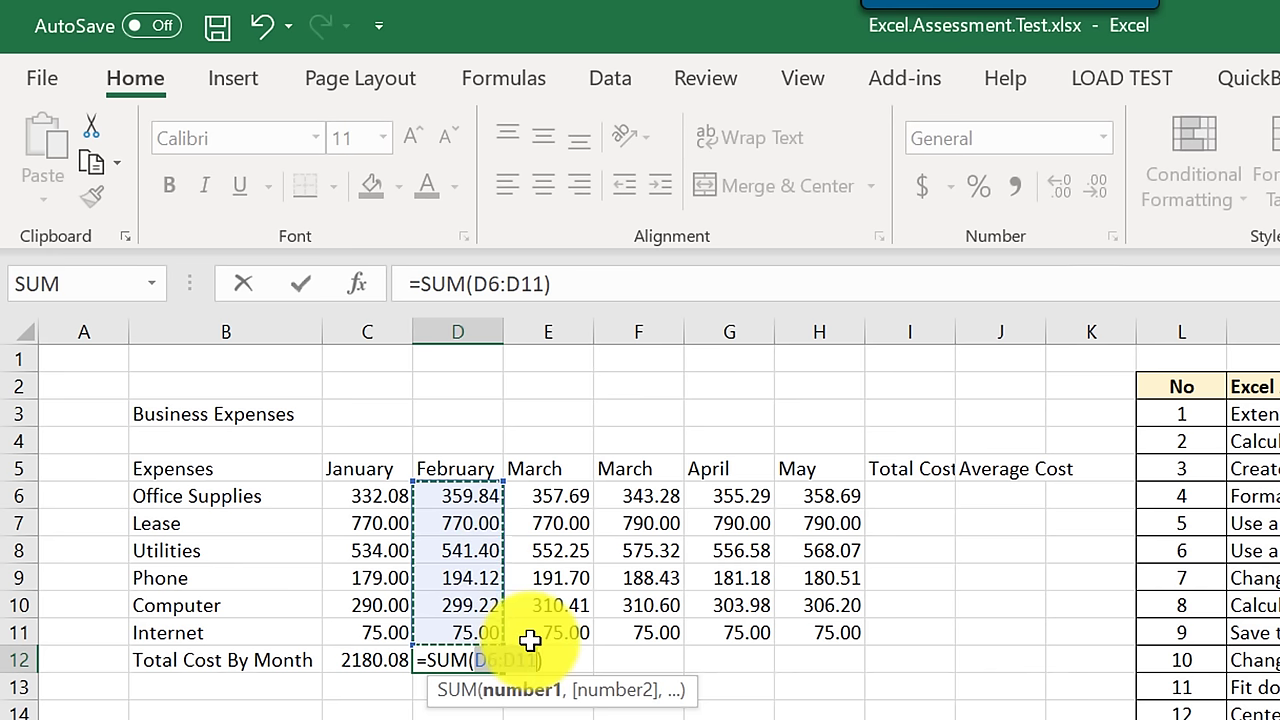
pyautogui.press('Return')
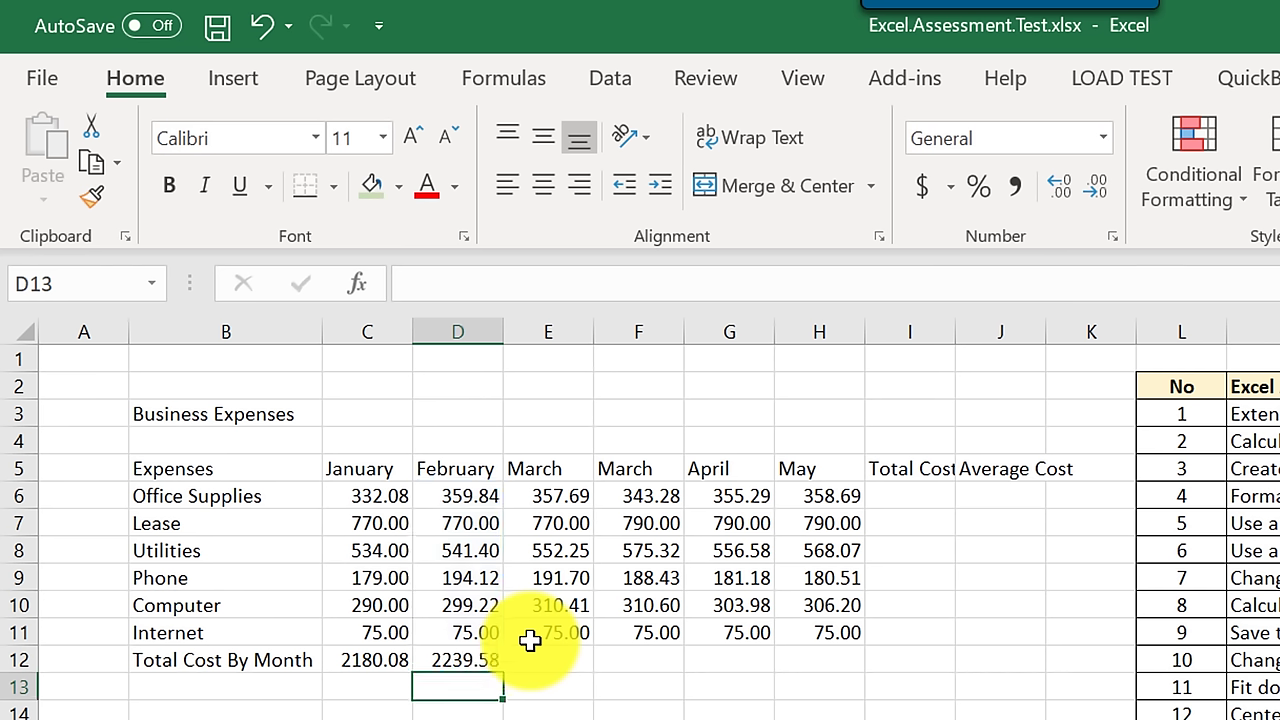
# Step: Fill the February total formula from D12 across into E12
pyautogui.click(456, 662)
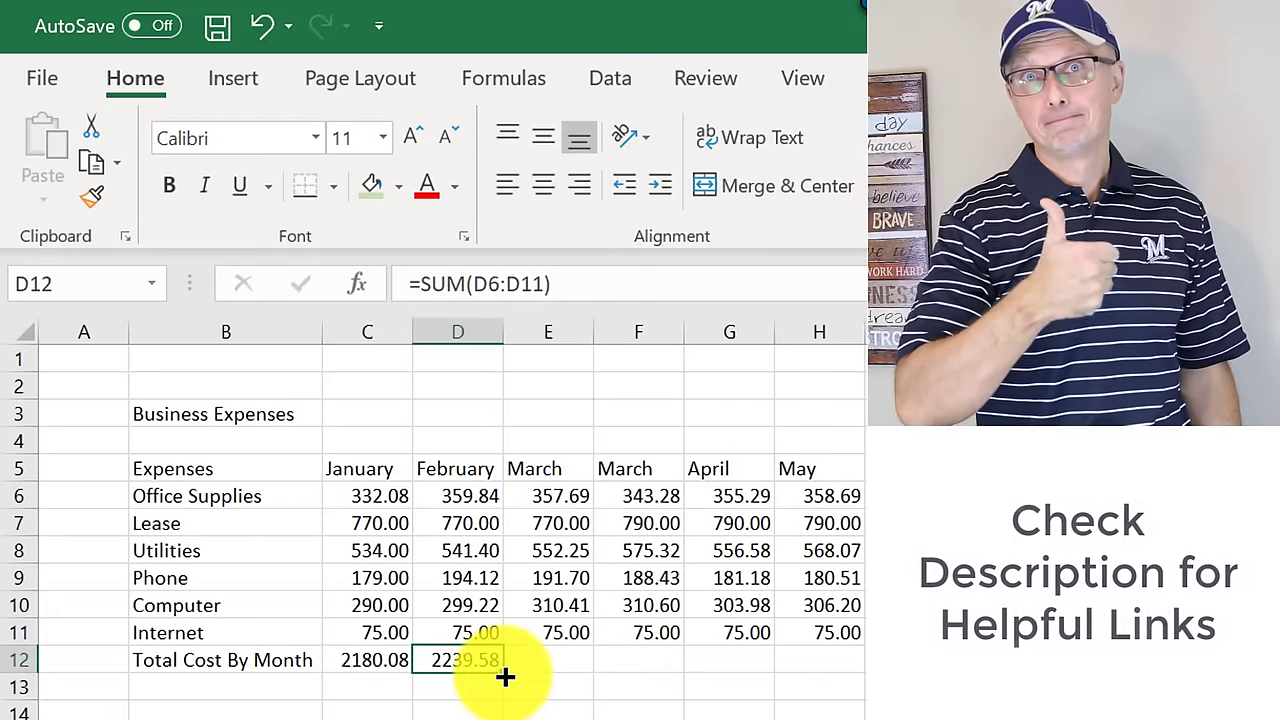
pyautogui.moveTo(512, 675); pyautogui.dragTo(590, 672)
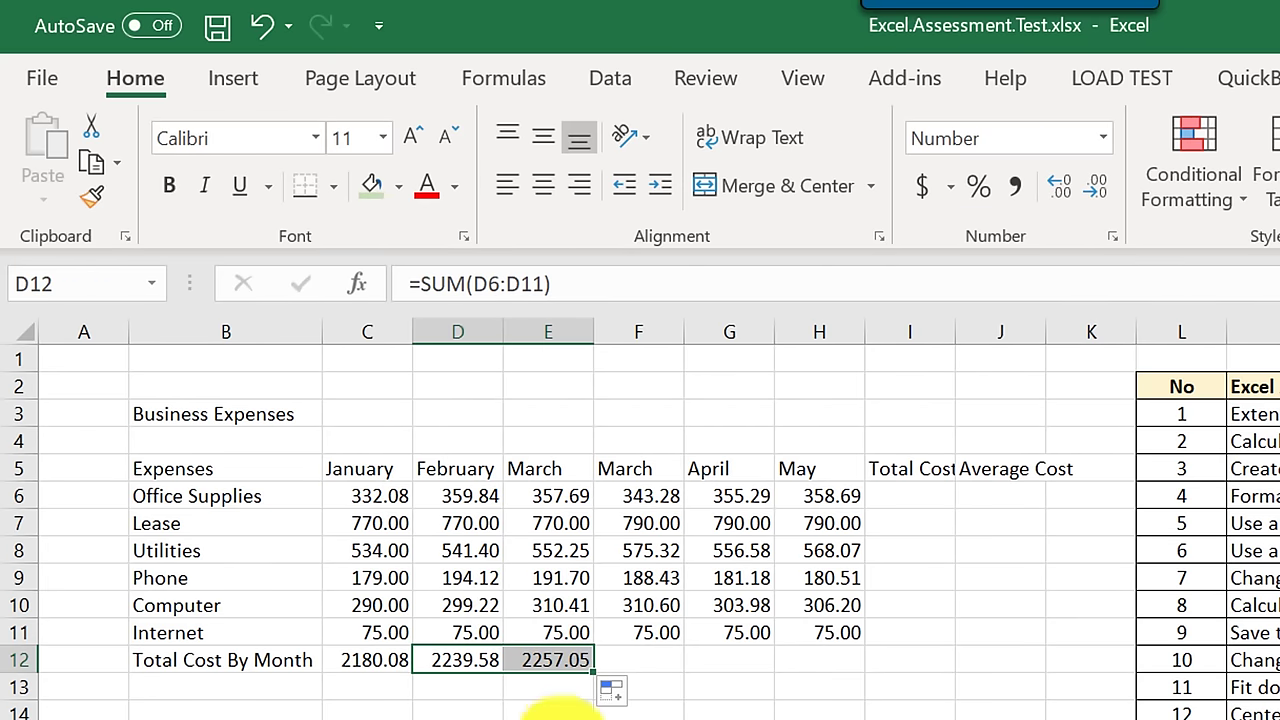
pyautogui.click(458, 714)
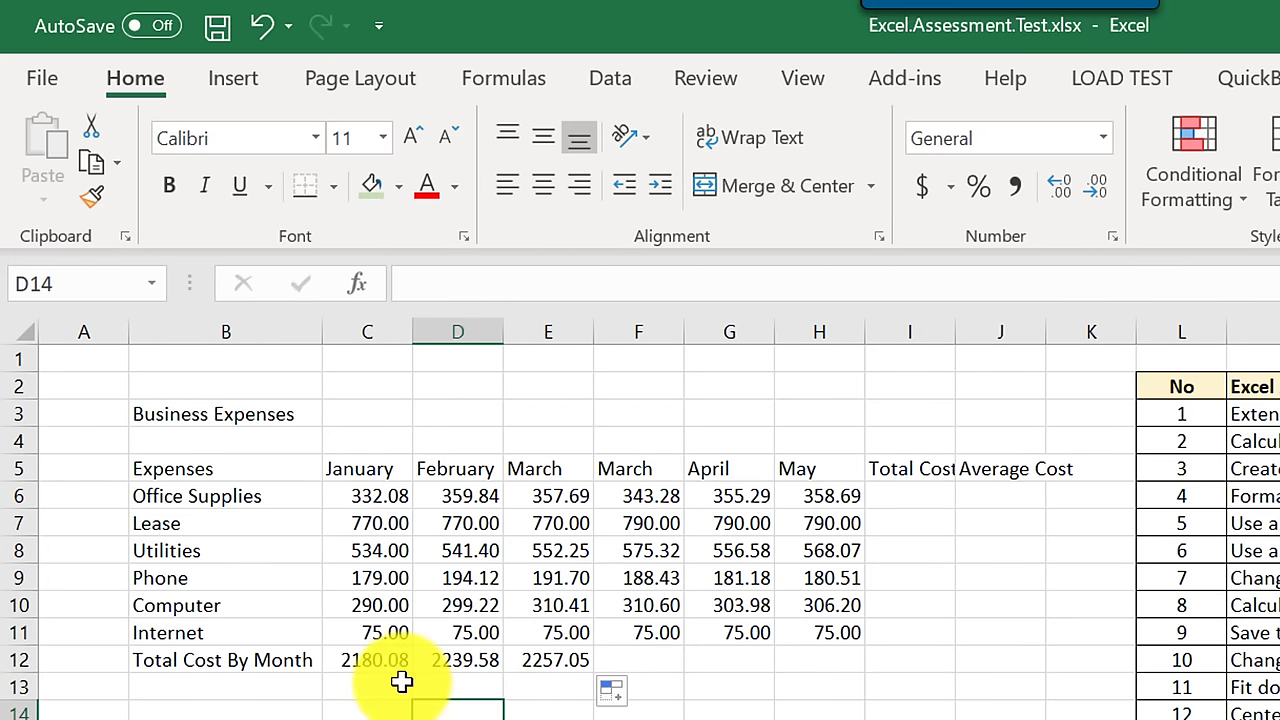
# Step: Copy the total formula in E12 and paste it into F12:H12
pyautogui.click(558, 660)
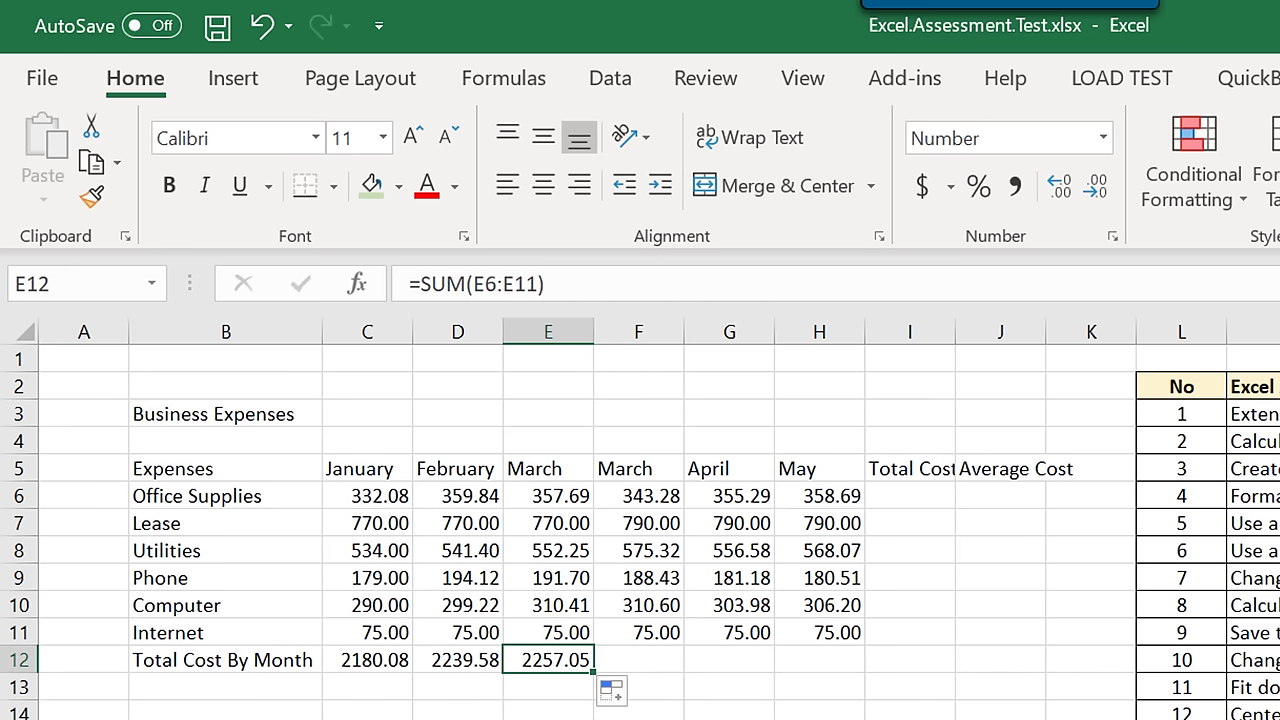
pyautogui.click(97, 170)
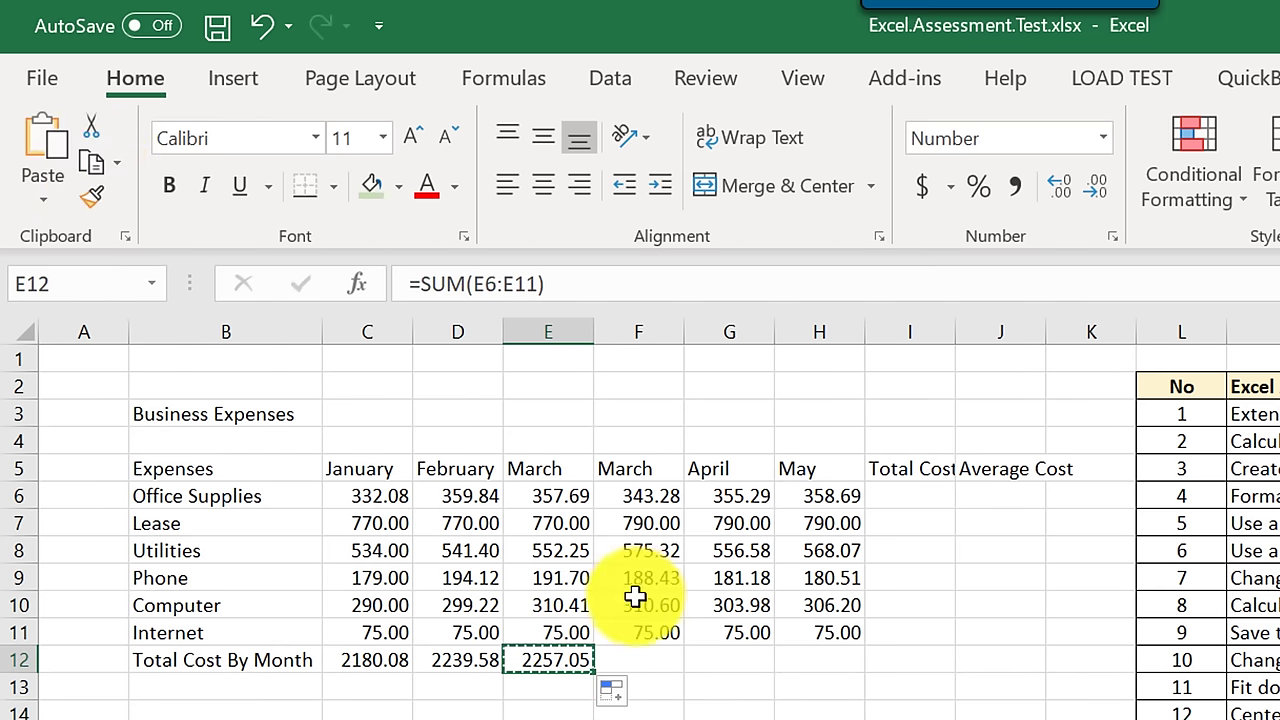
pyautogui.moveTo(625, 660); pyautogui.dragTo(790, 663)
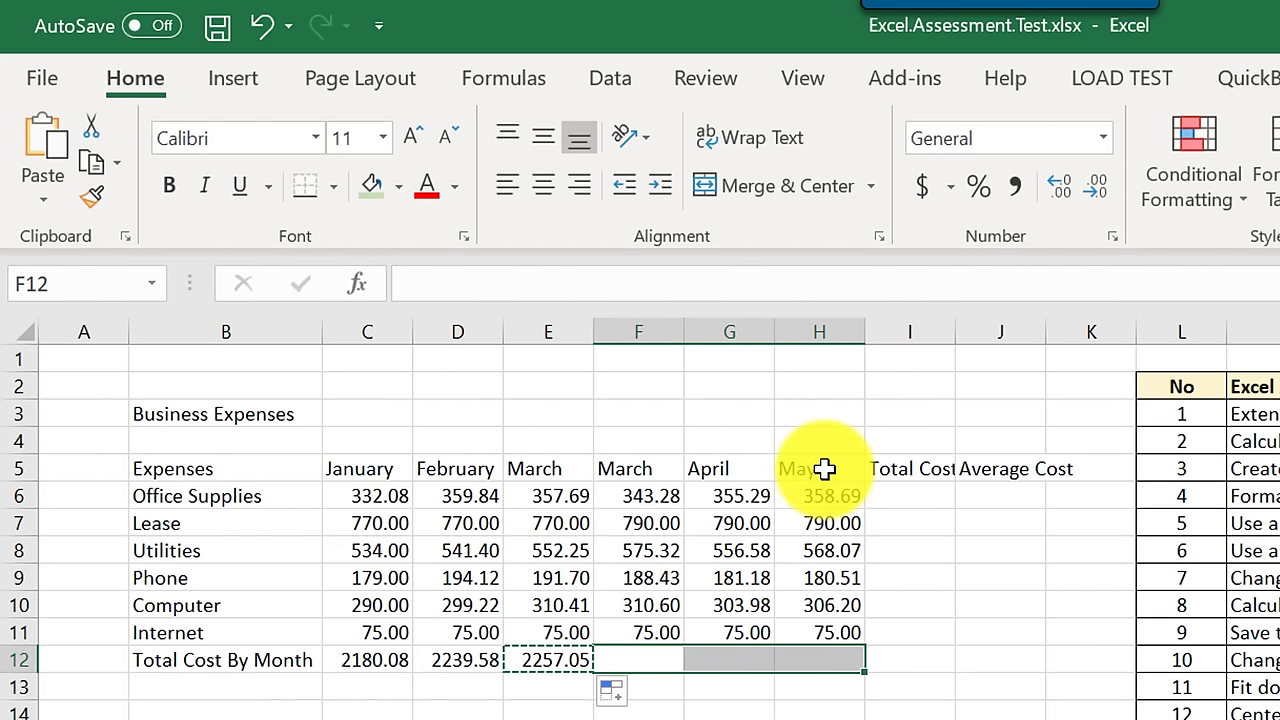
pyautogui.click(40, 160)
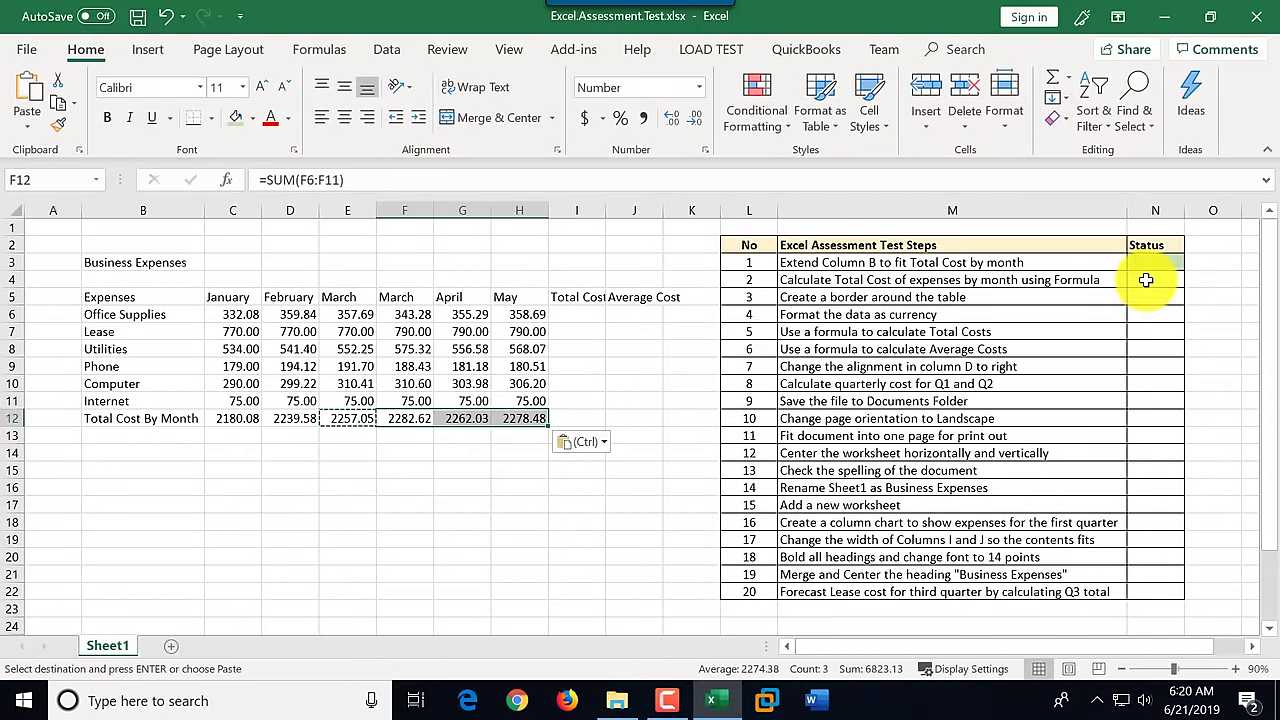
# Step: Fill status cell N4 with light green and end the copy mode
pyautogui.click(1146, 279)
pyautogui.press('Escape')
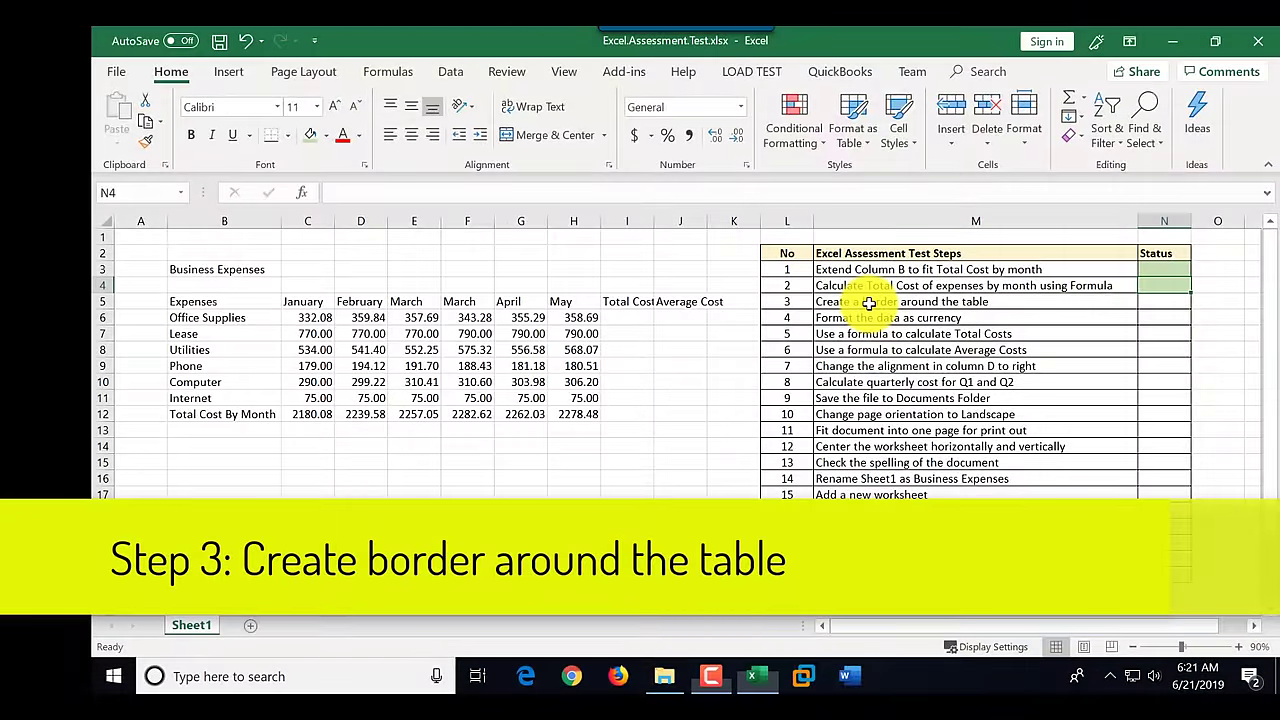
# Step: Apply All Borders to the expense table in B5:J12
pyautogui.click(862, 302)
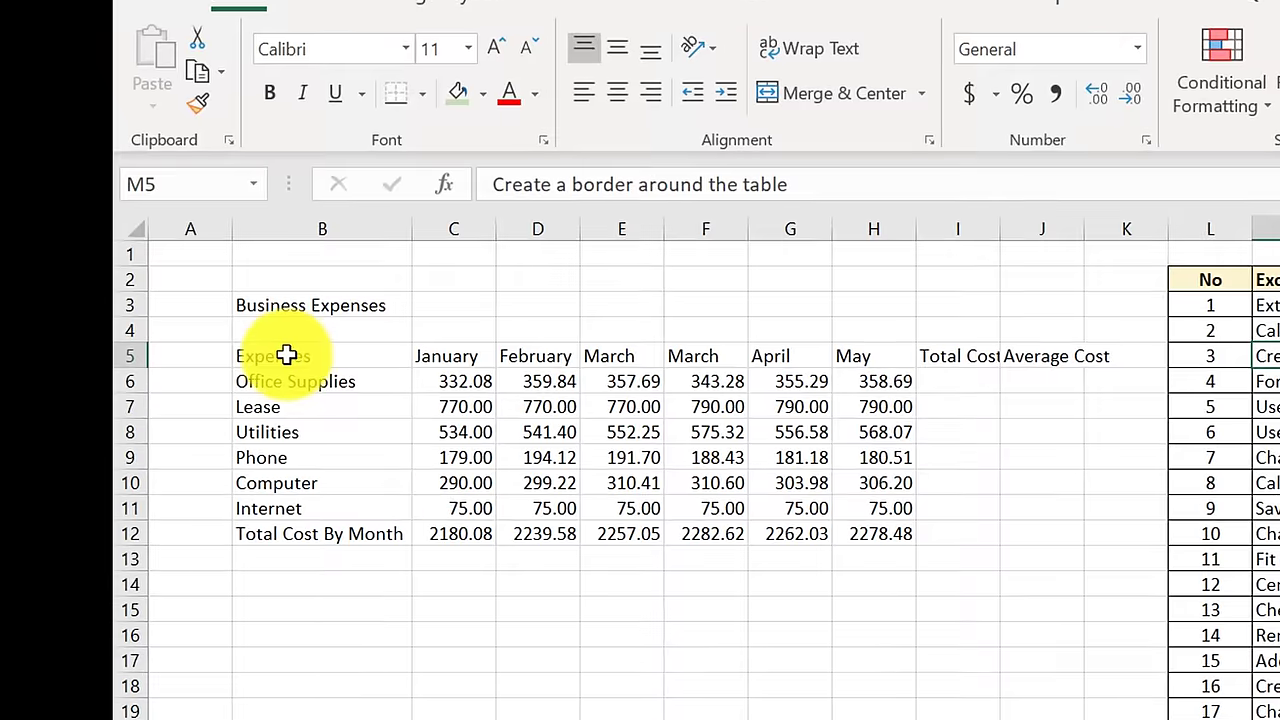
pyautogui.click(286, 356)
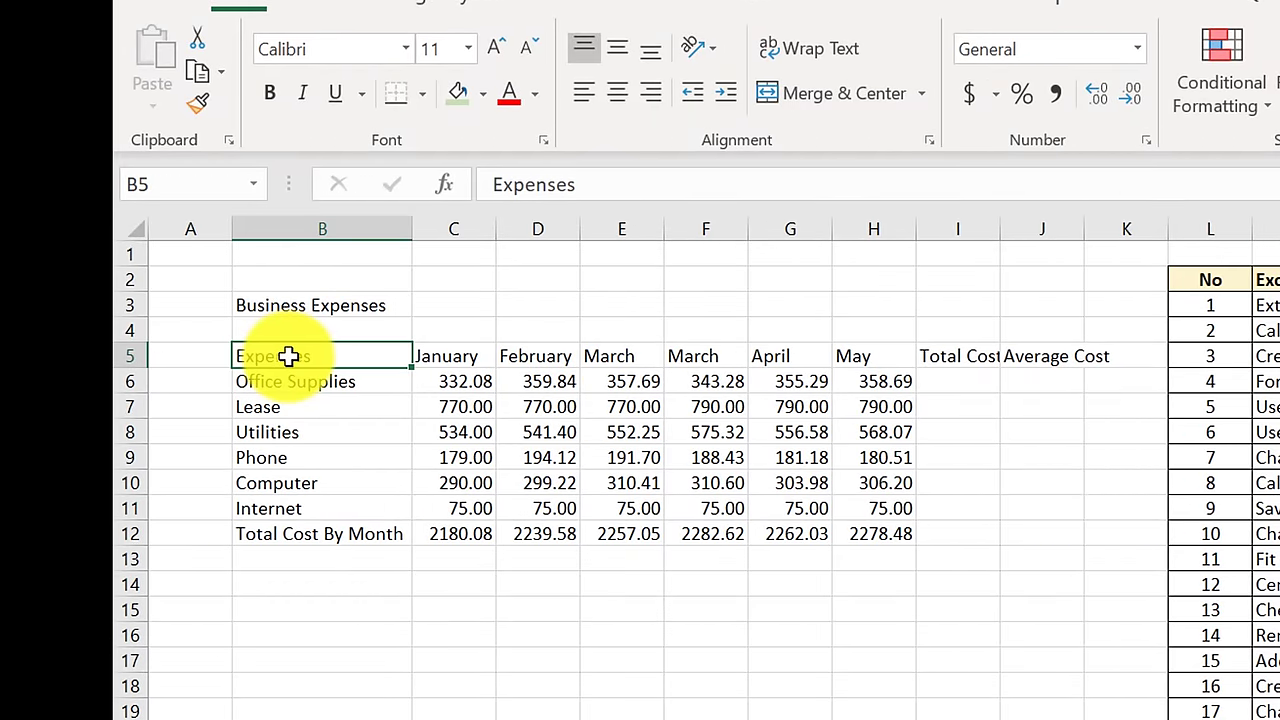
pyautogui.moveTo(288, 356); pyautogui.dragTo(1082, 524)
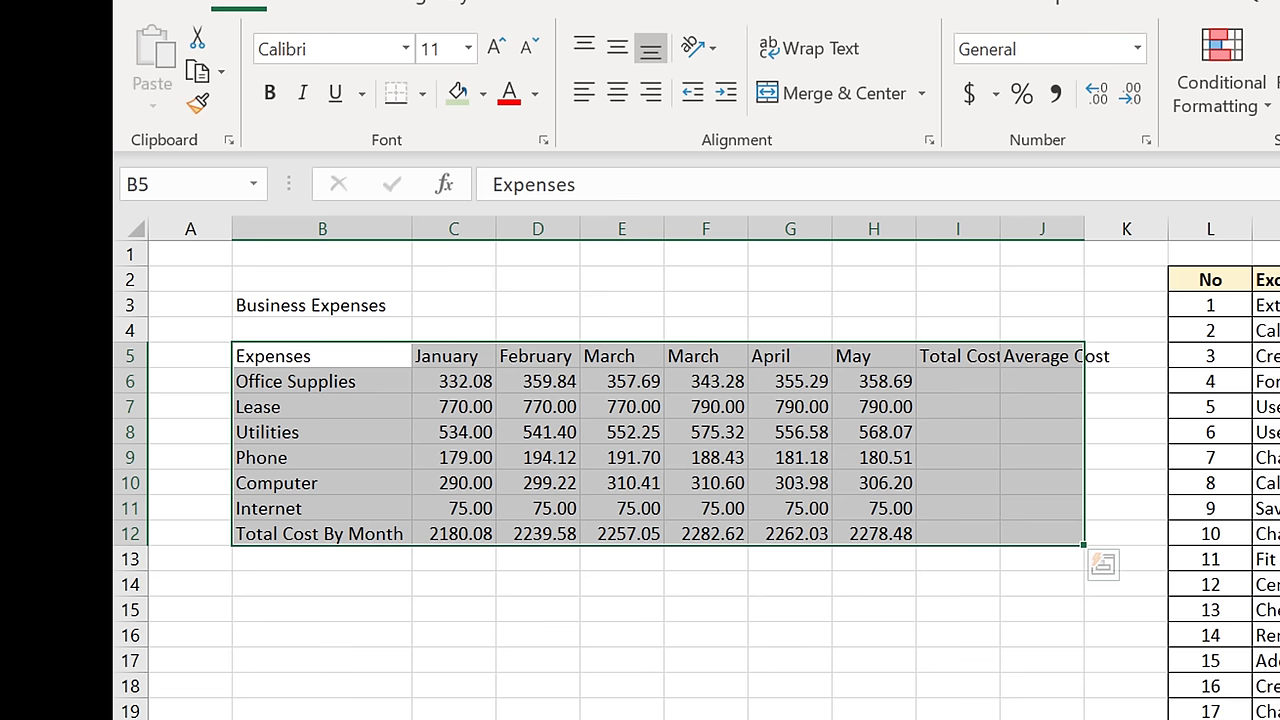
pyautogui.click(424, 96)
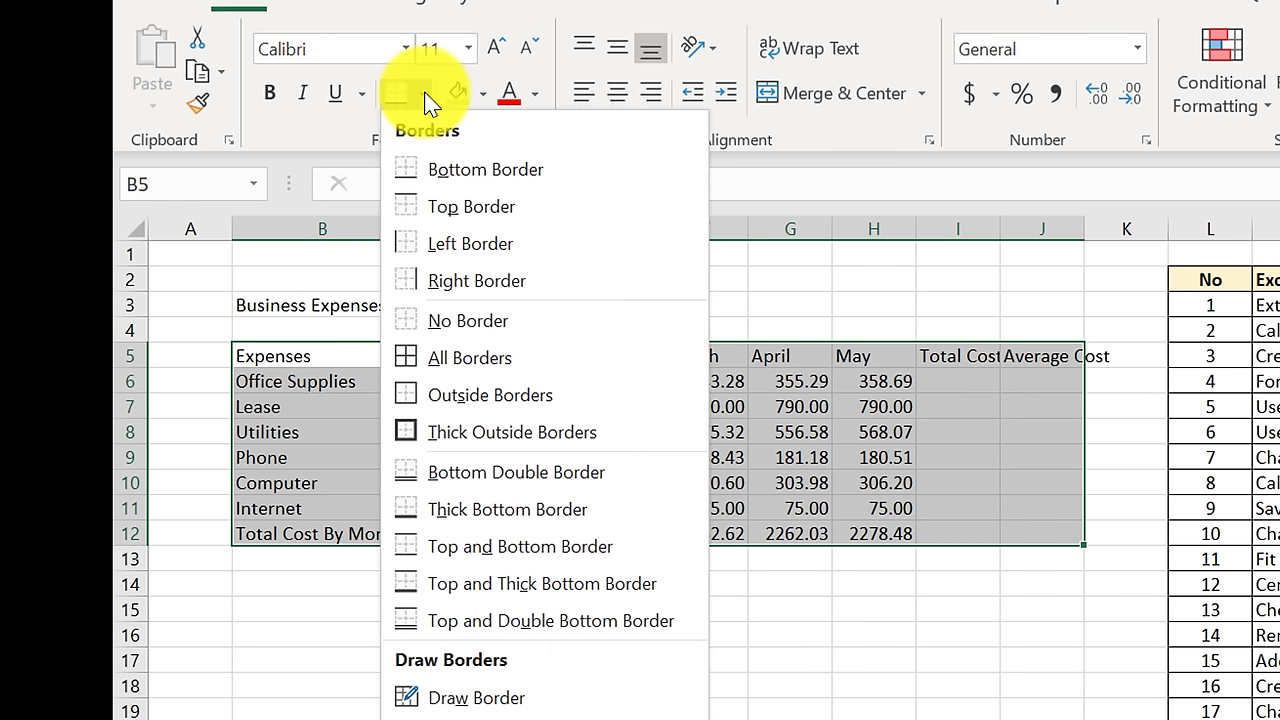
pyautogui.click(472, 372)
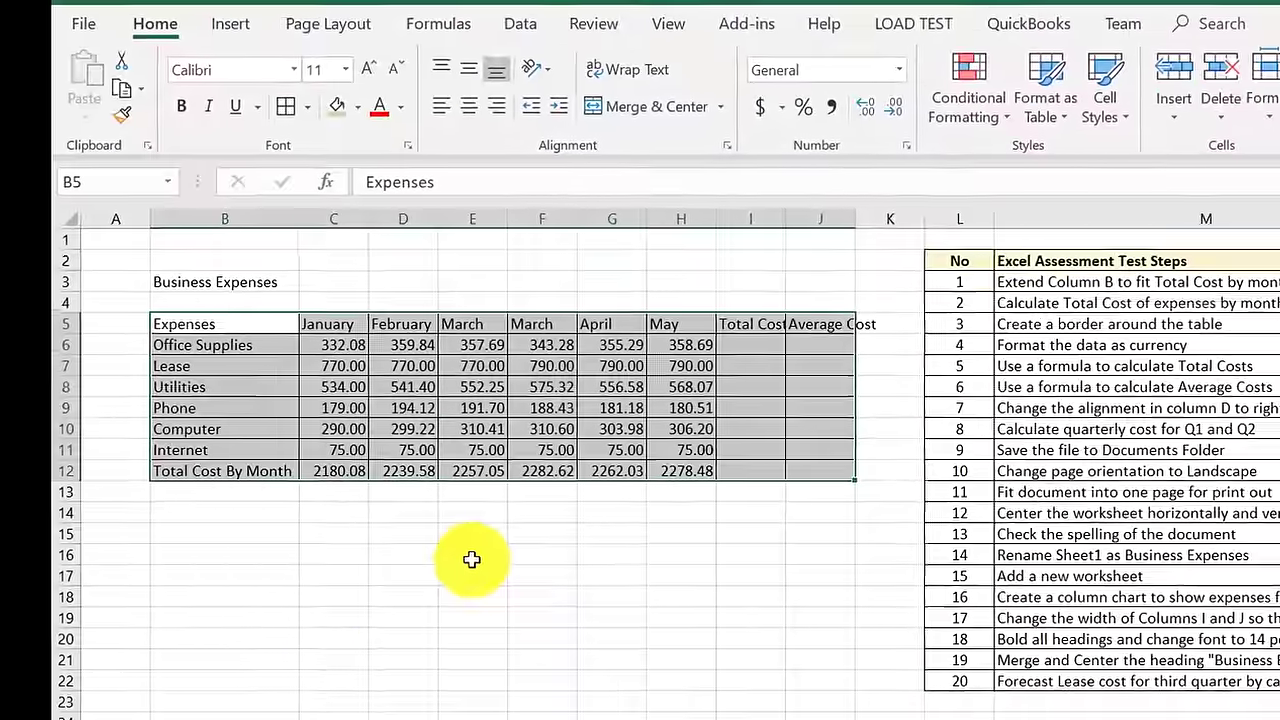
# Step: Fill status cell N5 with light green
pyautogui.click(1160, 300)
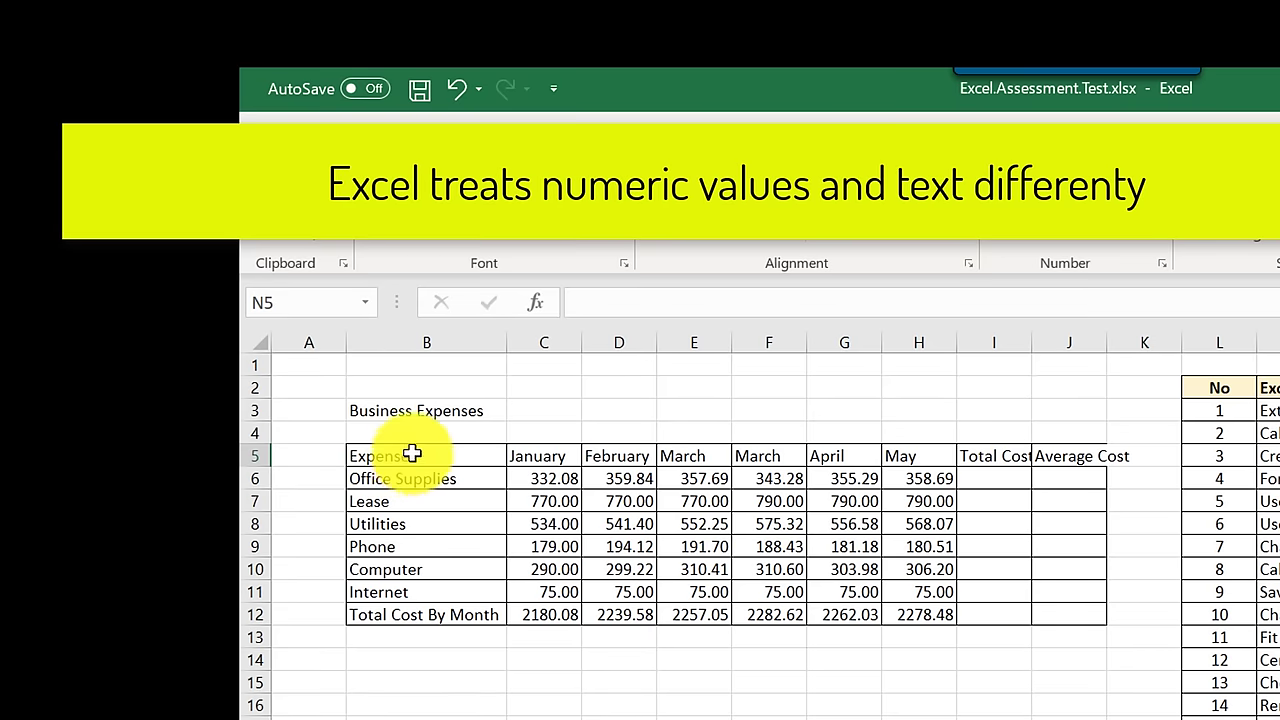
# Step: Apply the Accounting dollar format to the expense amounts in C6:H12 and fill status cell N6 with light green
pyautogui.click(554, 482)
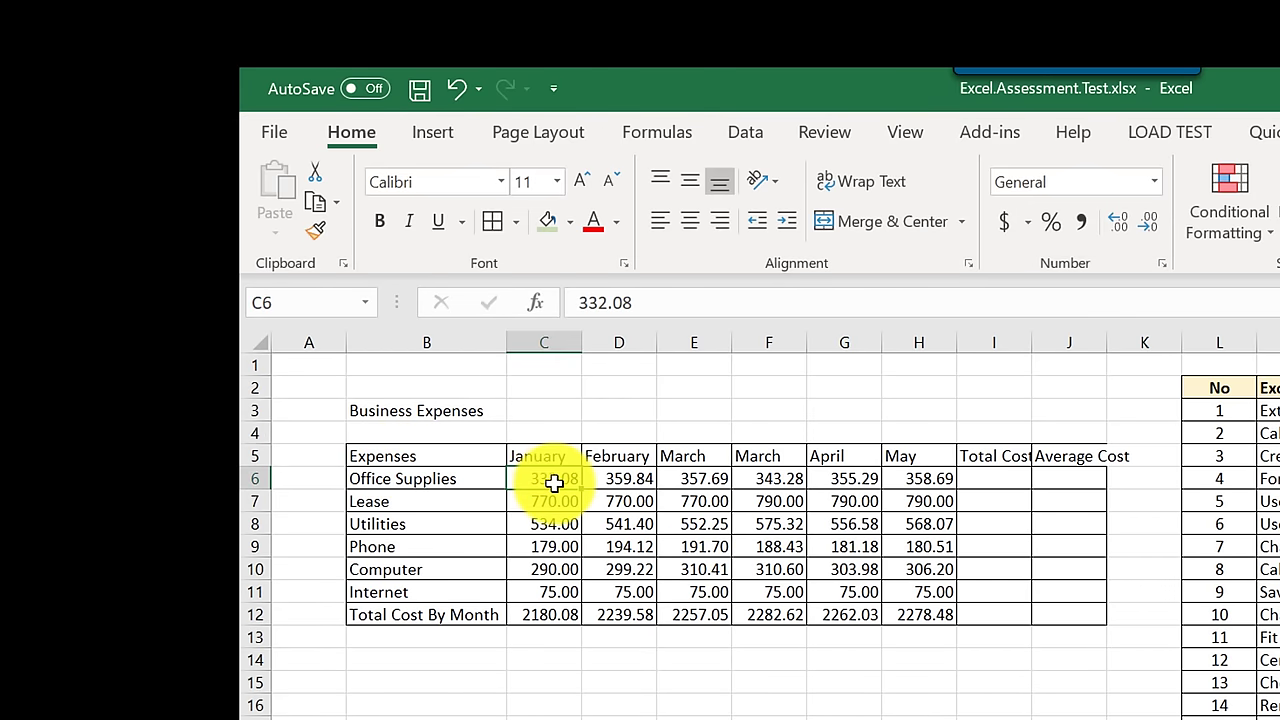
pyautogui.moveTo(554, 482); pyautogui.dragTo(949, 615)
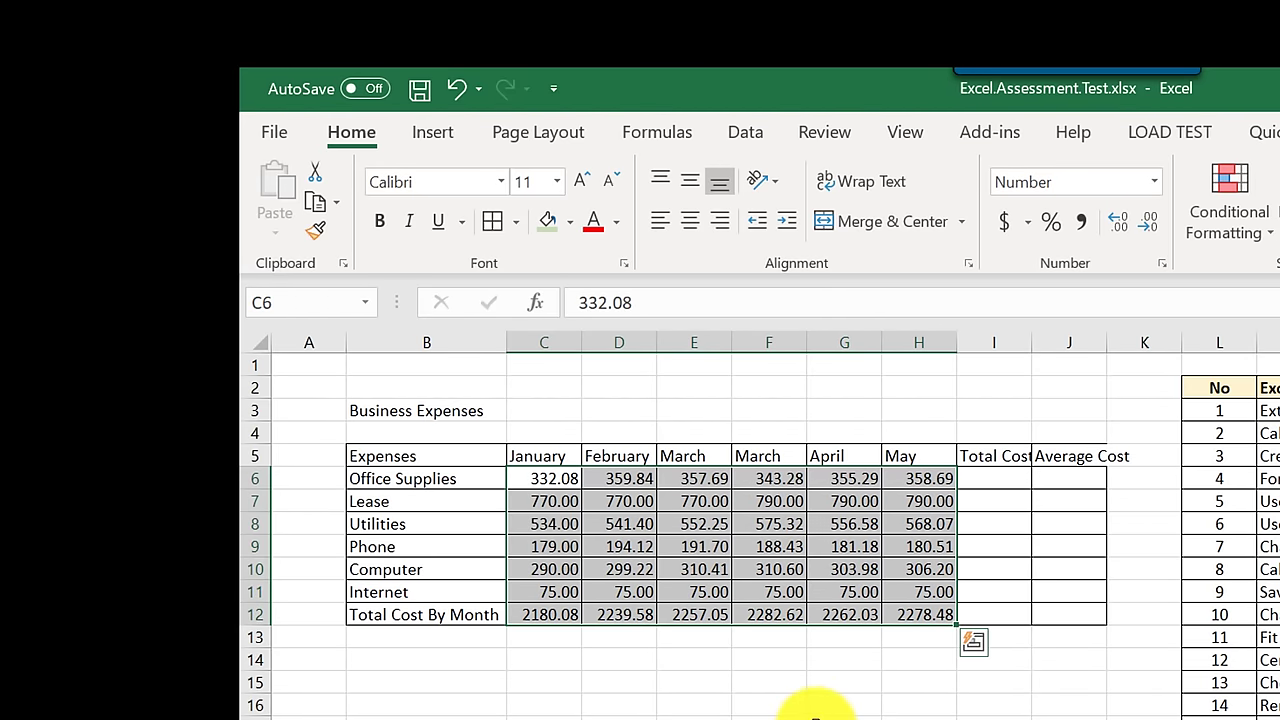
pyautogui.click(1008, 225)
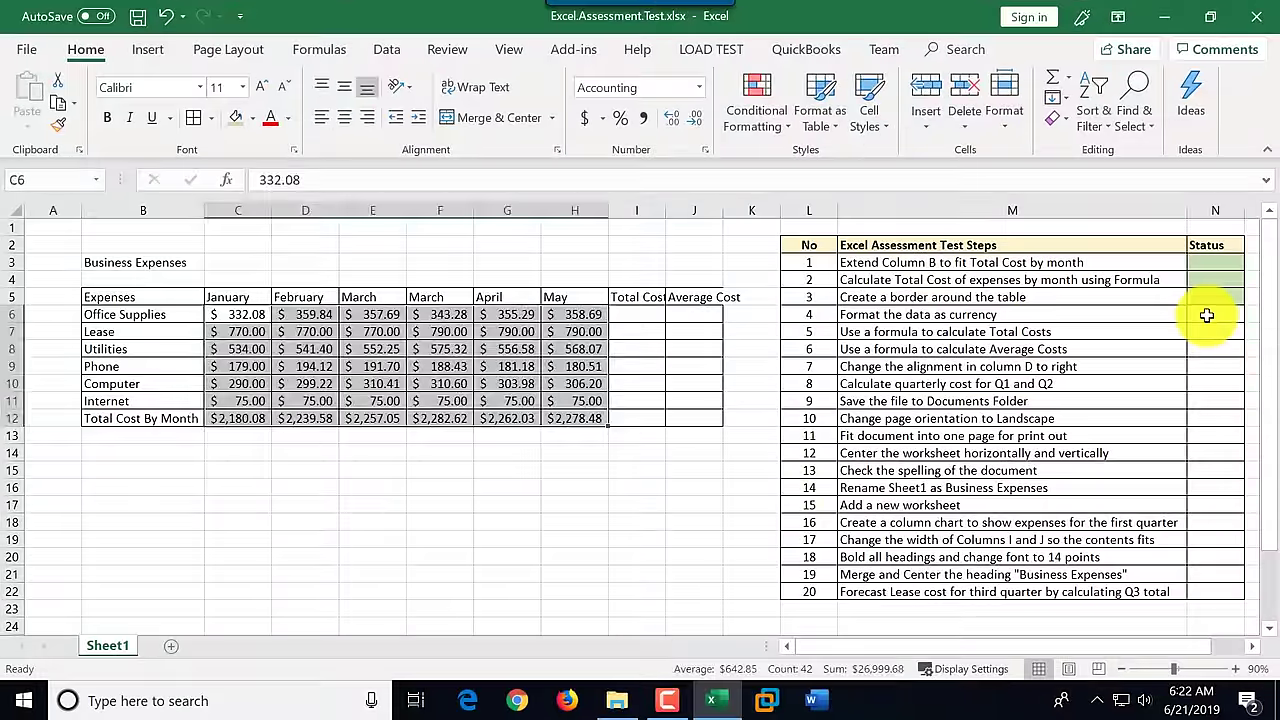
pyautogui.click(1207, 315)
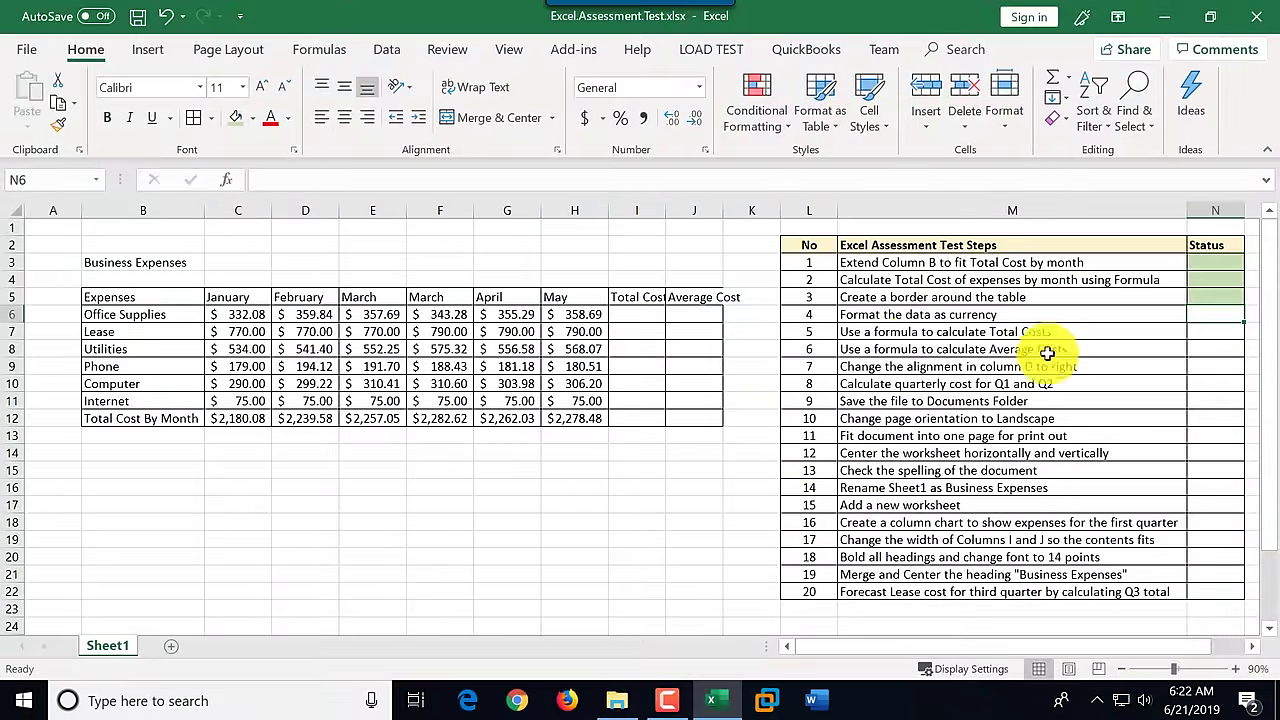
pyautogui.click(238, 121)
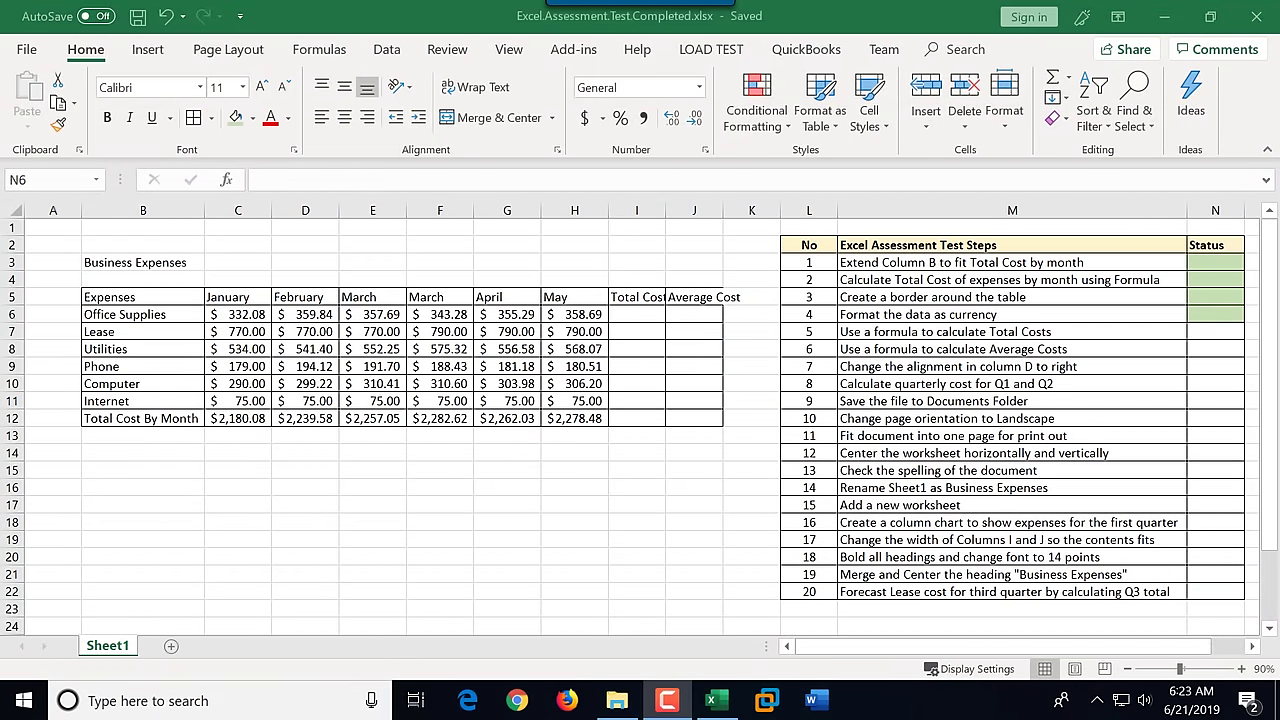
# Step: Enter the total cost formula =SUM(C6:H6) for Office Supplies in I6
pyautogui.click(905, 332)
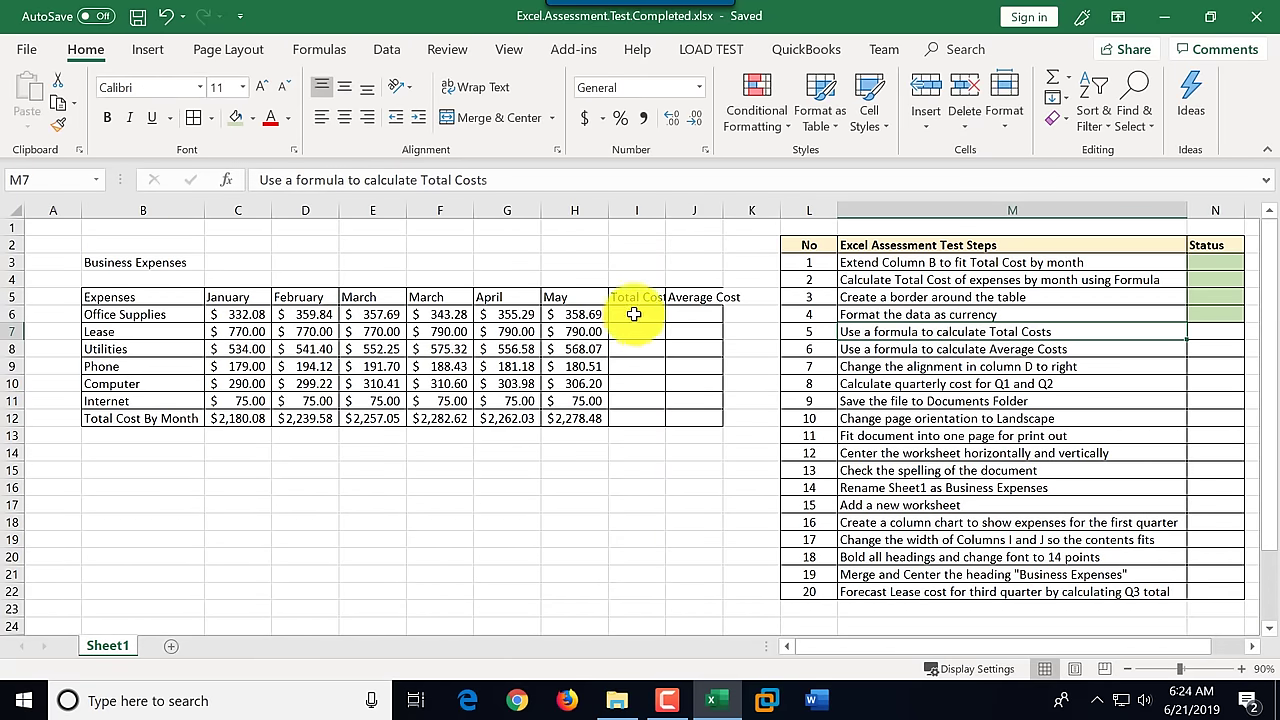
pyautogui.click(634, 314)
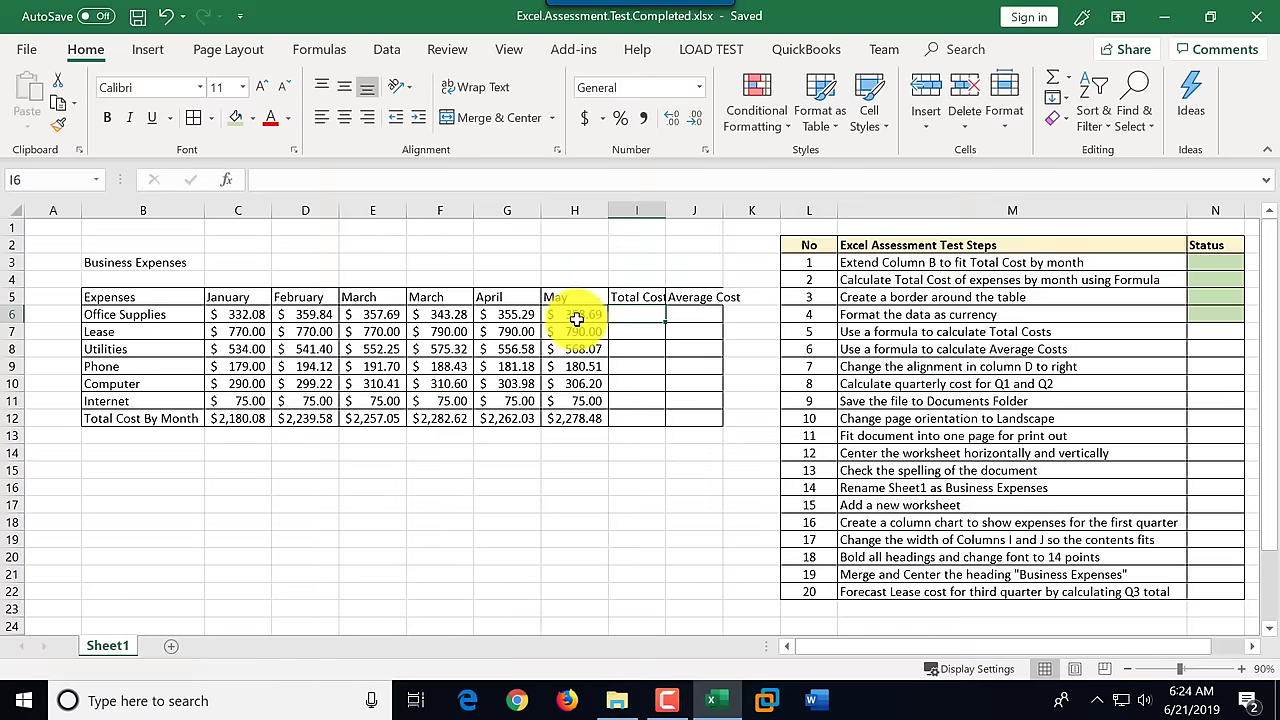
pyautogui.moveTo(228, 314); pyautogui.dragTo(240, 418)
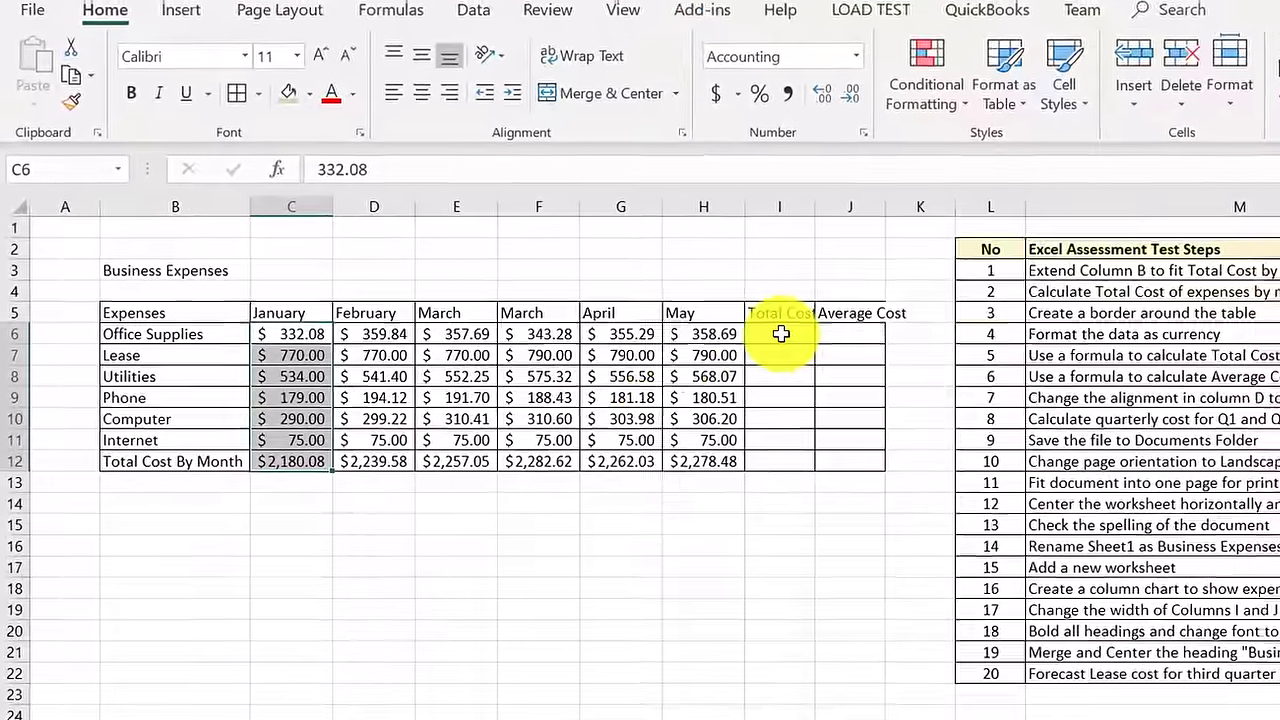
pyautogui.click(780, 334)
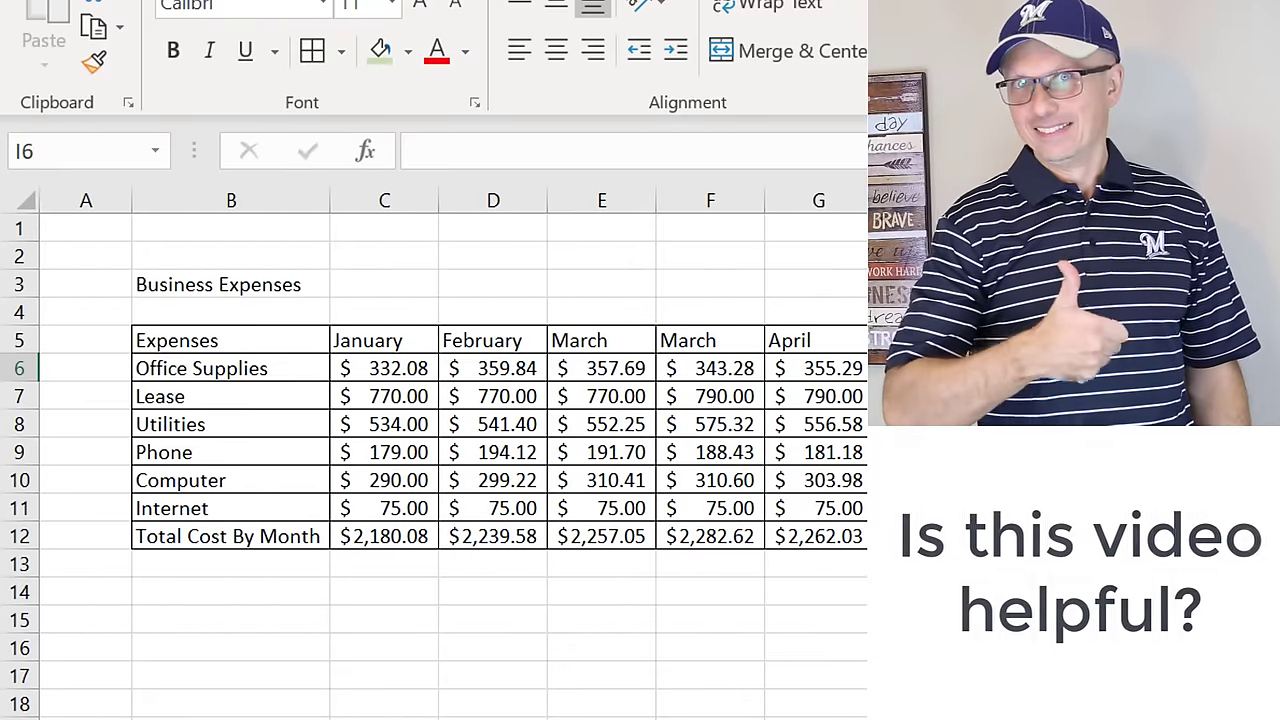
pyautogui.hotkey('alt', '=')
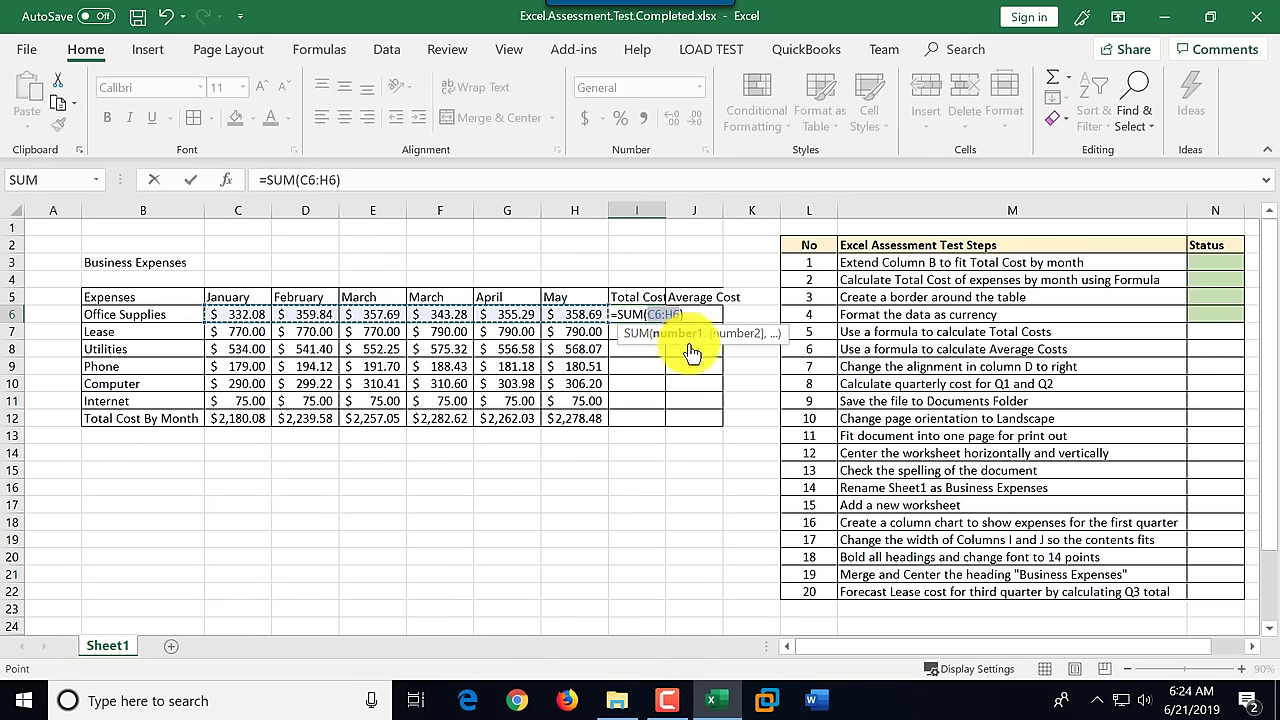
pyautogui.press('Return')
# Step: Fill the total cost formula from I6 down to I12 and widen column I to fit the amounts
pyautogui.click(634, 313)
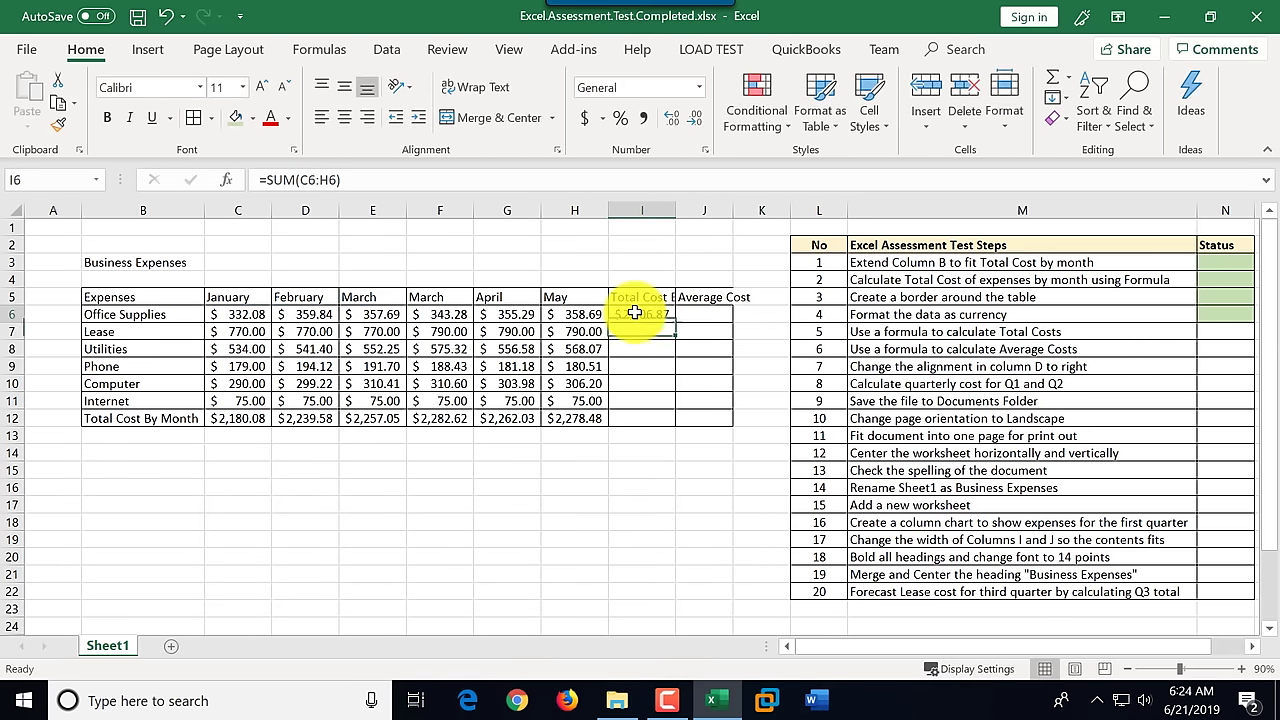
pyautogui.moveTo(676, 324); pyautogui.dragTo(659, 427)
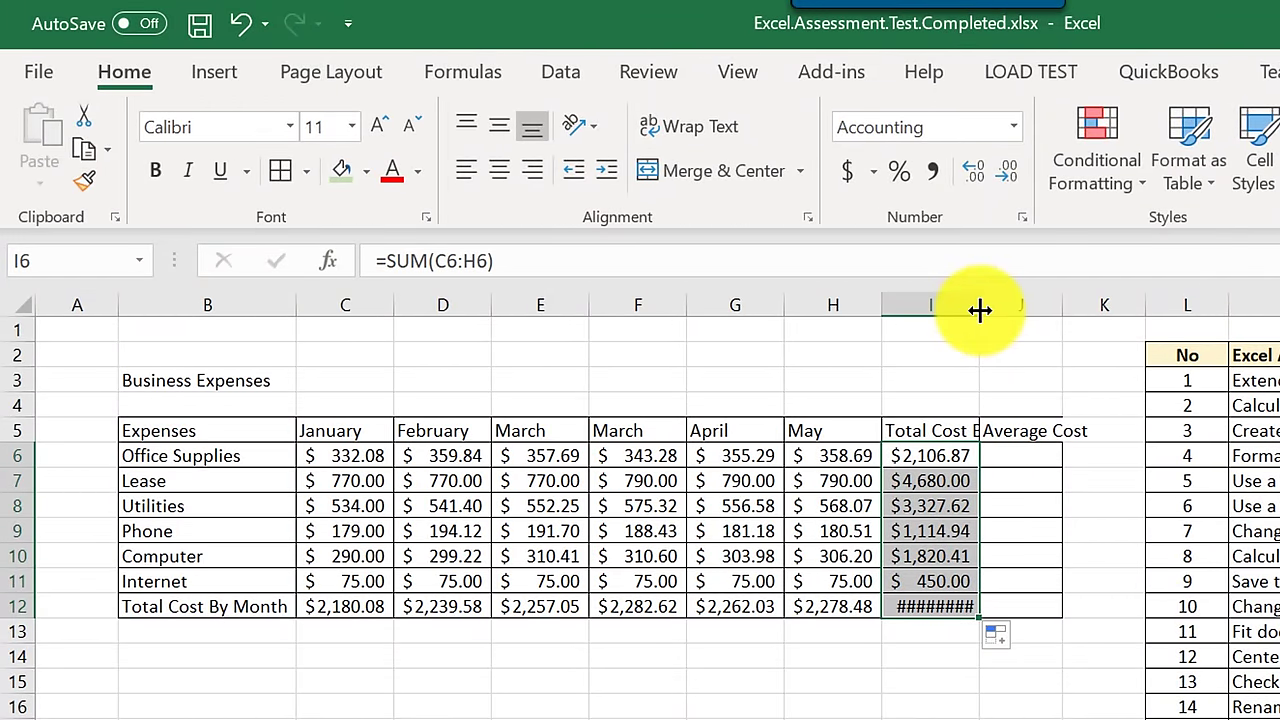
pyautogui.moveTo(980, 310); pyautogui.dragTo(996, 314)
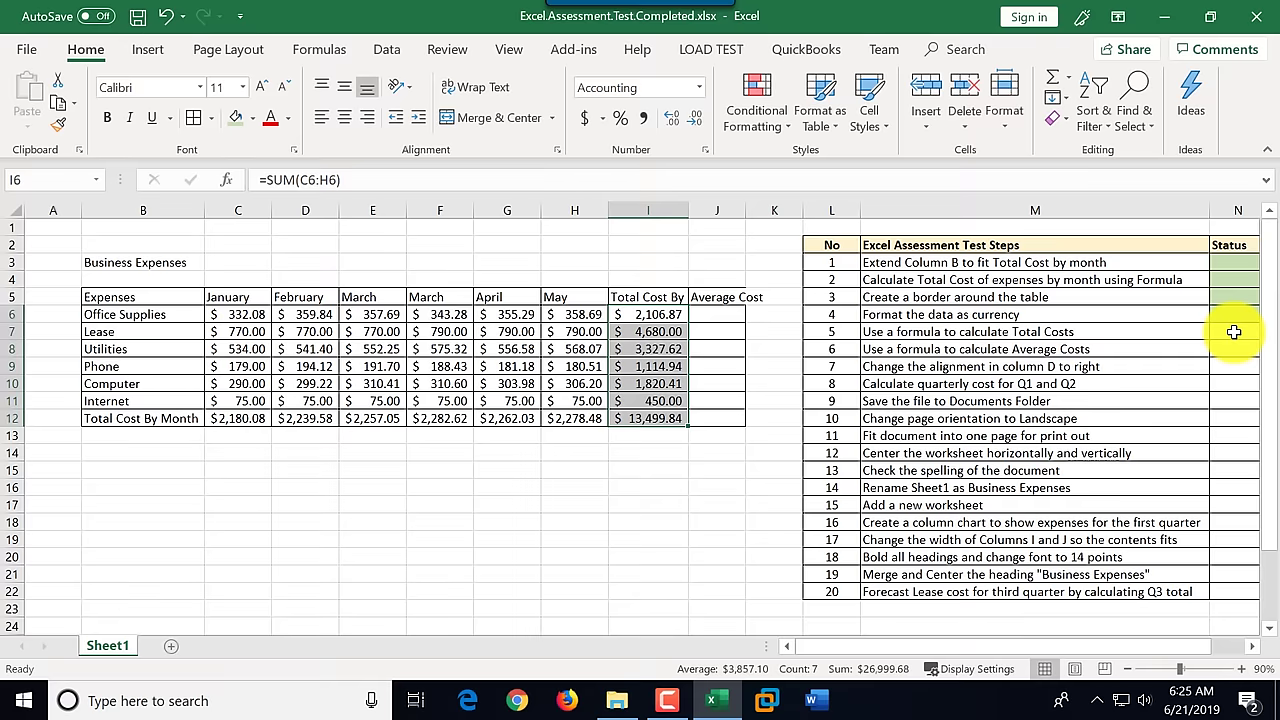
# Step: Fill status cell N7 with light green
pyautogui.click(1231, 331)
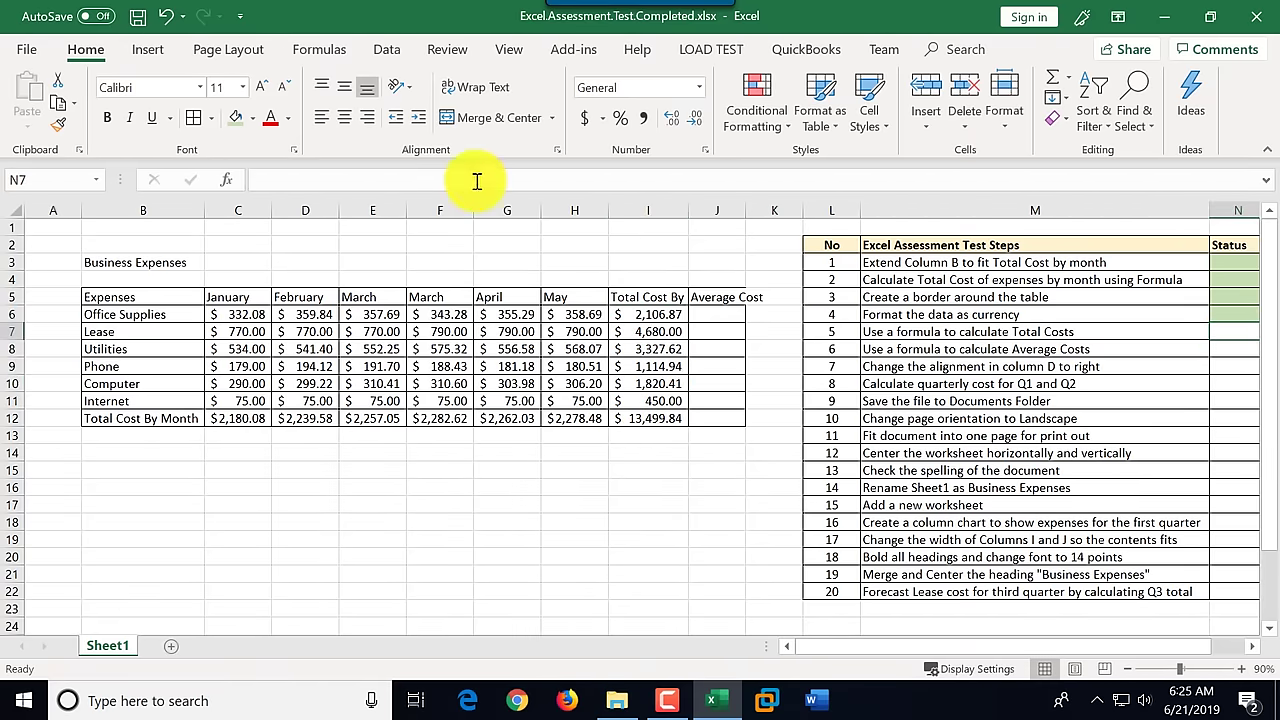
pyautogui.hscroll(4, 750, 430)
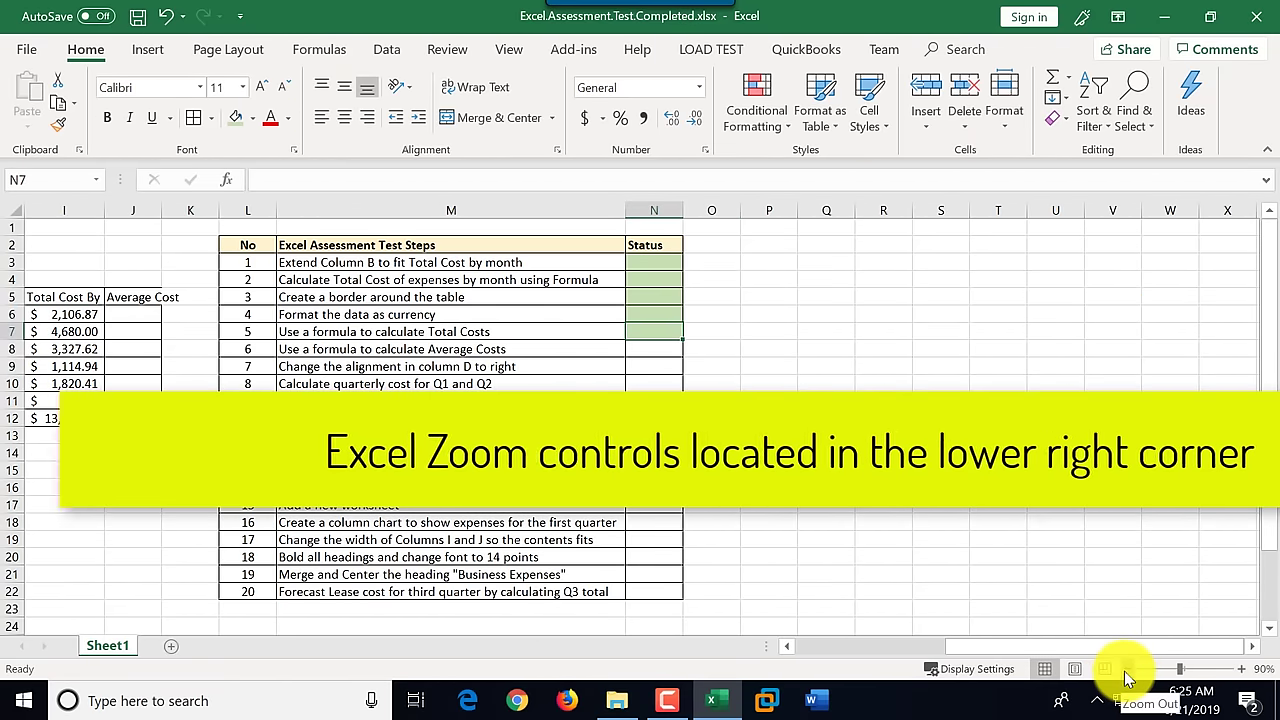
pyautogui.click(1128, 673)
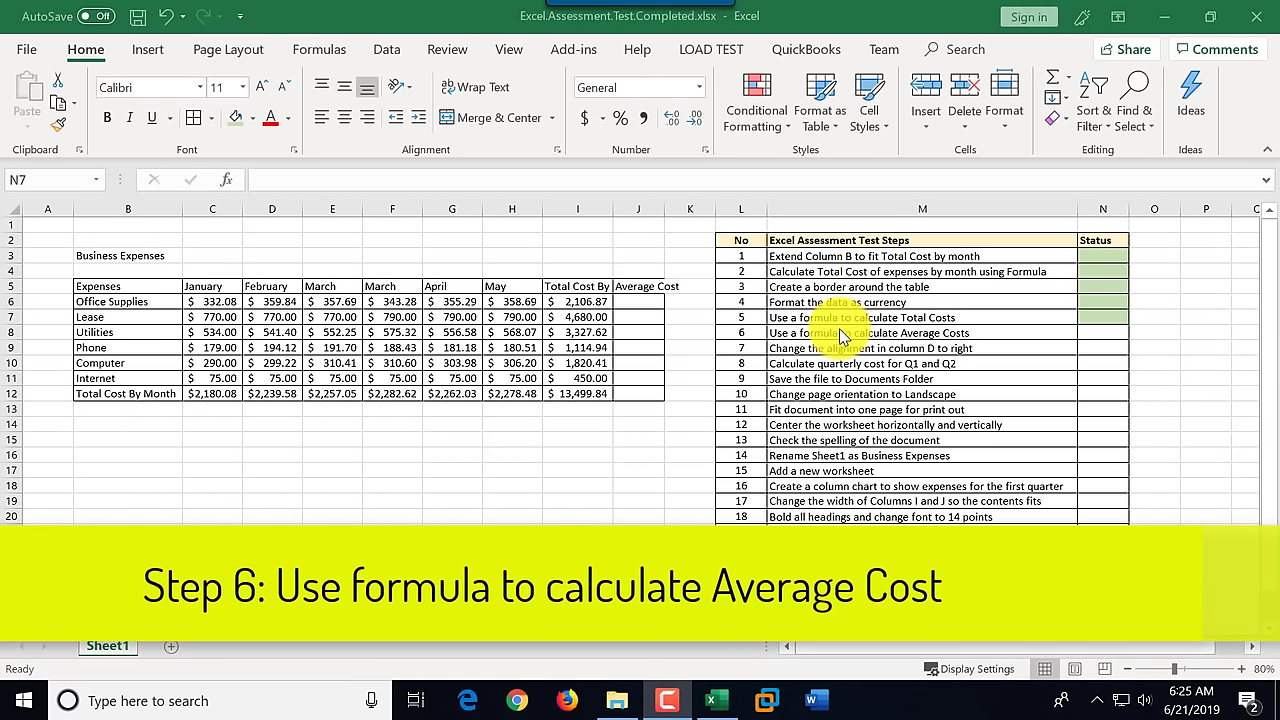
# Step: Enter the average cost formula =AVERAGE(C6:H6) for Office Supplies in J6
pyautogui.click(920, 333)
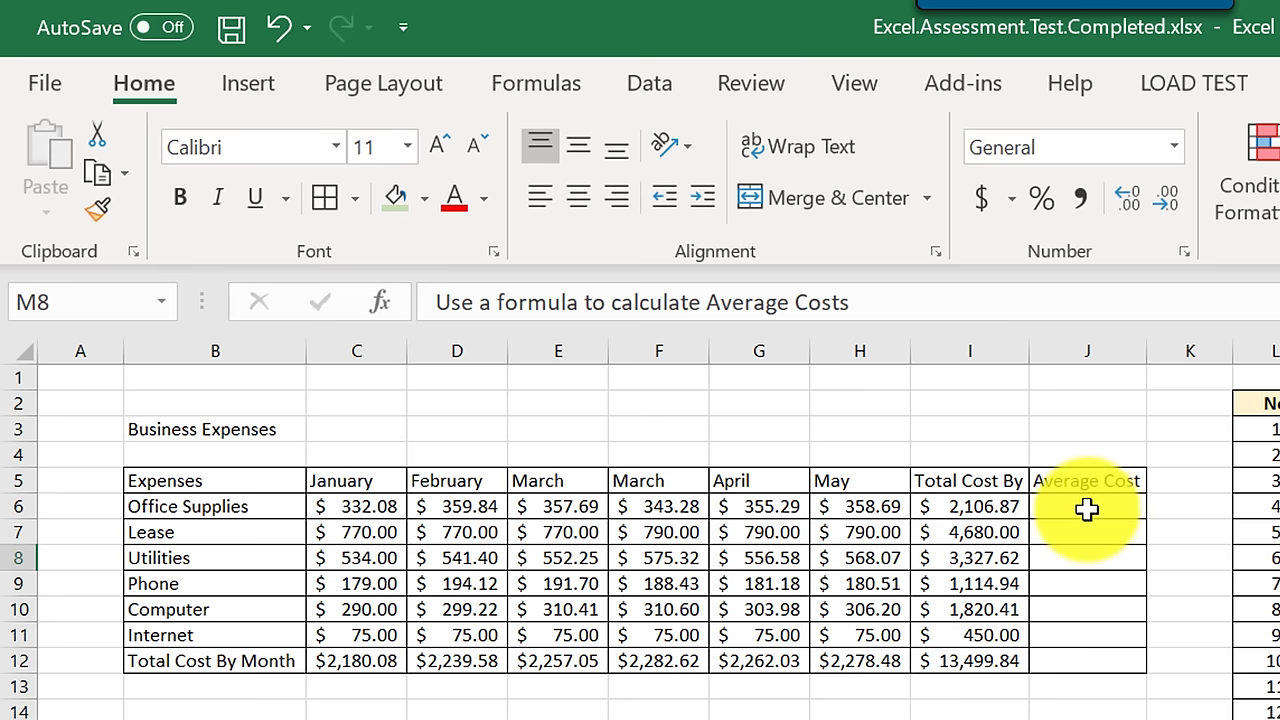
pyautogui.click(1087, 508)
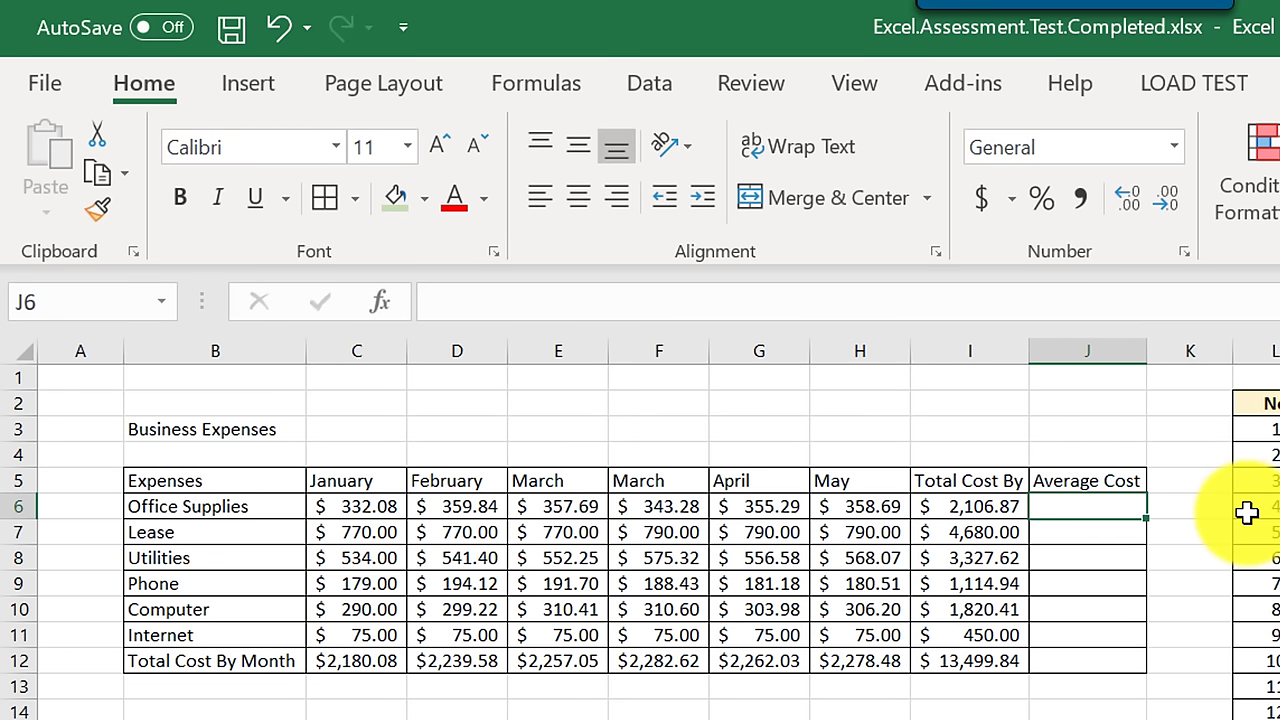
pyautogui.write('=AVER')
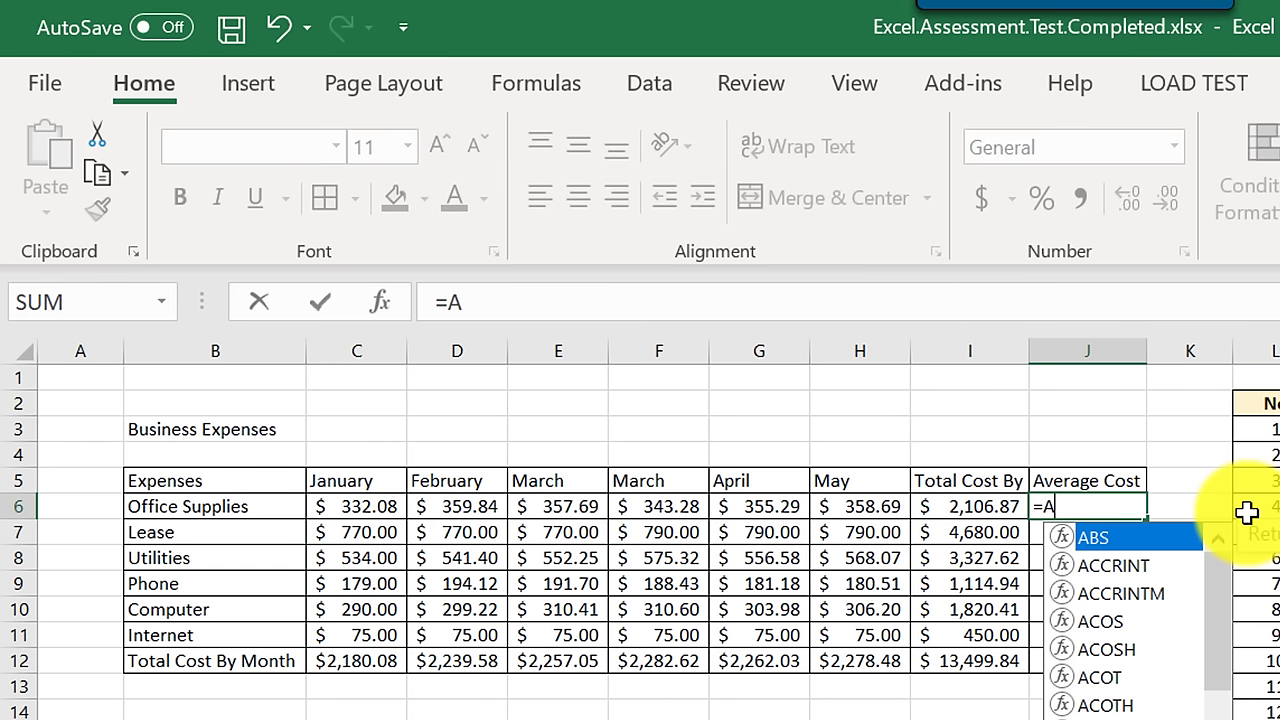
pyautogui.write('AGE(')
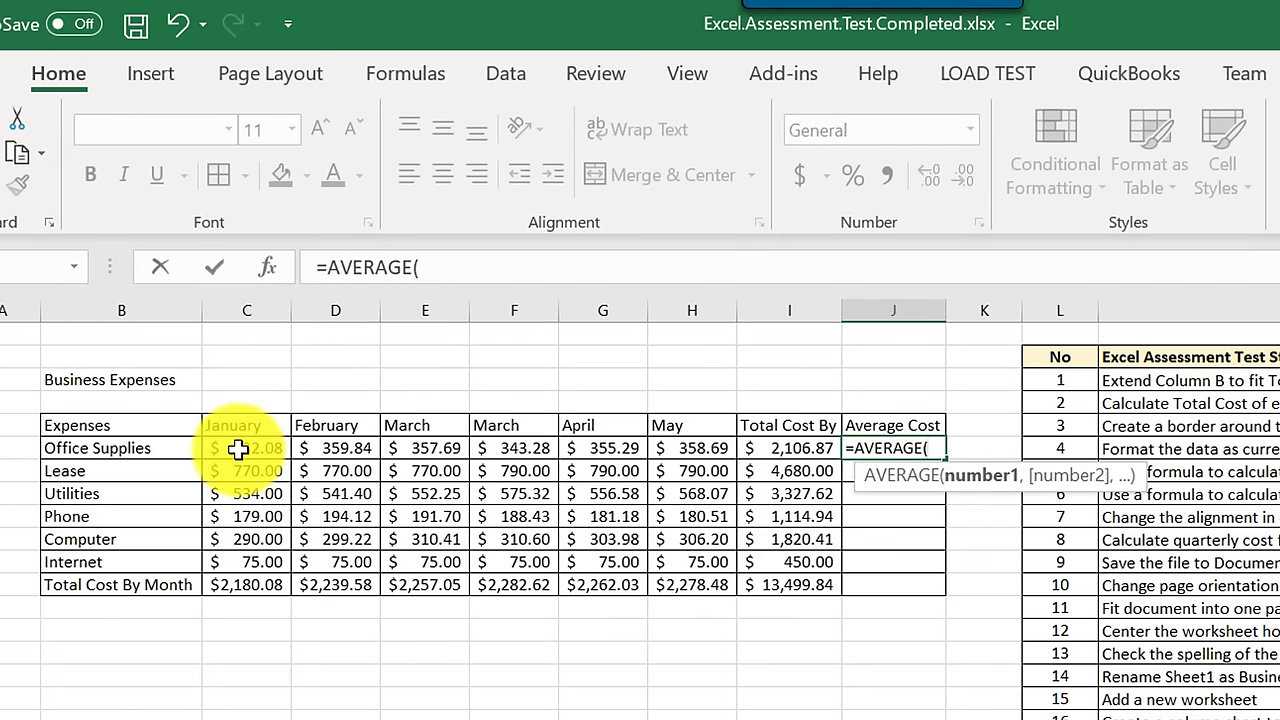
pyautogui.moveTo(238, 449); pyautogui.dragTo(682, 446)
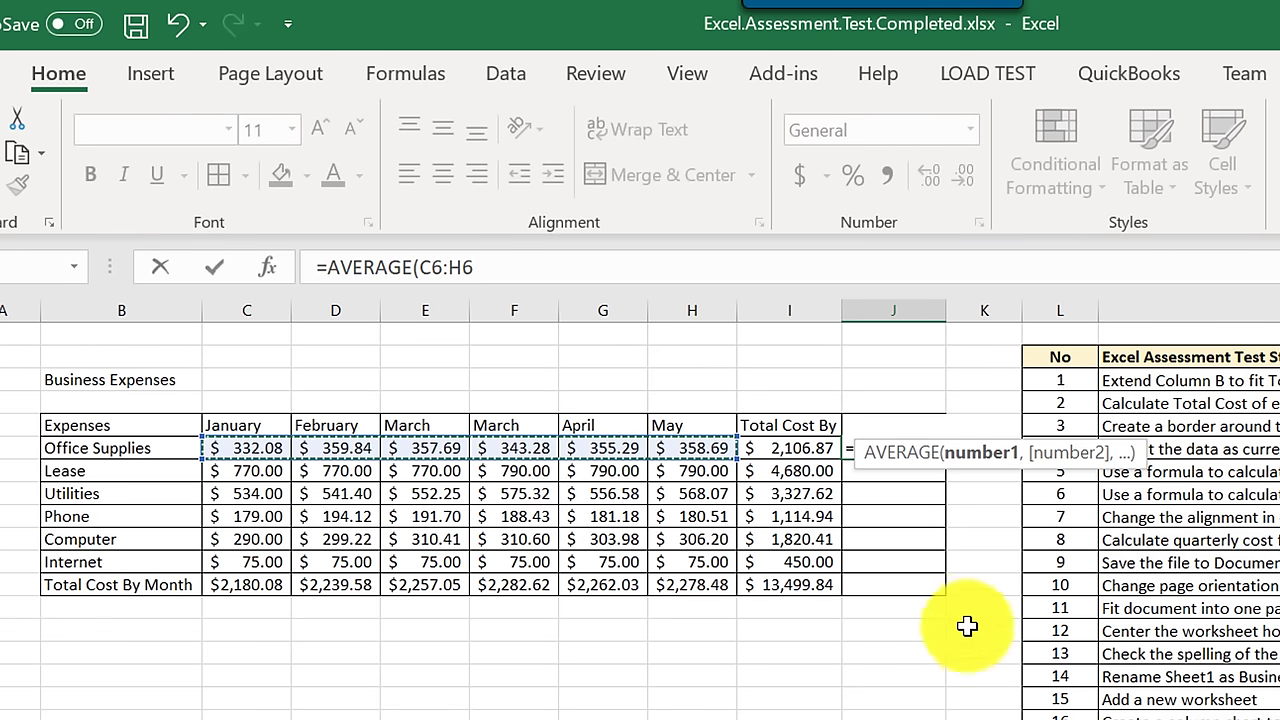
pyautogui.click(474, 267)
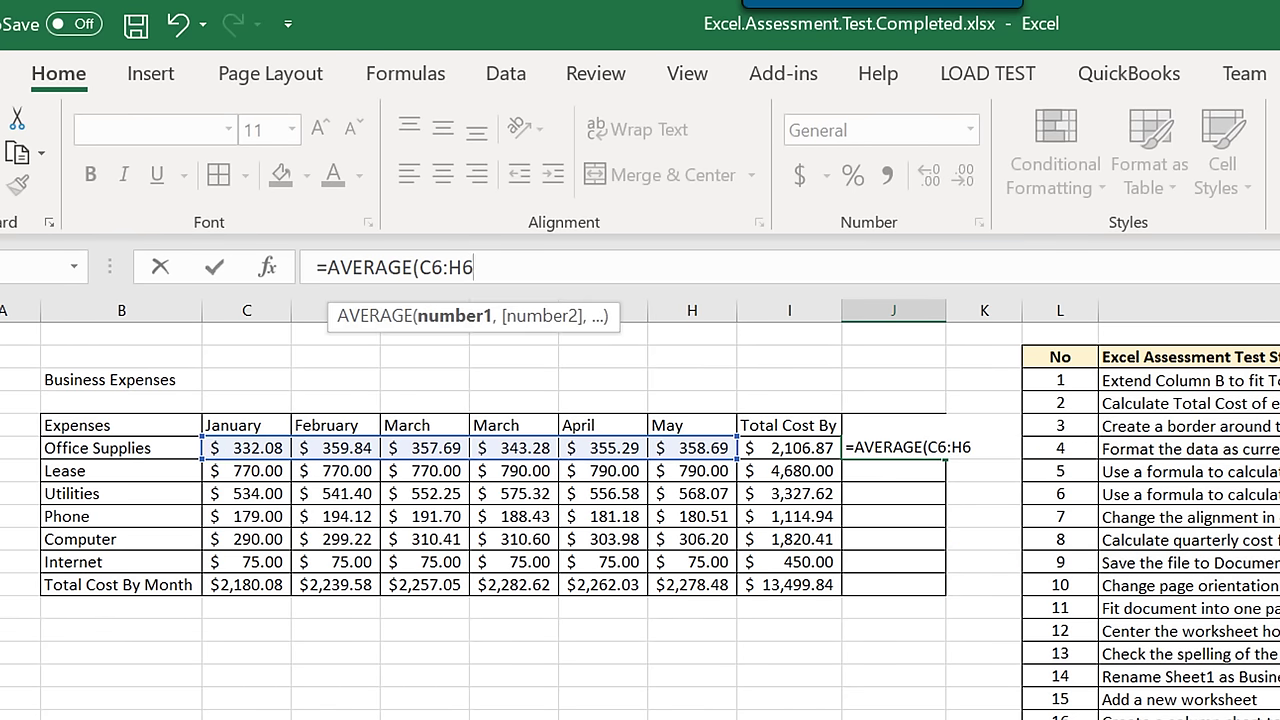
pyautogui.write(')')
pyautogui.press('Return')
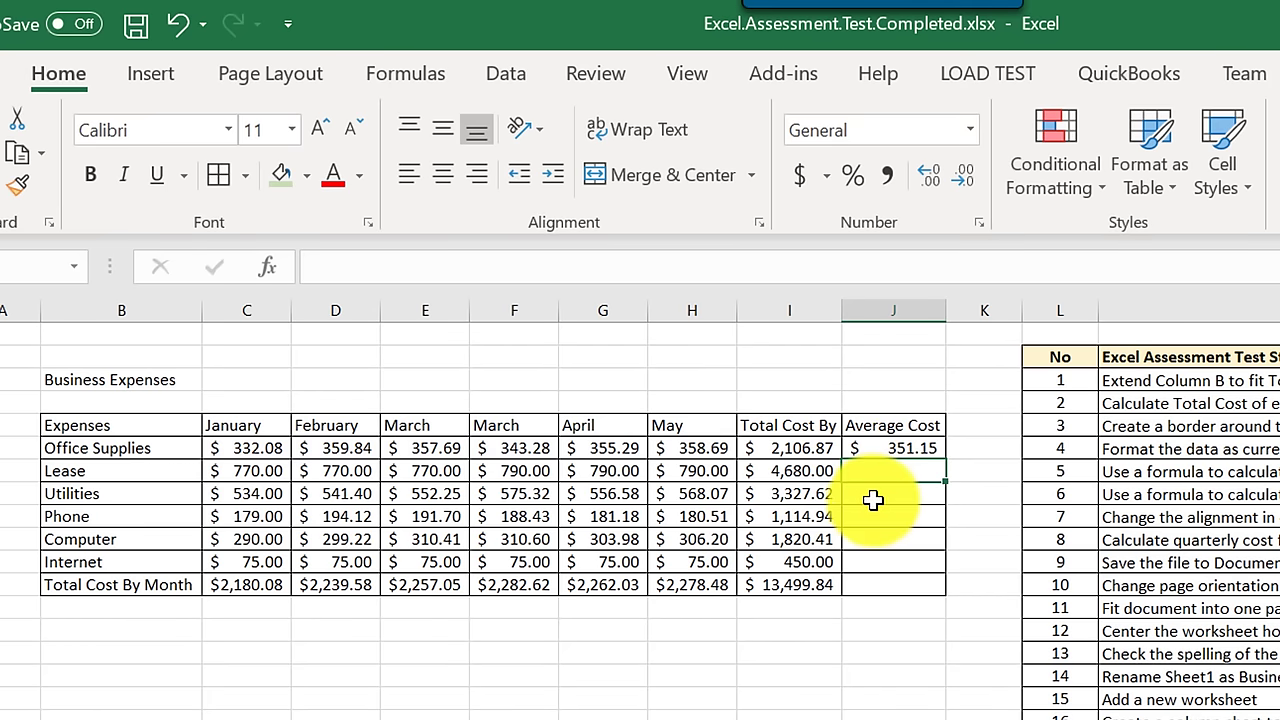
# Step: Fill the average formula from J6 down to J12 and fill status cell N8 with light green
pyautogui.click(936, 452)
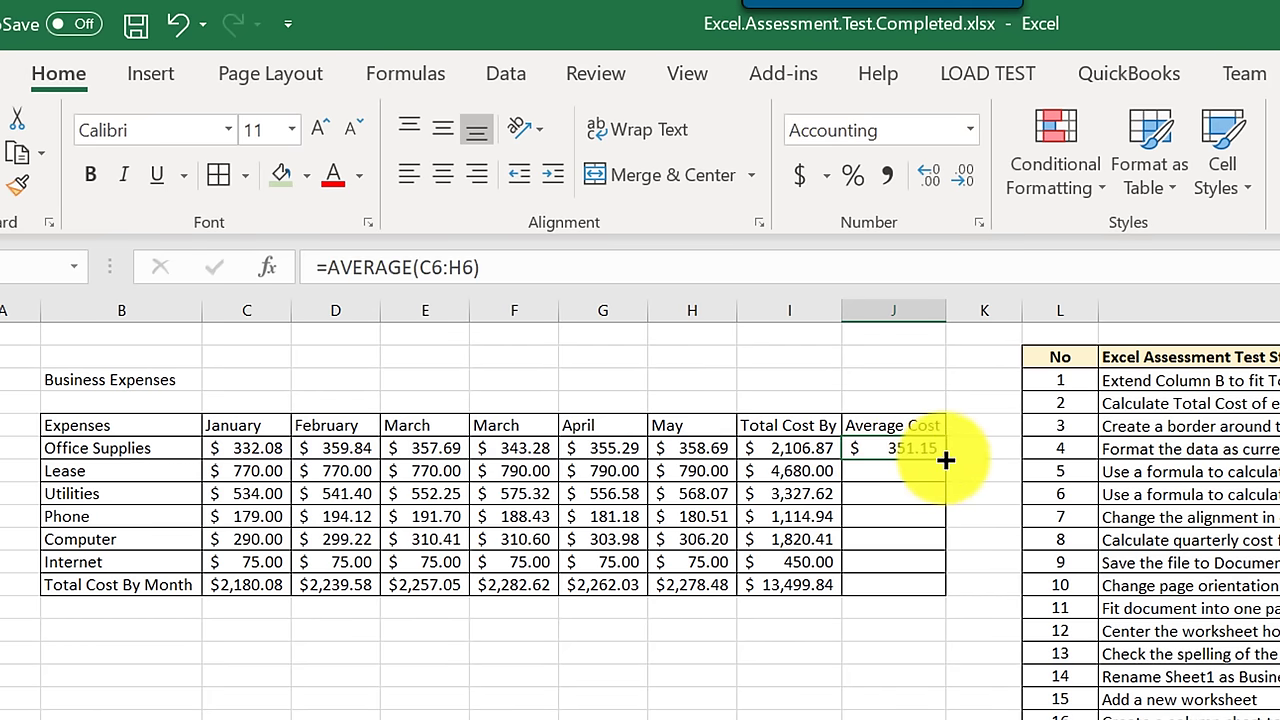
pyautogui.moveTo(945, 459); pyautogui.dragTo(933, 569)
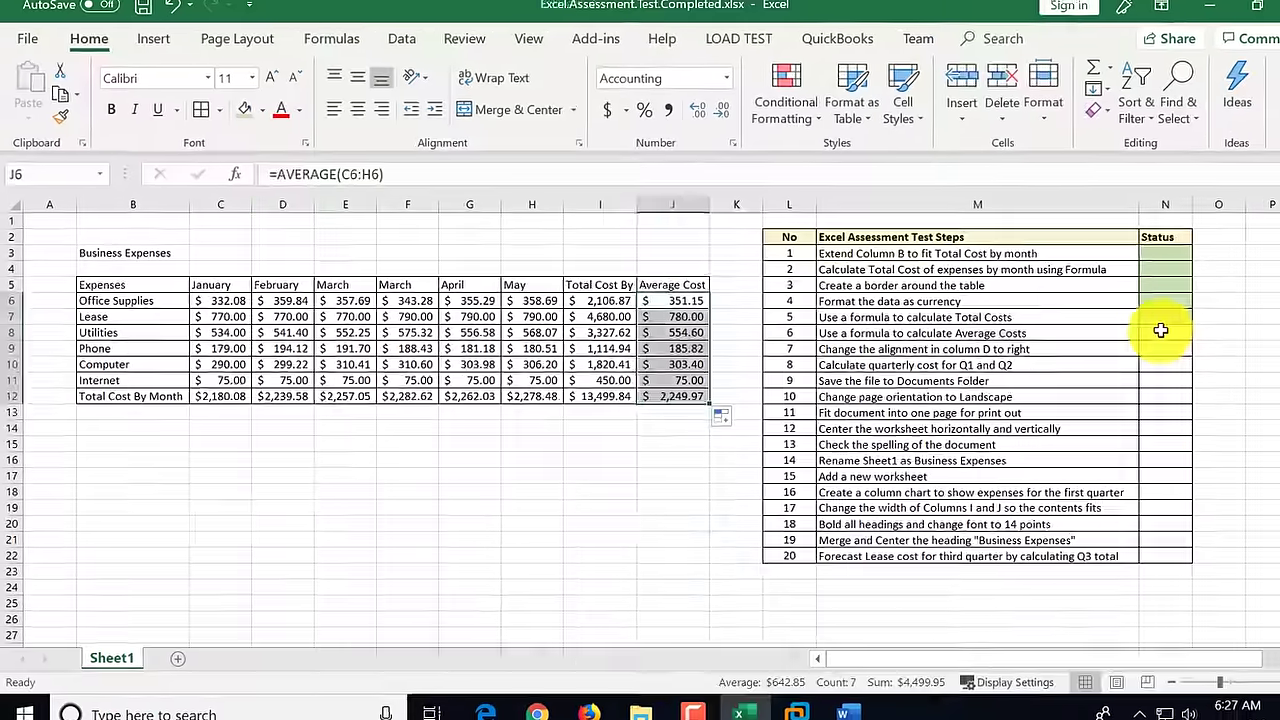
pyautogui.click(1118, 335)
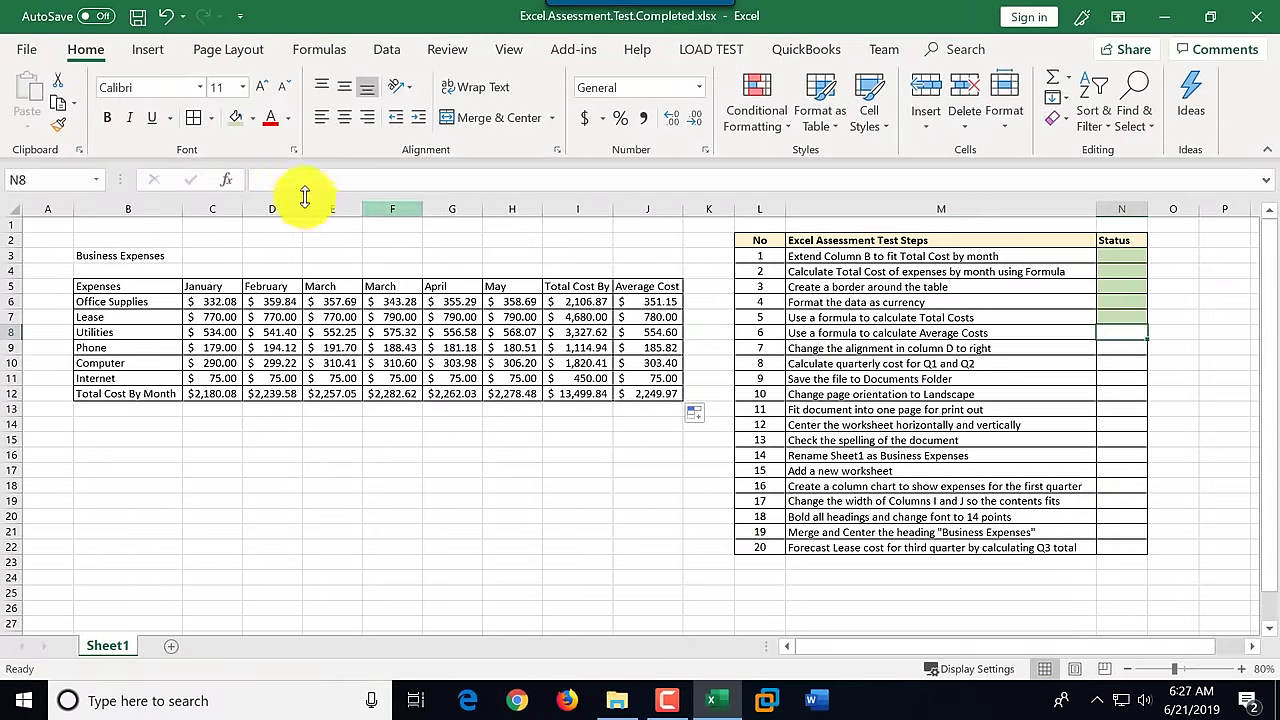
pyautogui.click(236, 117)
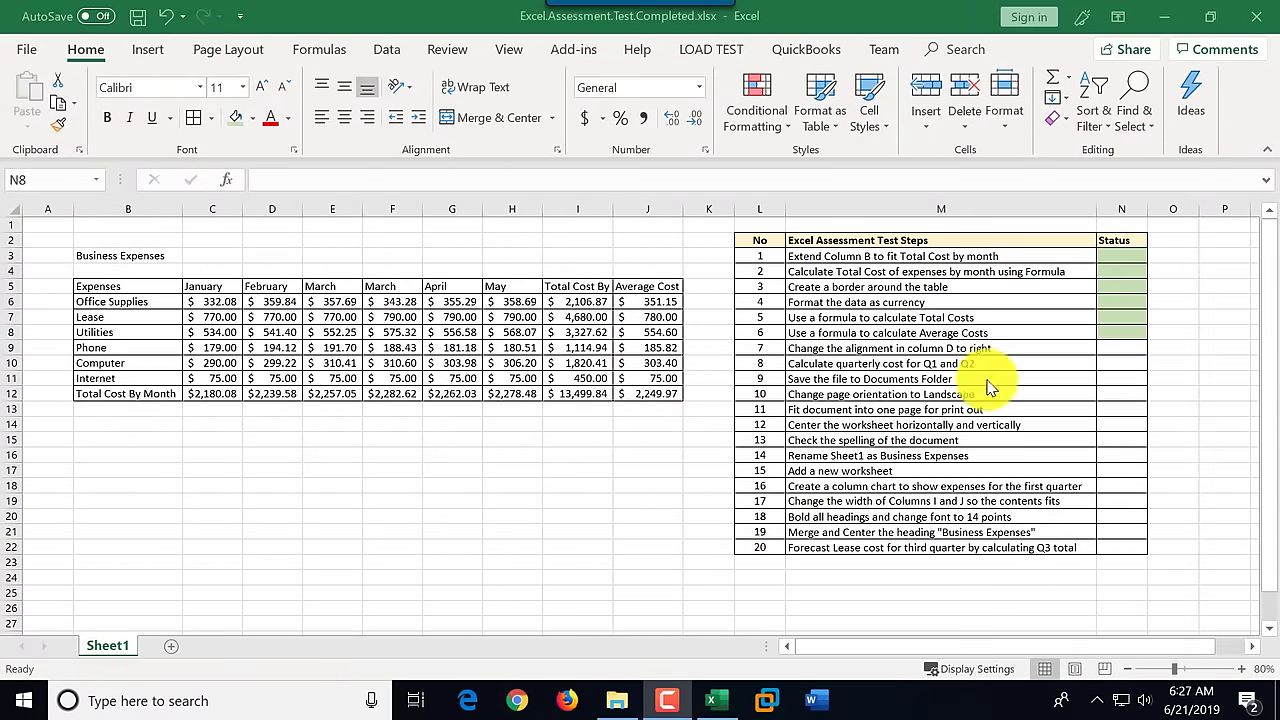
# Step: Right-align the February amounts in D6:D12 and fill status cell N9 with light green
pyautogui.click(910, 349)
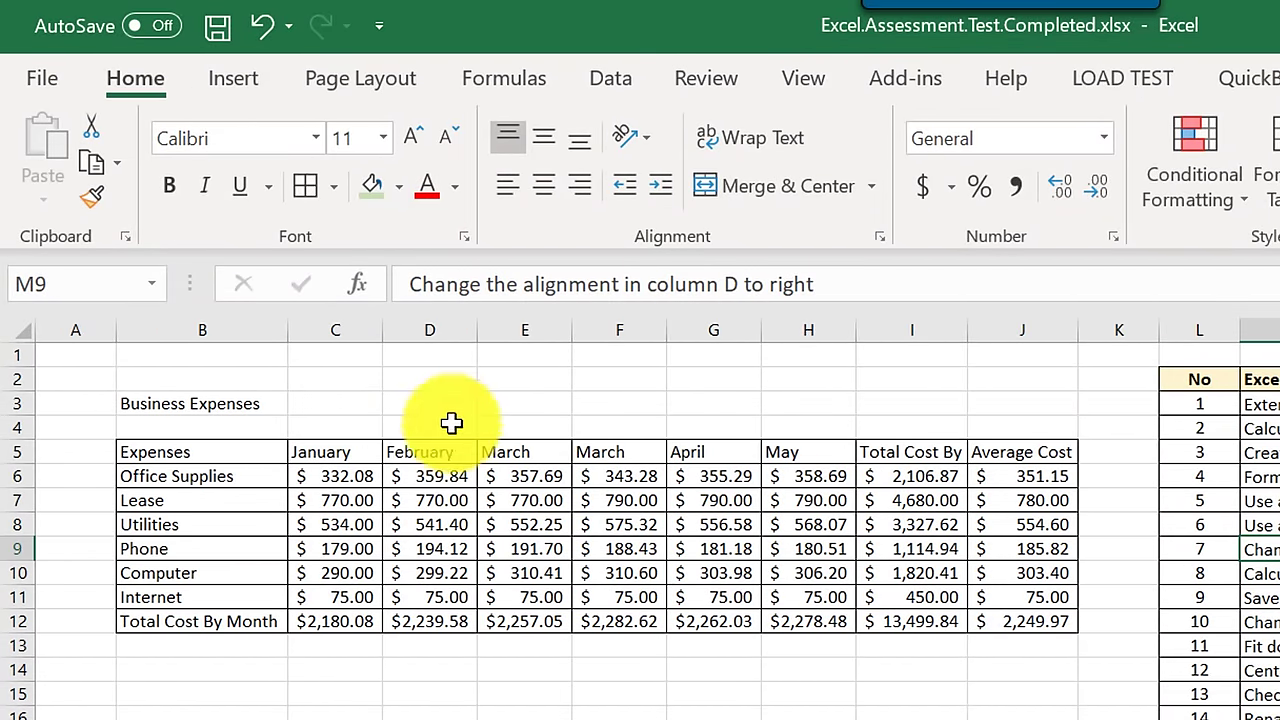
pyautogui.moveTo(441, 473); pyautogui.dragTo(449, 619)
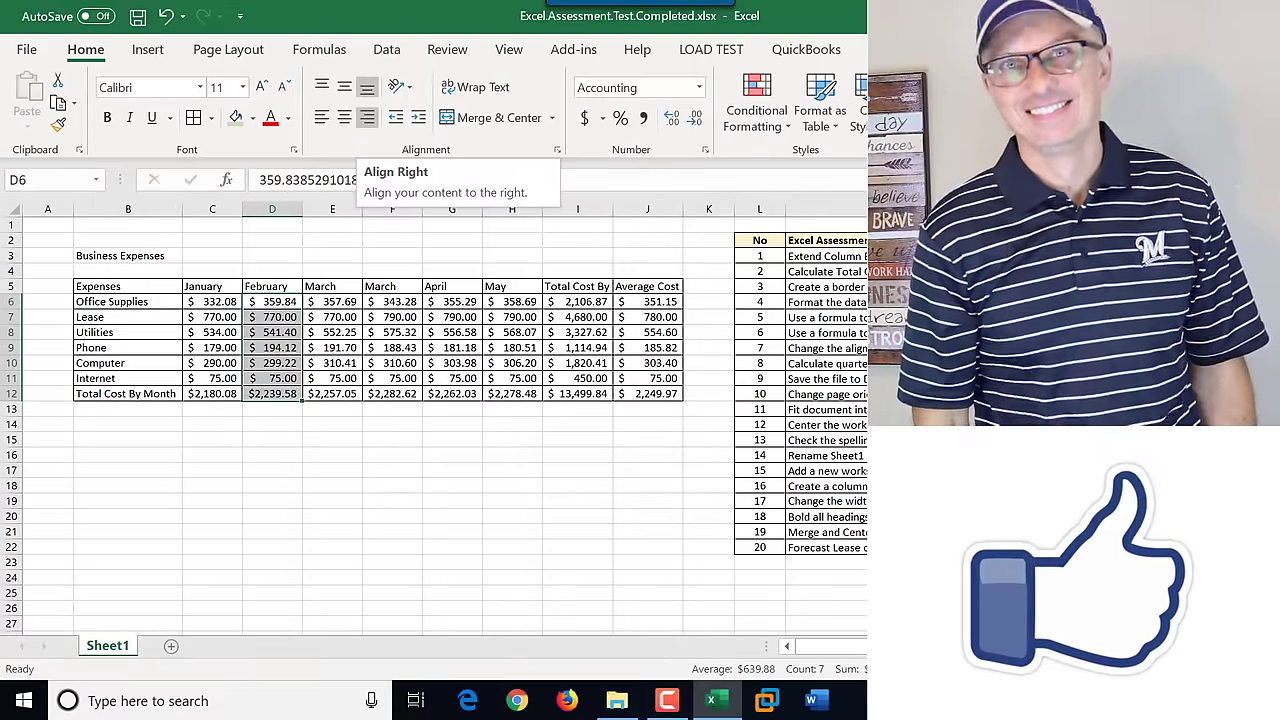
pyautogui.click(1000, 332)
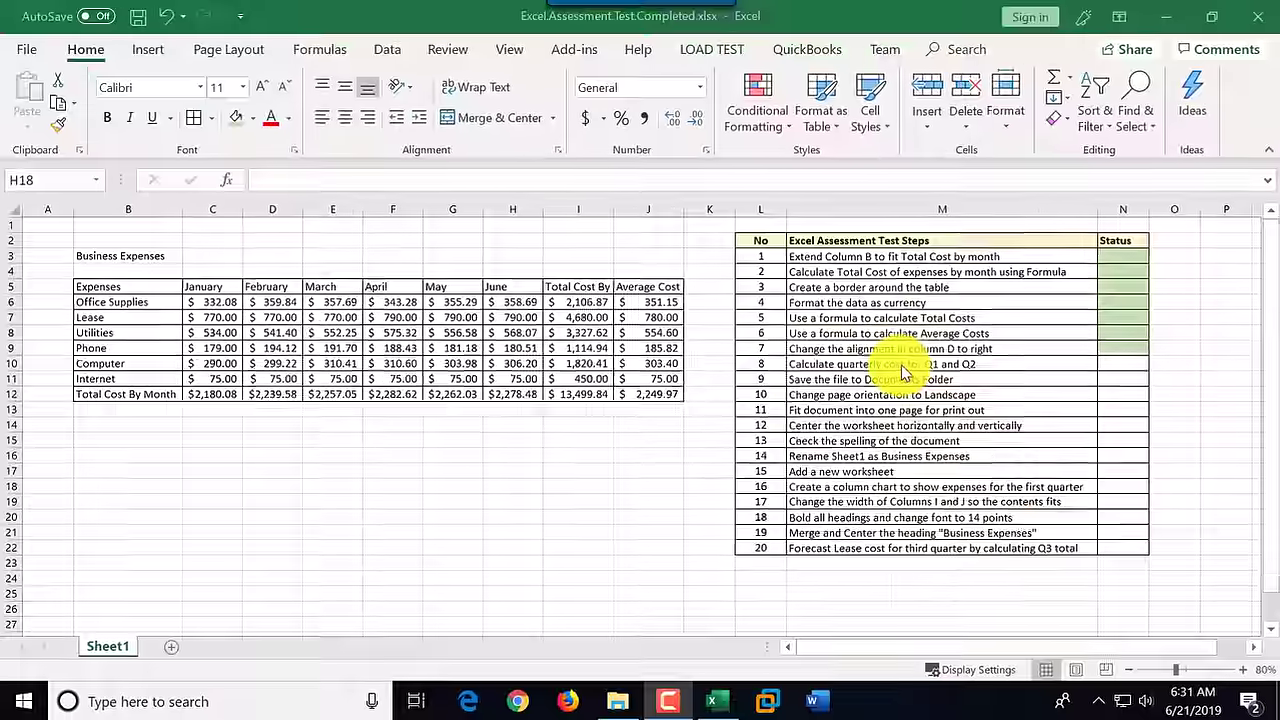
# Step: Enter the label "Q1 Costs" in D13 below the February total
pyautogui.click(1176, 476)
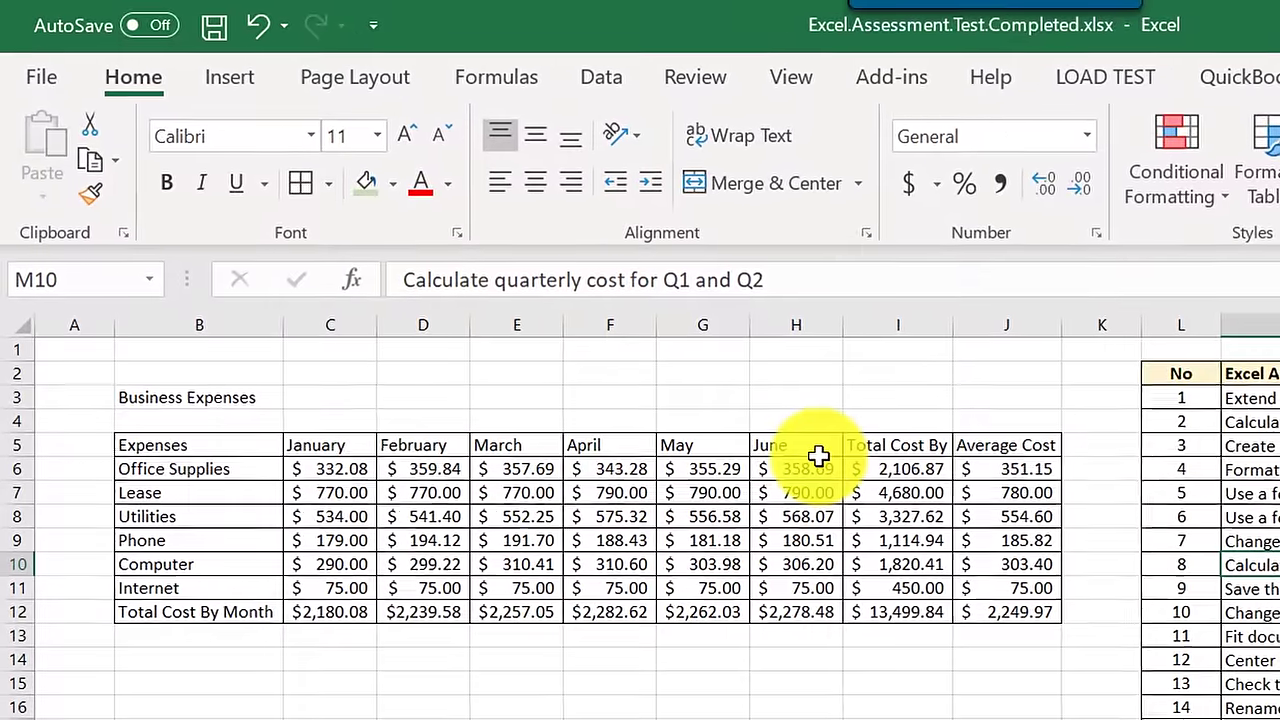
pyautogui.click(519, 641)
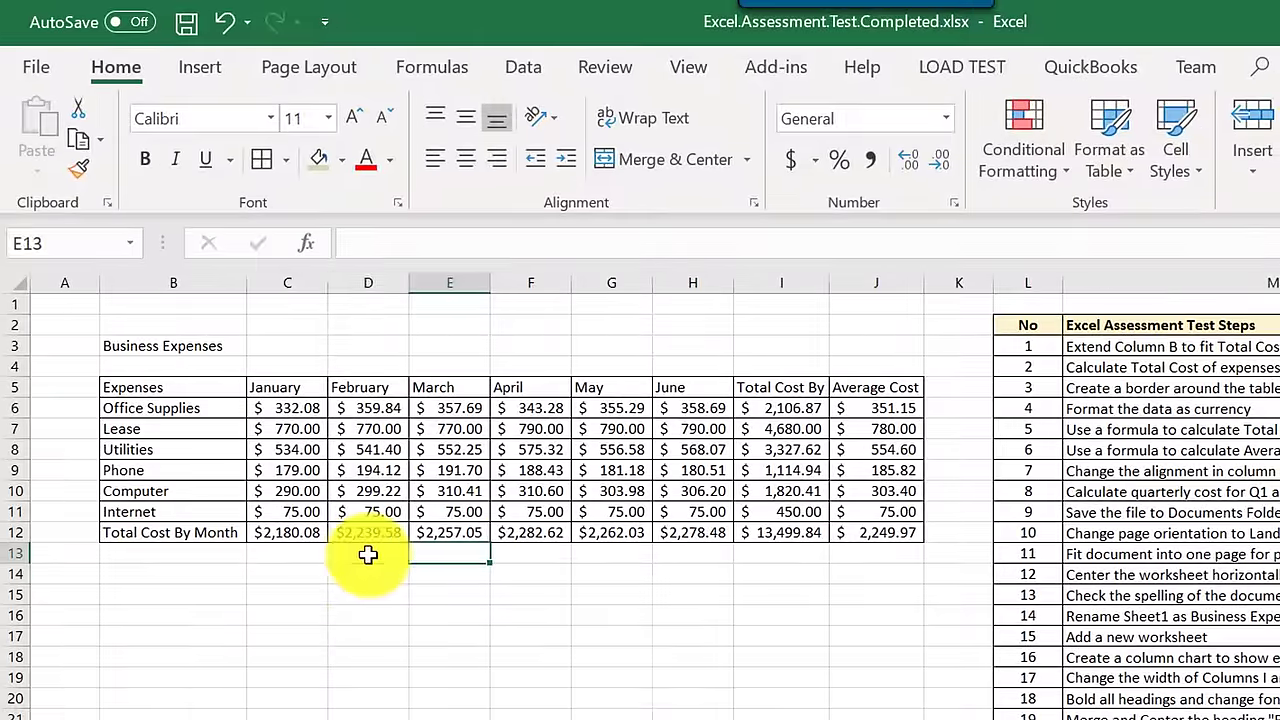
pyautogui.click(368, 555)
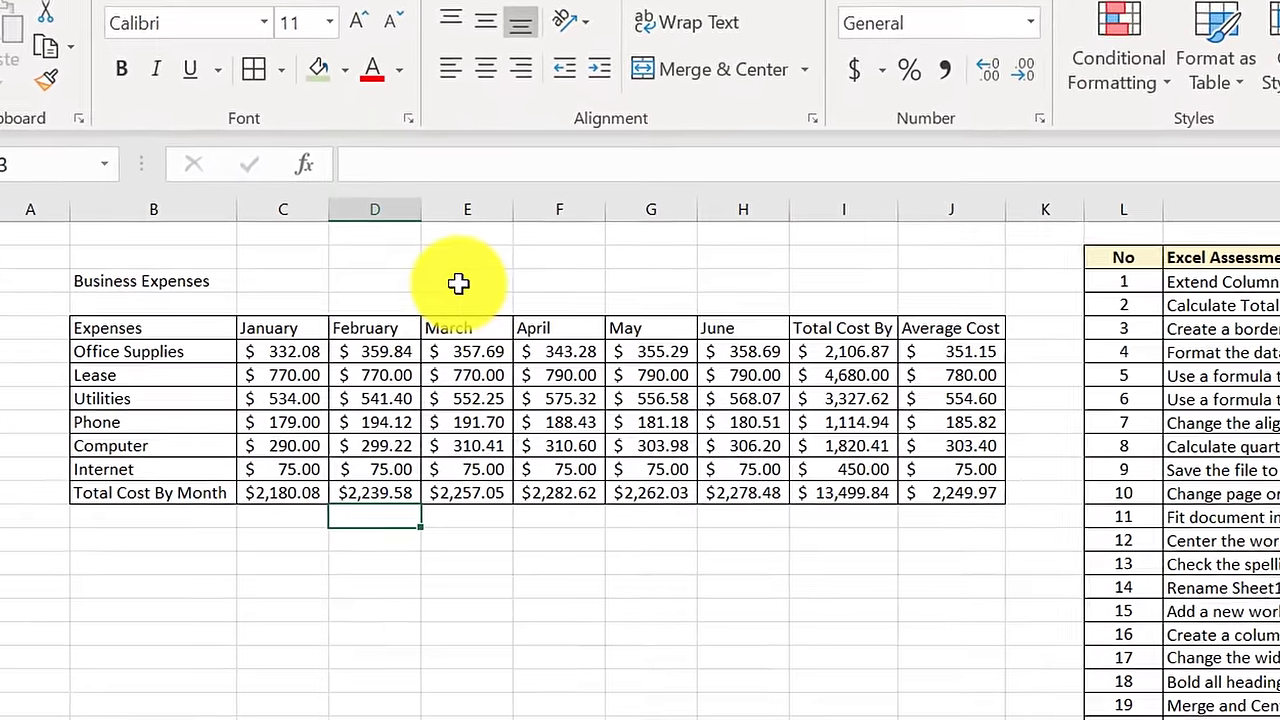
pyautogui.write('Q1')
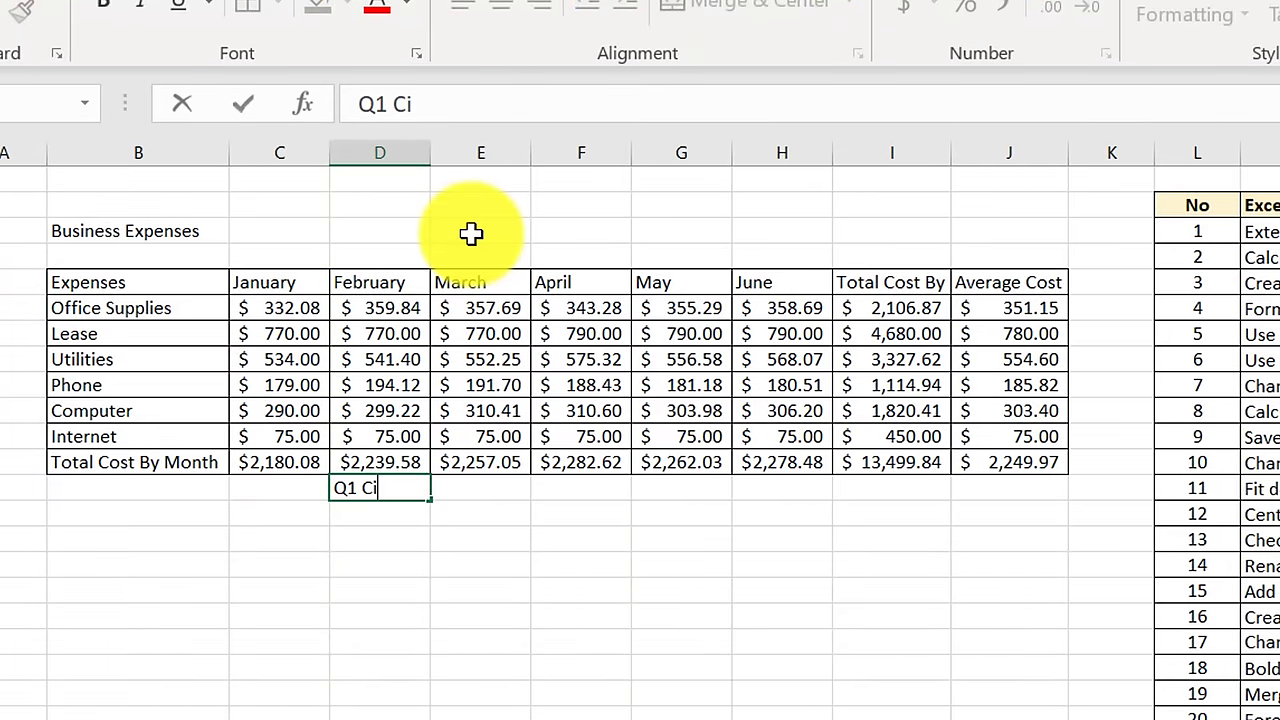
pyautogui.write(' Costs')
# Step: Calculate the first-quarter cost in E13 with the formula =SUM(C12:E12)
pyautogui.click(495, 487)
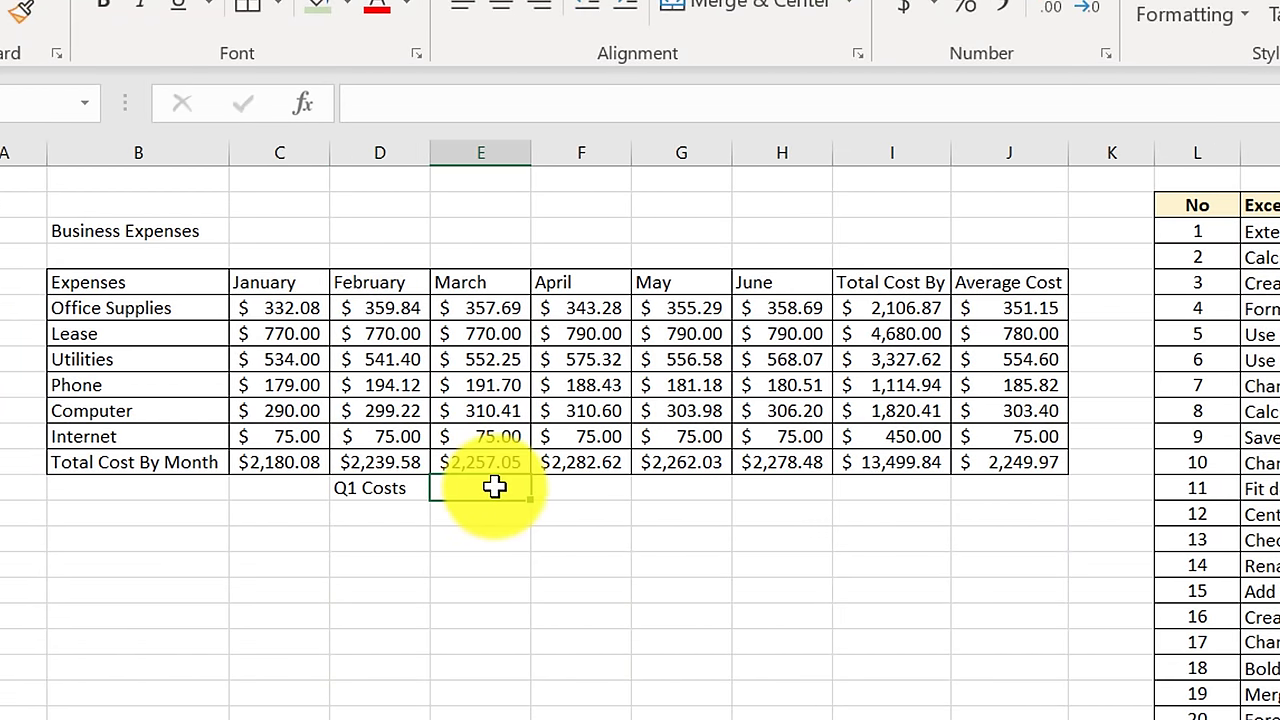
pyautogui.hotkey('alt', '=')
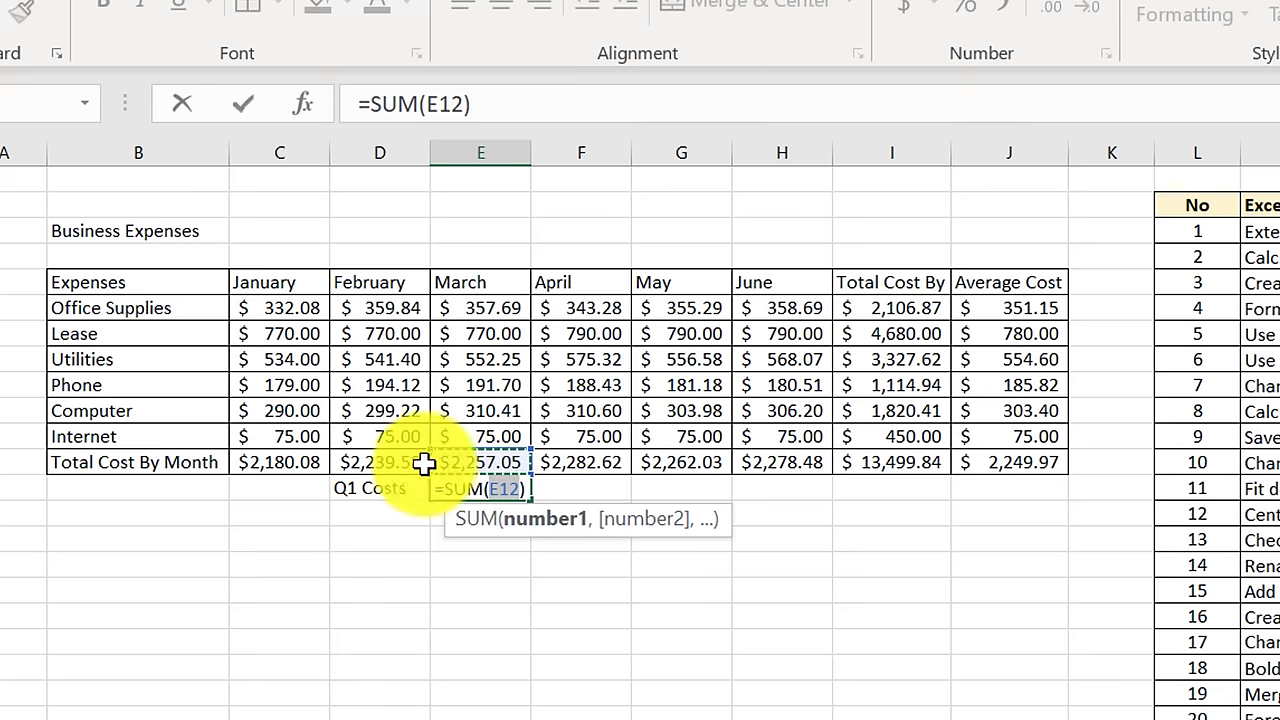
pyautogui.moveTo(297, 462); pyautogui.dragTo(463, 460)
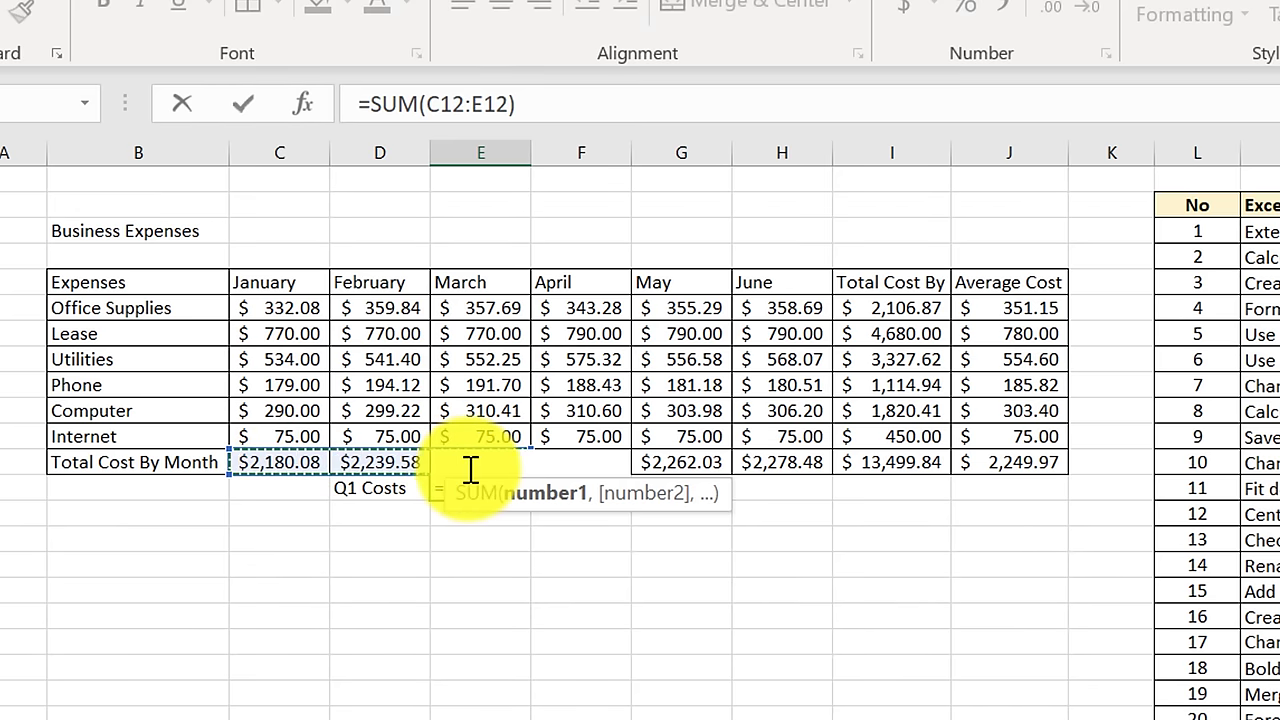
pyautogui.press('Return')
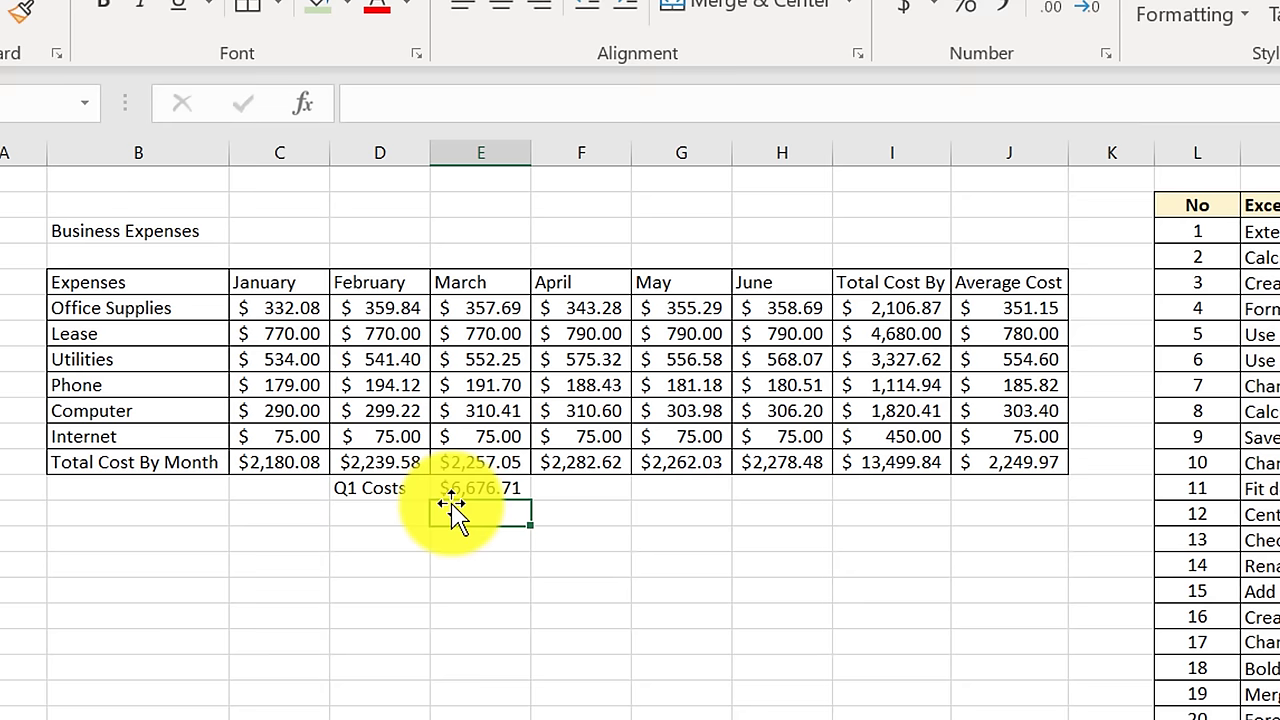
# Step: Label G13 "Q2 Costs" with the formula =SUM(F12:H12) in H13, and fill status cell N10 with light green
pyautogui.click(675, 492)
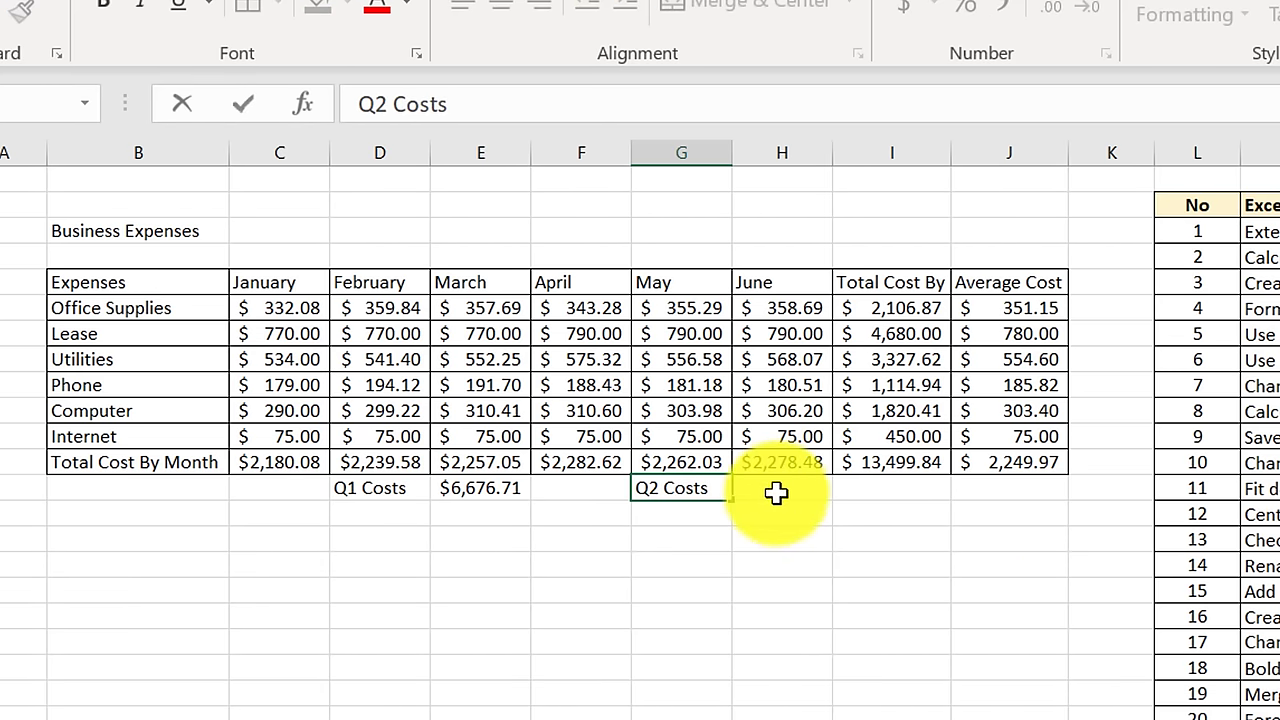
pyautogui.press('Tab')
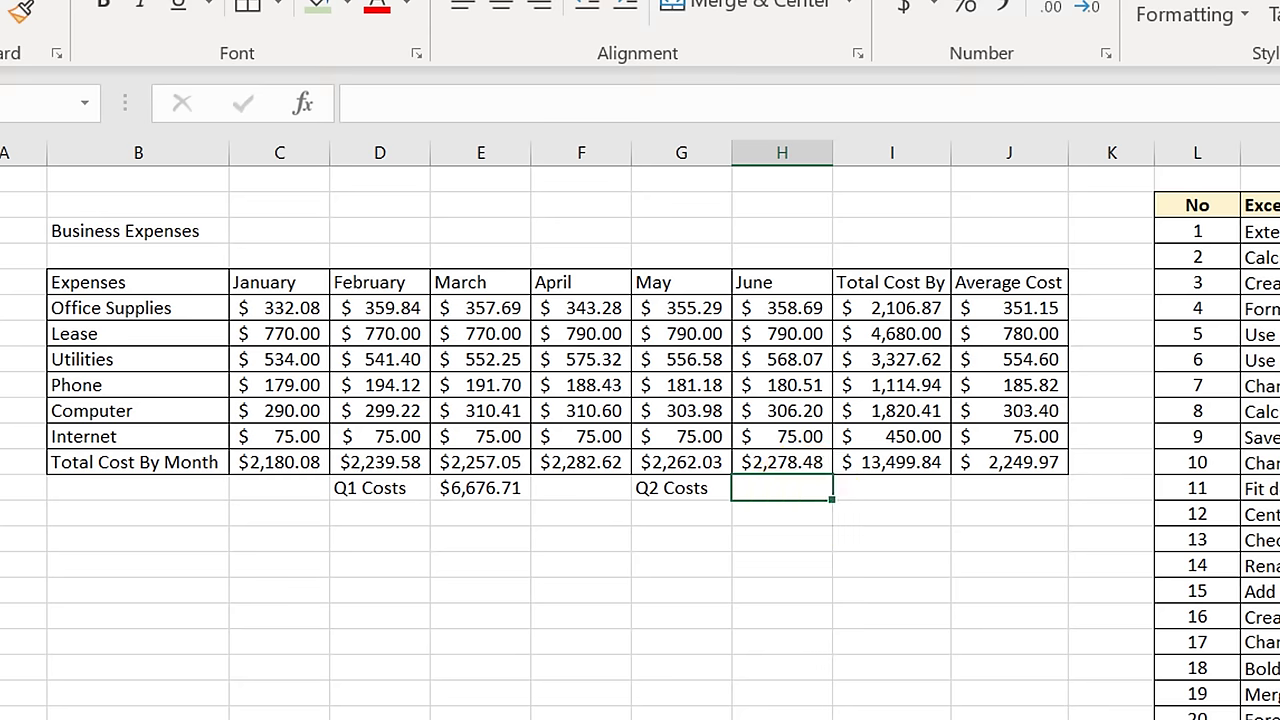
pyautogui.hotkey('alt', '=')
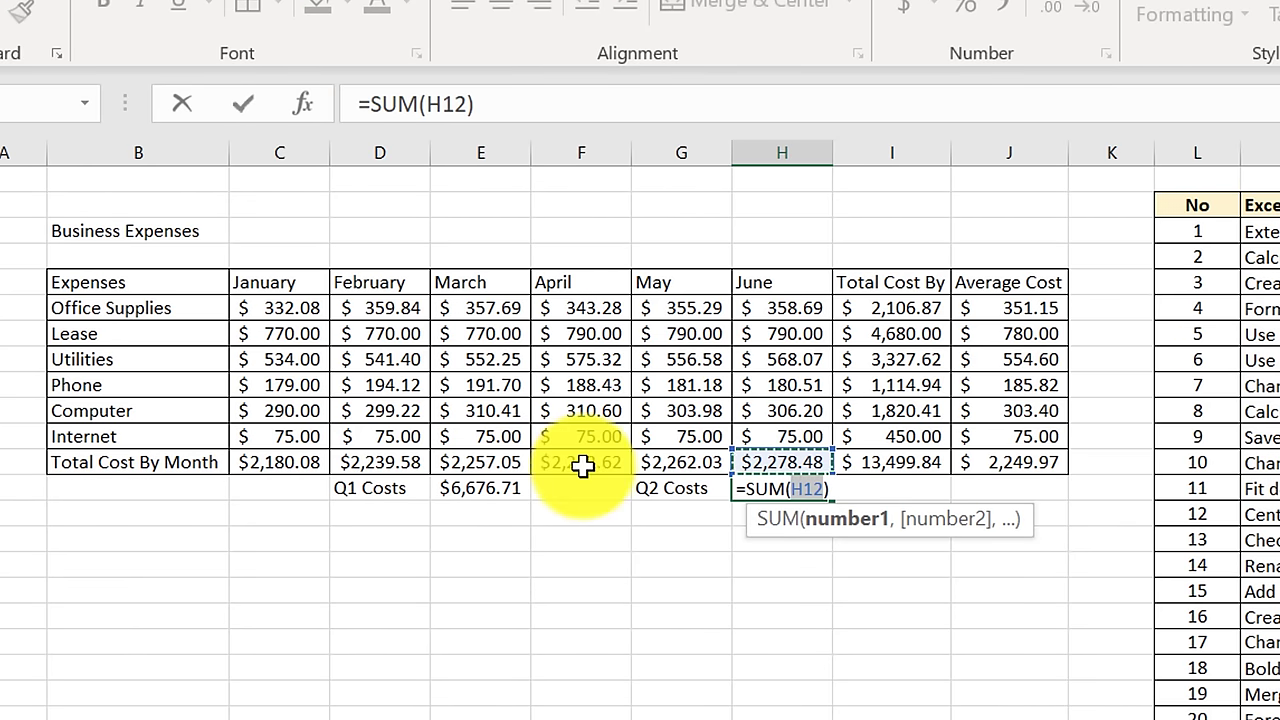
pyautogui.moveTo(581, 465); pyautogui.dragTo(770, 460)
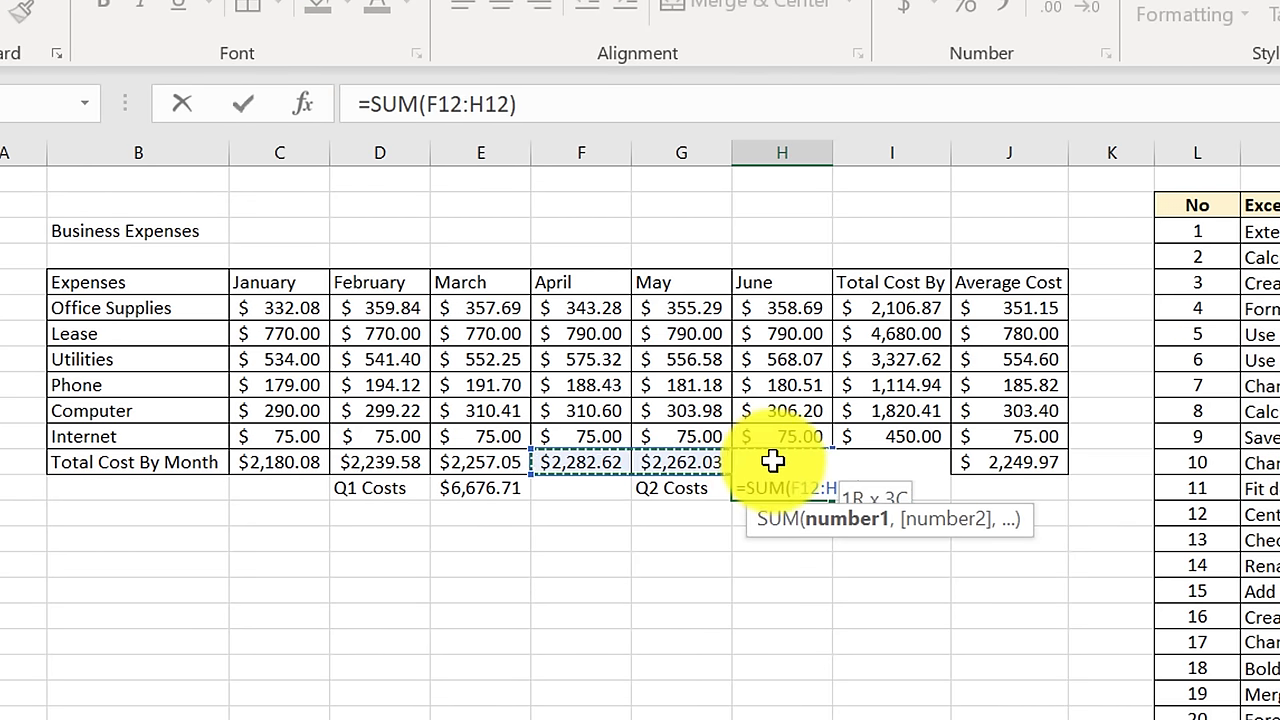
pyautogui.press('Return')
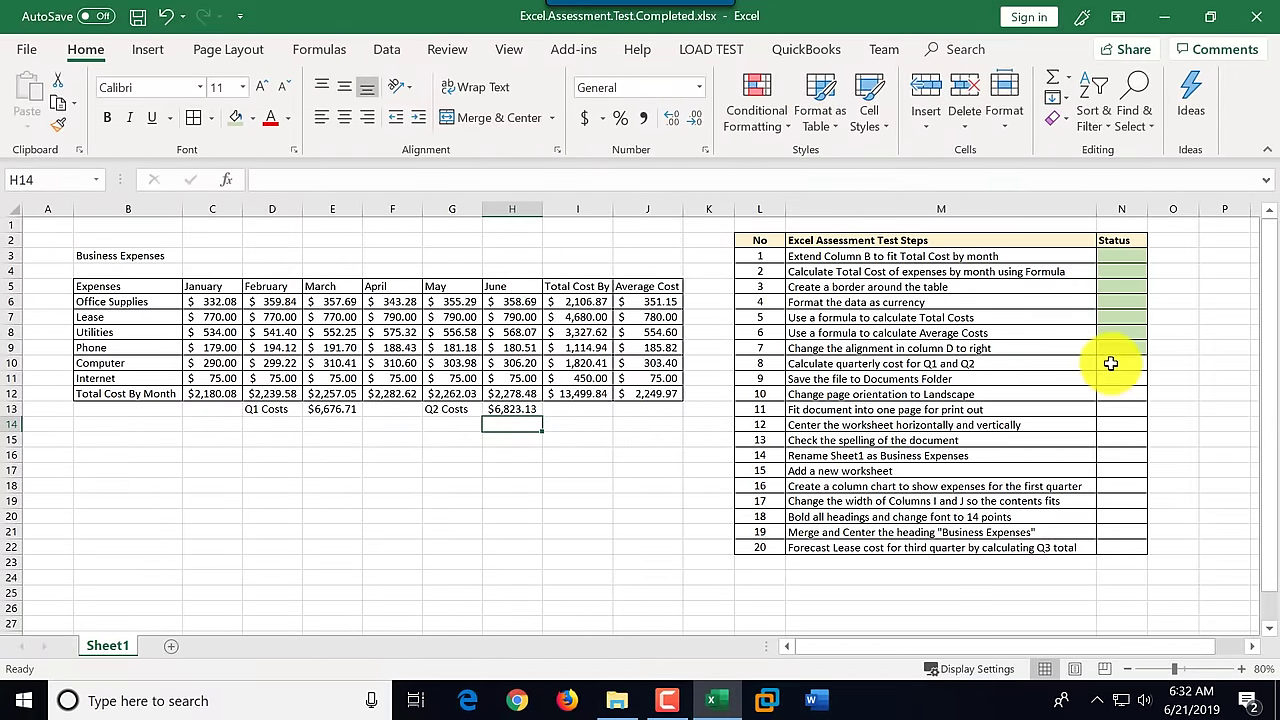
pyautogui.click(1110, 363)
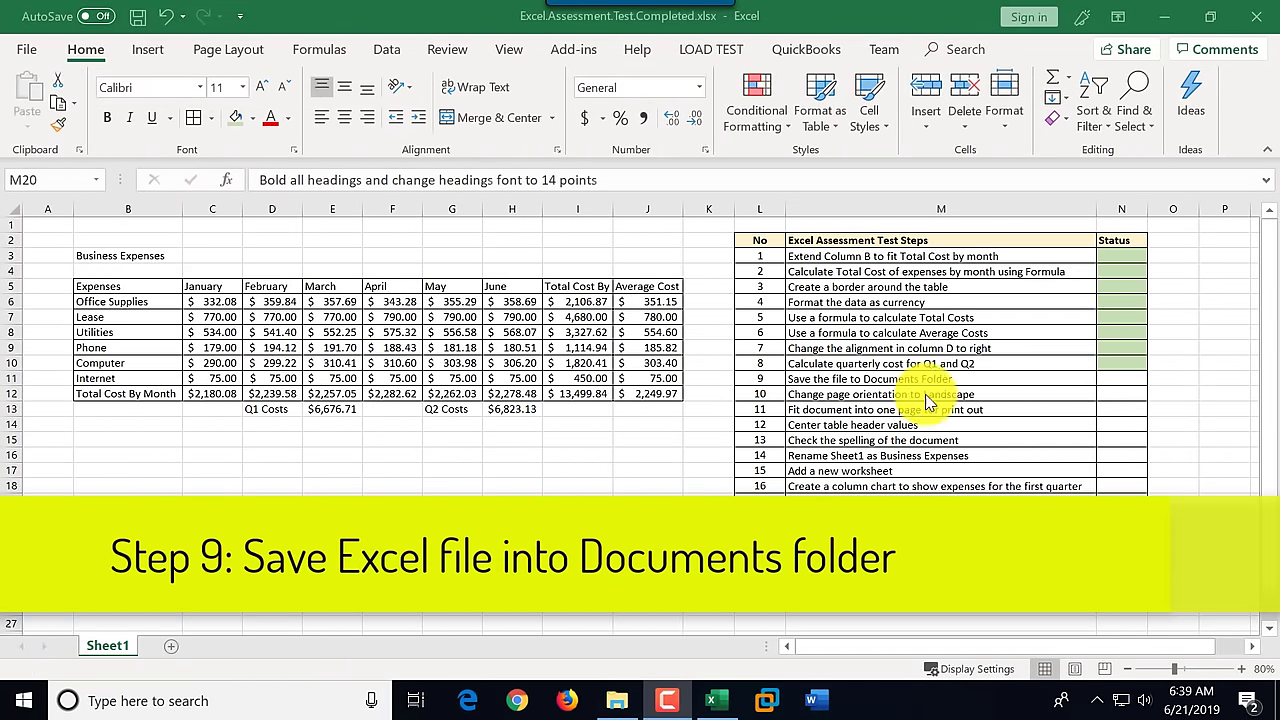
# Step: Save the workbook to the Documents folder as Excel.Assessment.Test.Completed.v1.xlsx and fill status cell N11 with light green
pyautogui.click(897, 384)
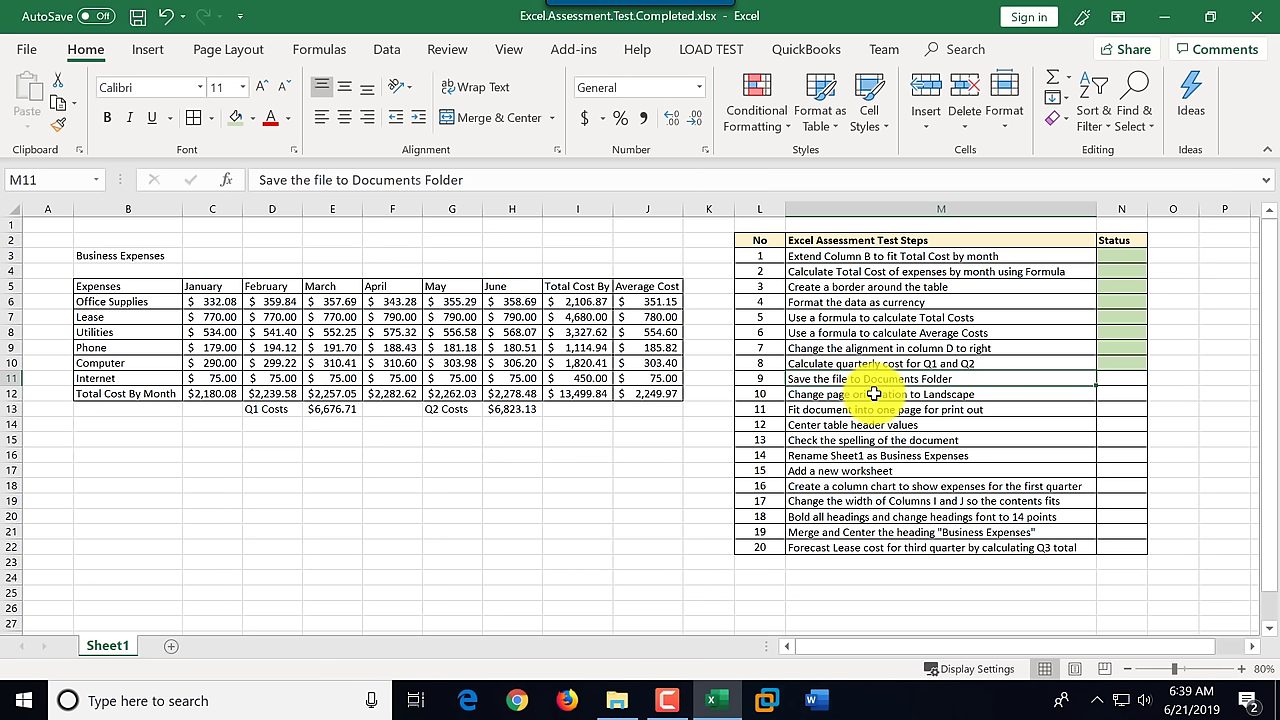
pyautogui.click(27, 55)
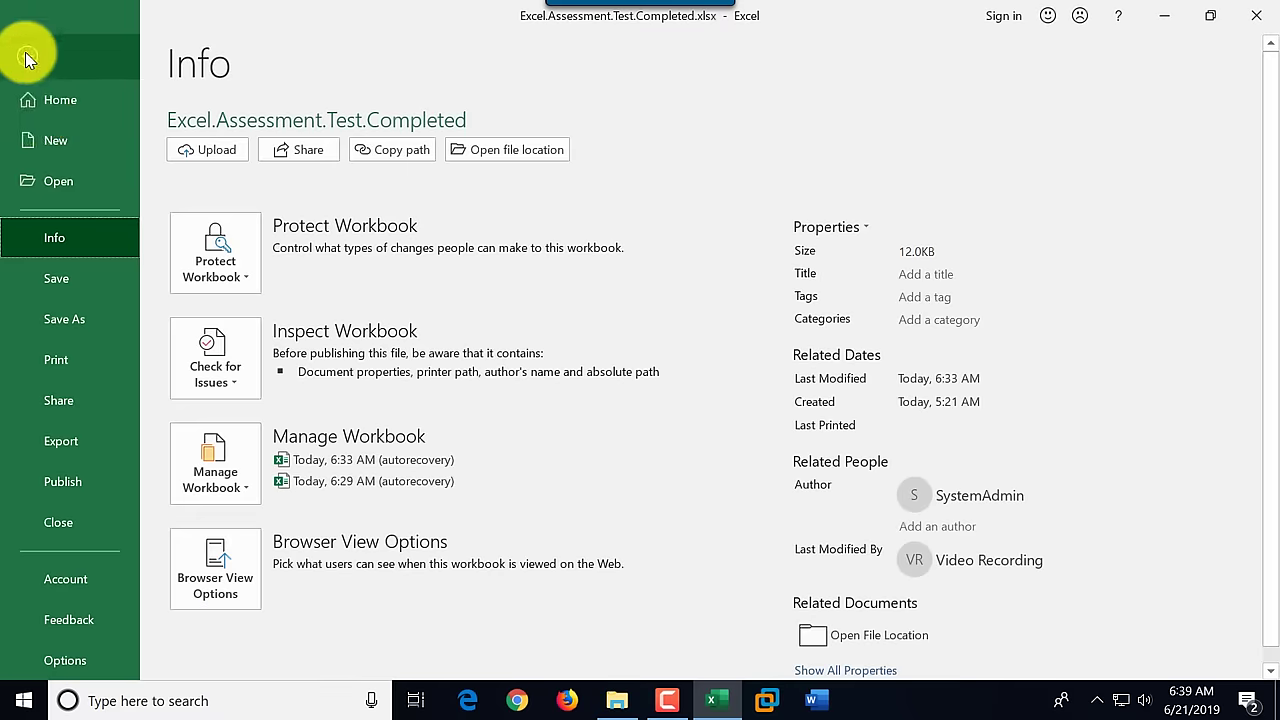
pyautogui.click(73, 318)
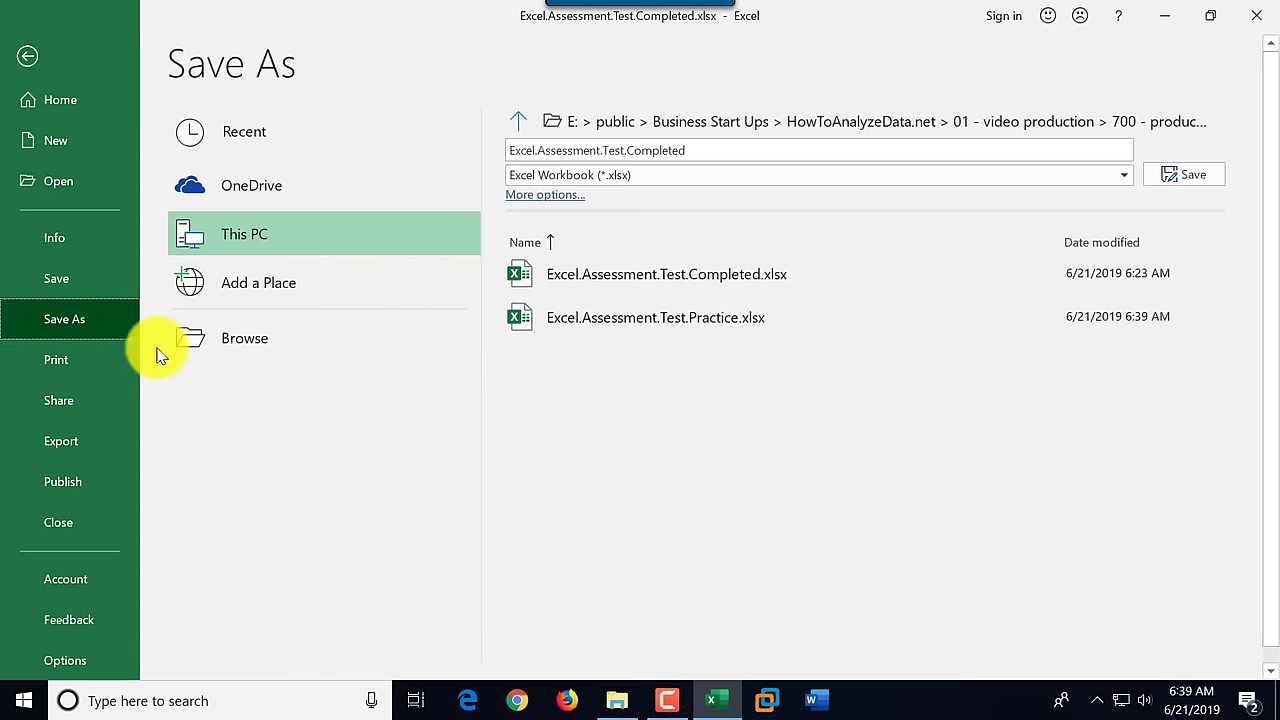
pyautogui.click(244, 338)
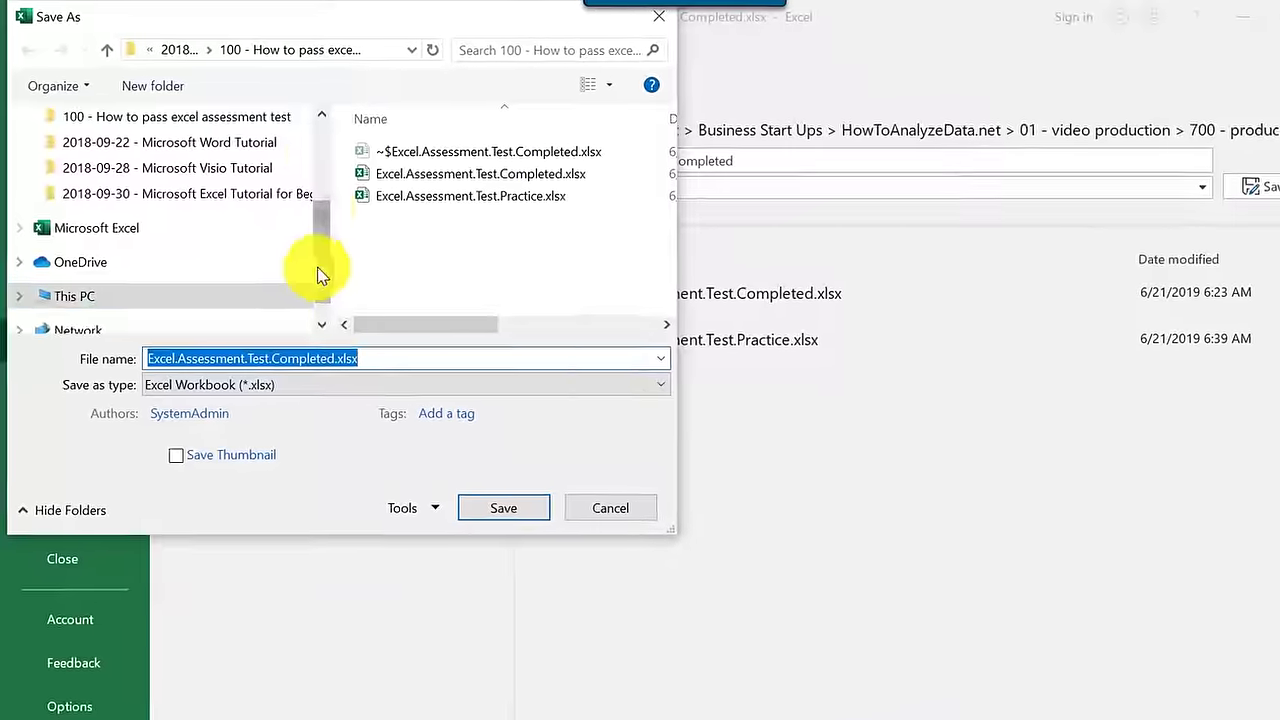
pyautogui.moveTo(318, 272); pyautogui.dragTo(290, 155)
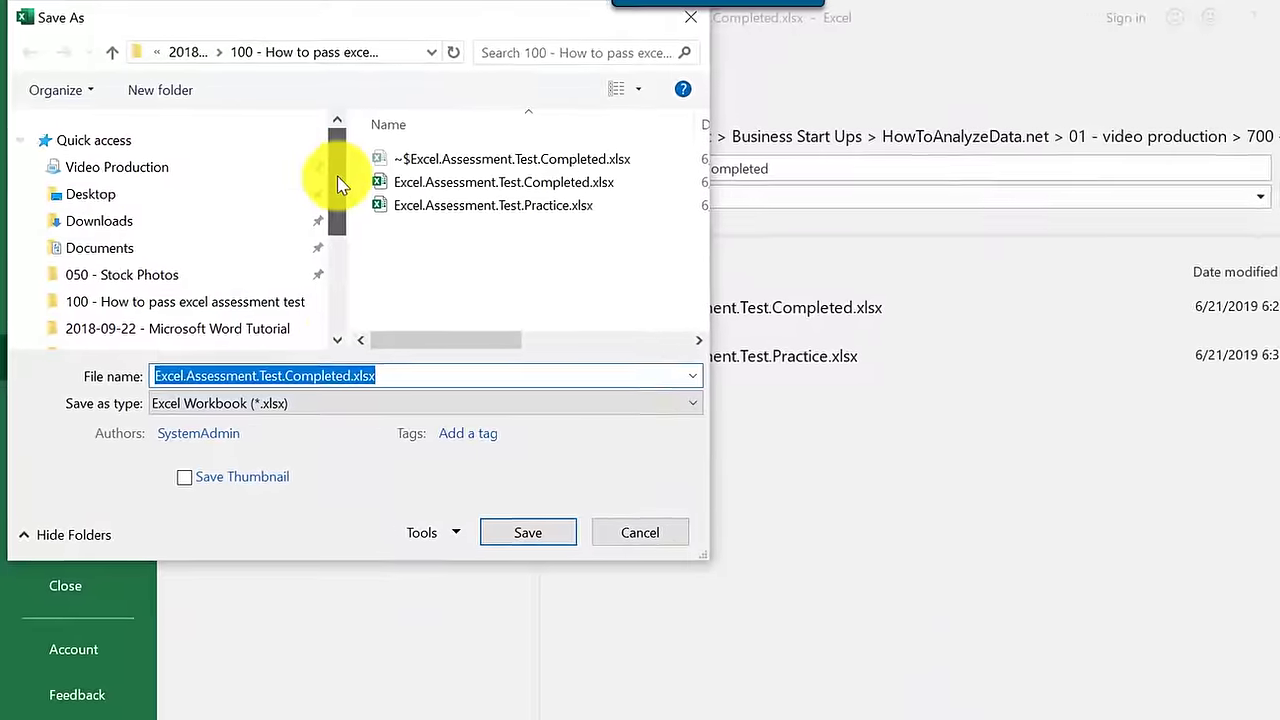
pyautogui.click(94, 236)
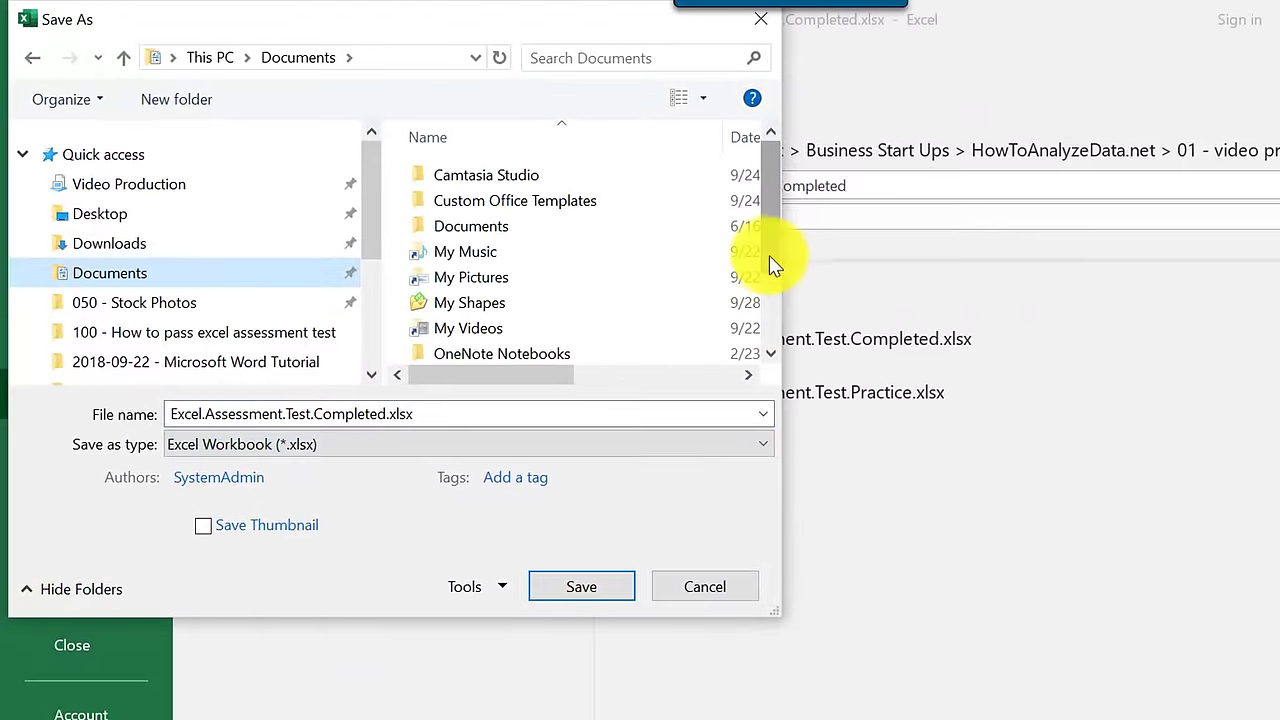
pyautogui.scroll(-2, 769, 249)
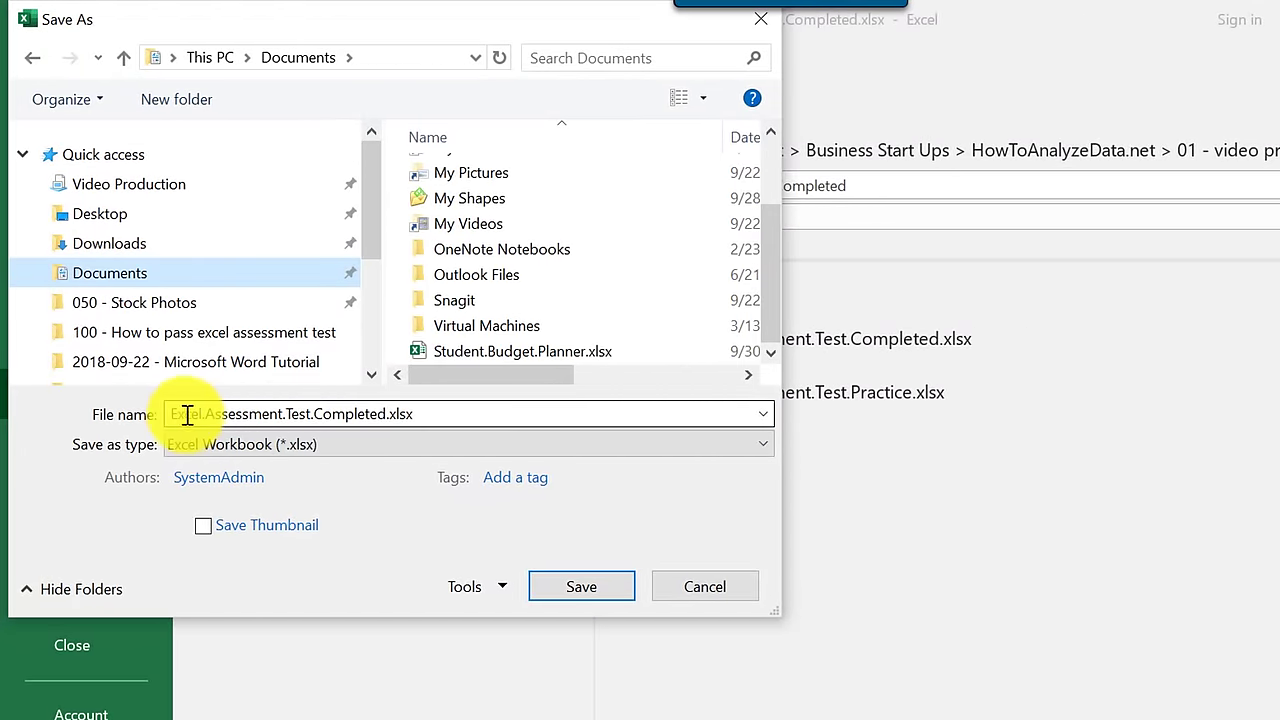
pyautogui.click(583, 590)
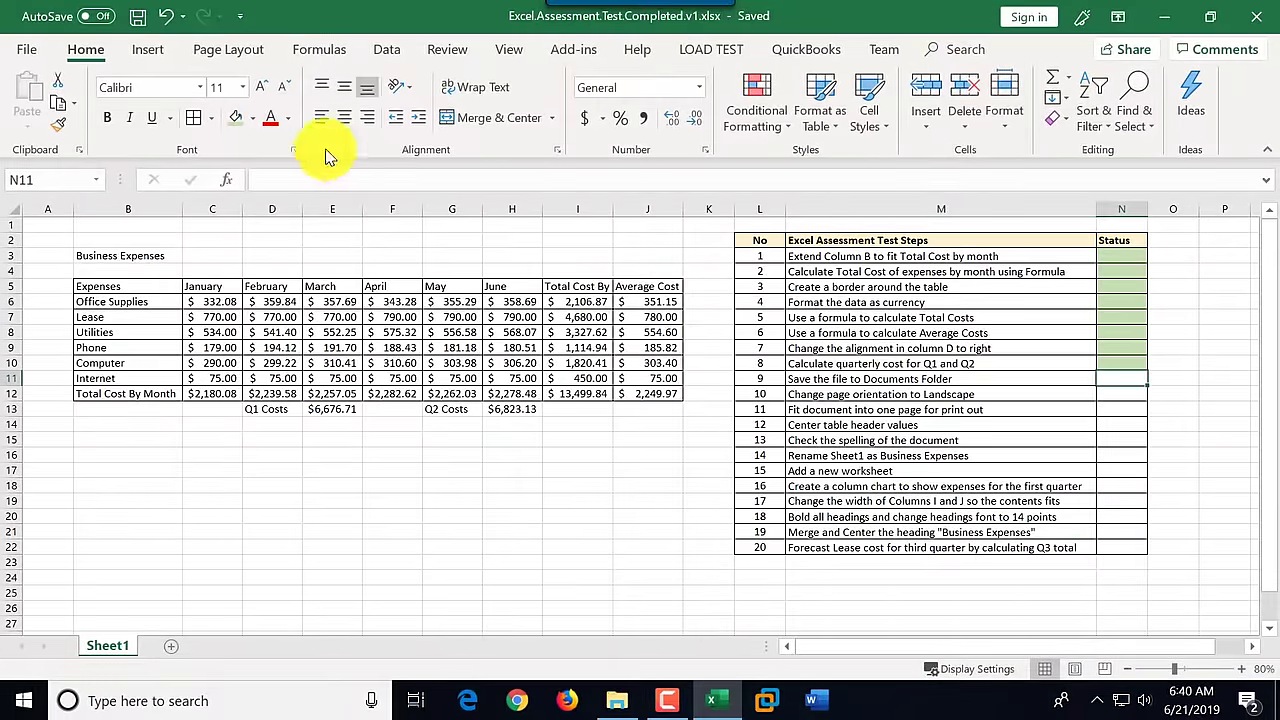
pyautogui.click(234, 118)
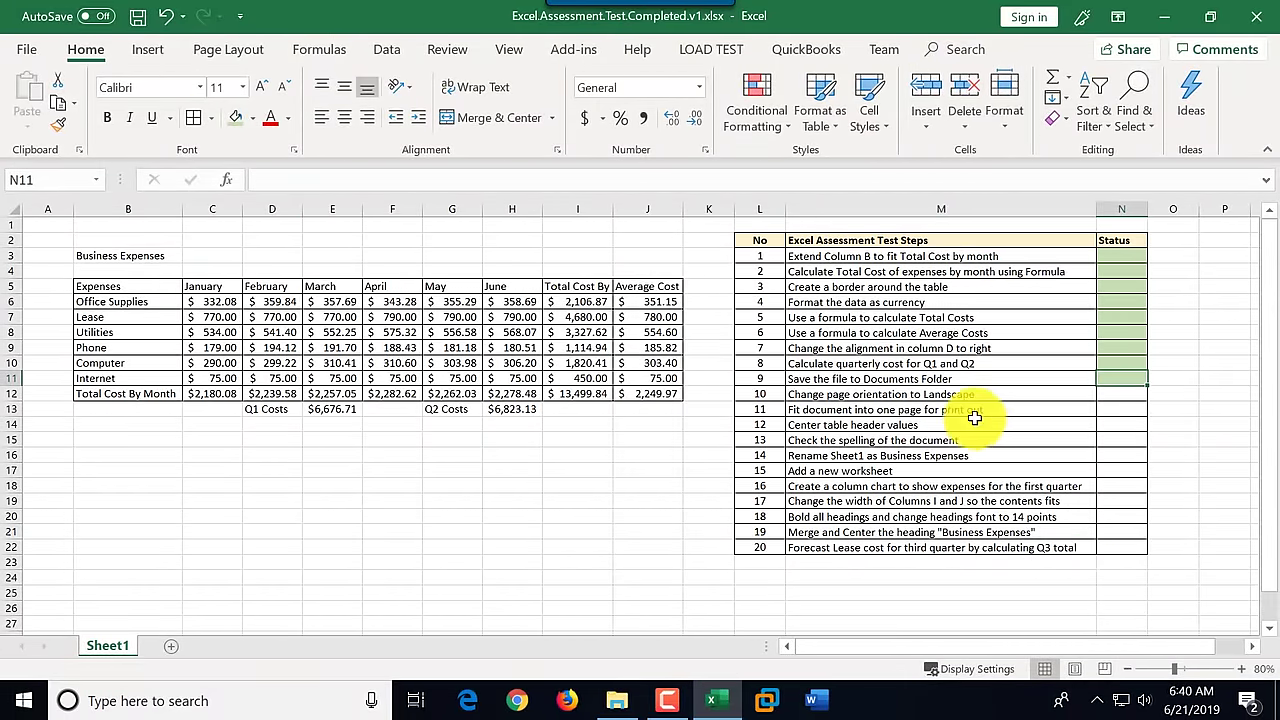
# Step: Change the page orientation to Landscape and fill status cell N12 with light green
pyautogui.click(816, 394)
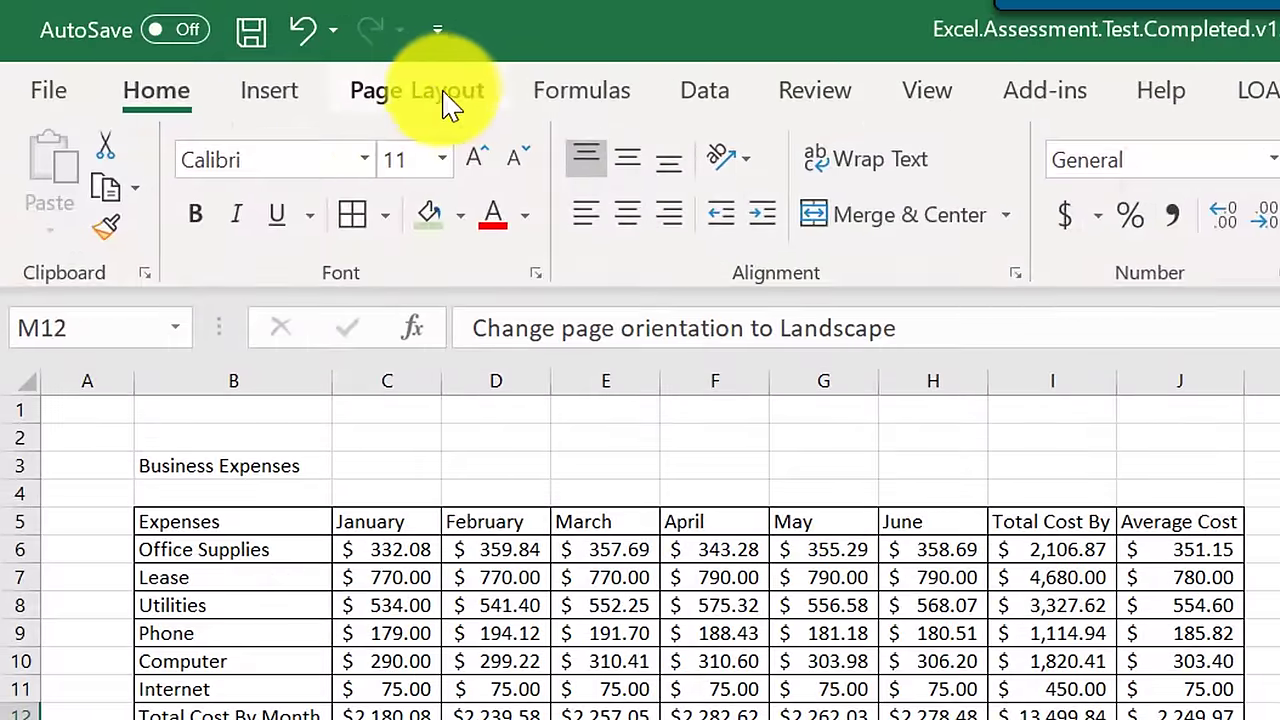
pyautogui.click(425, 95)
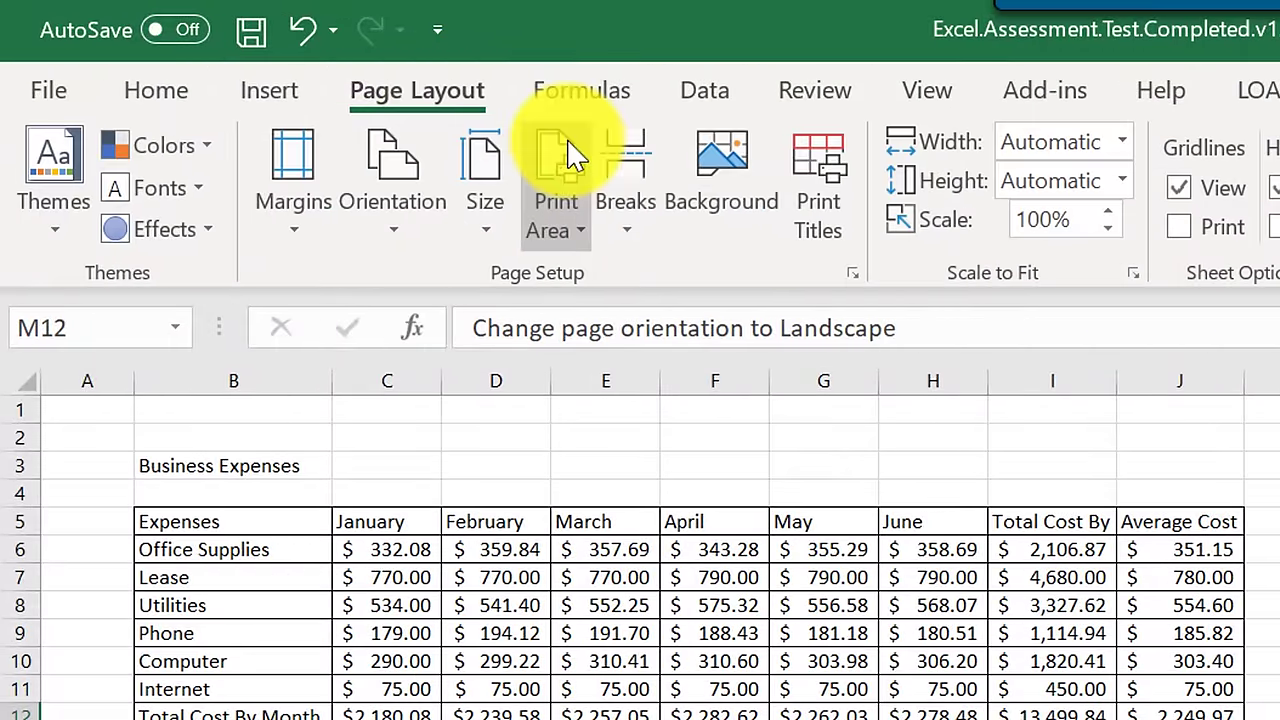
pyautogui.click(397, 250)
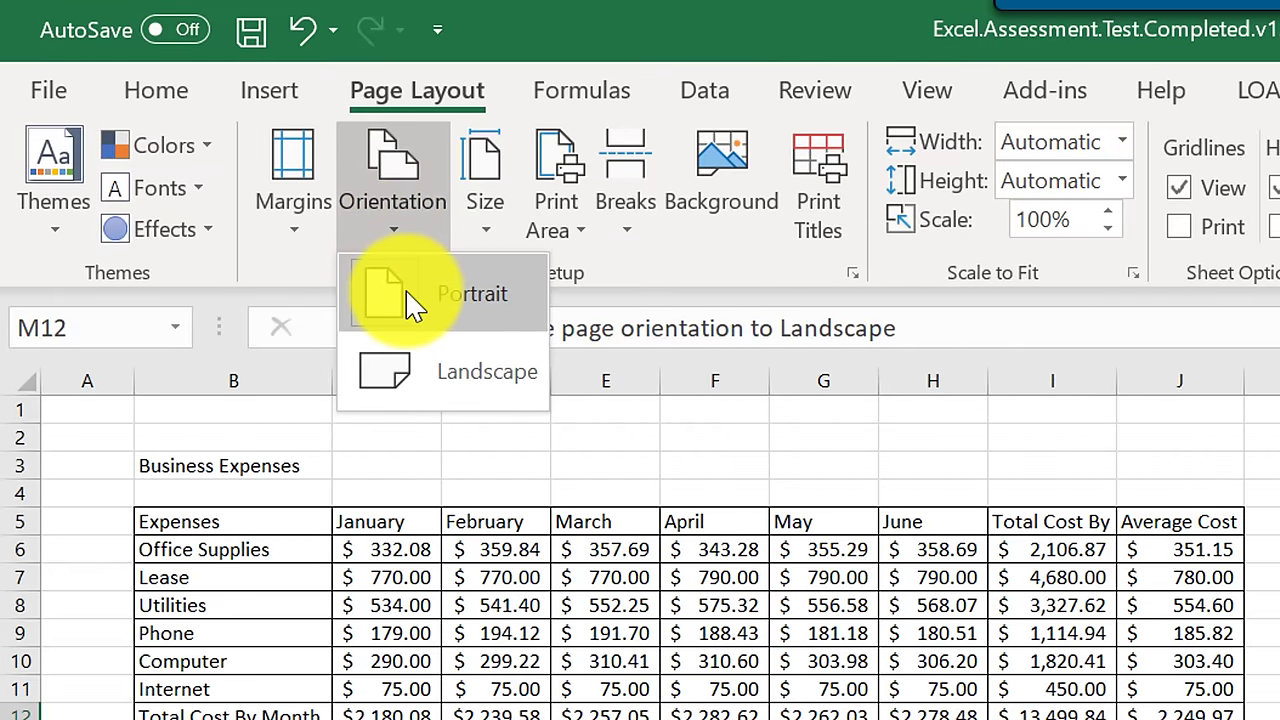
pyautogui.click(432, 371)
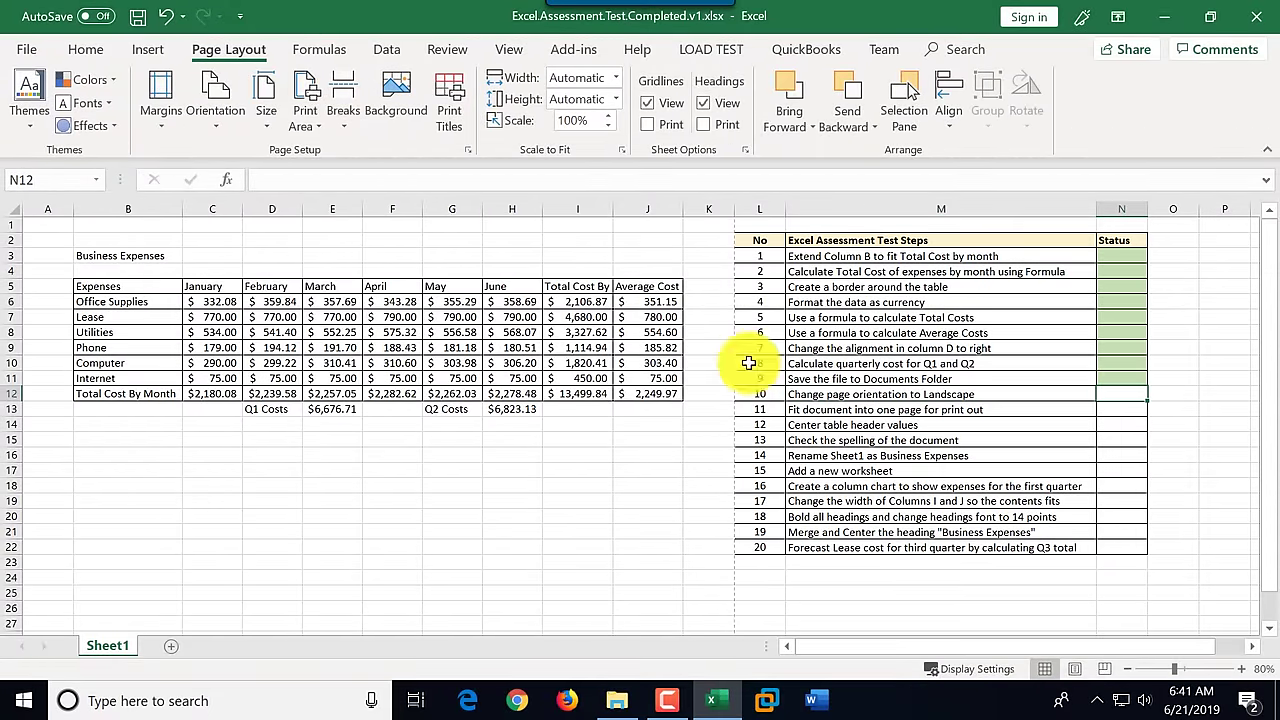
pyautogui.click(96, 56)
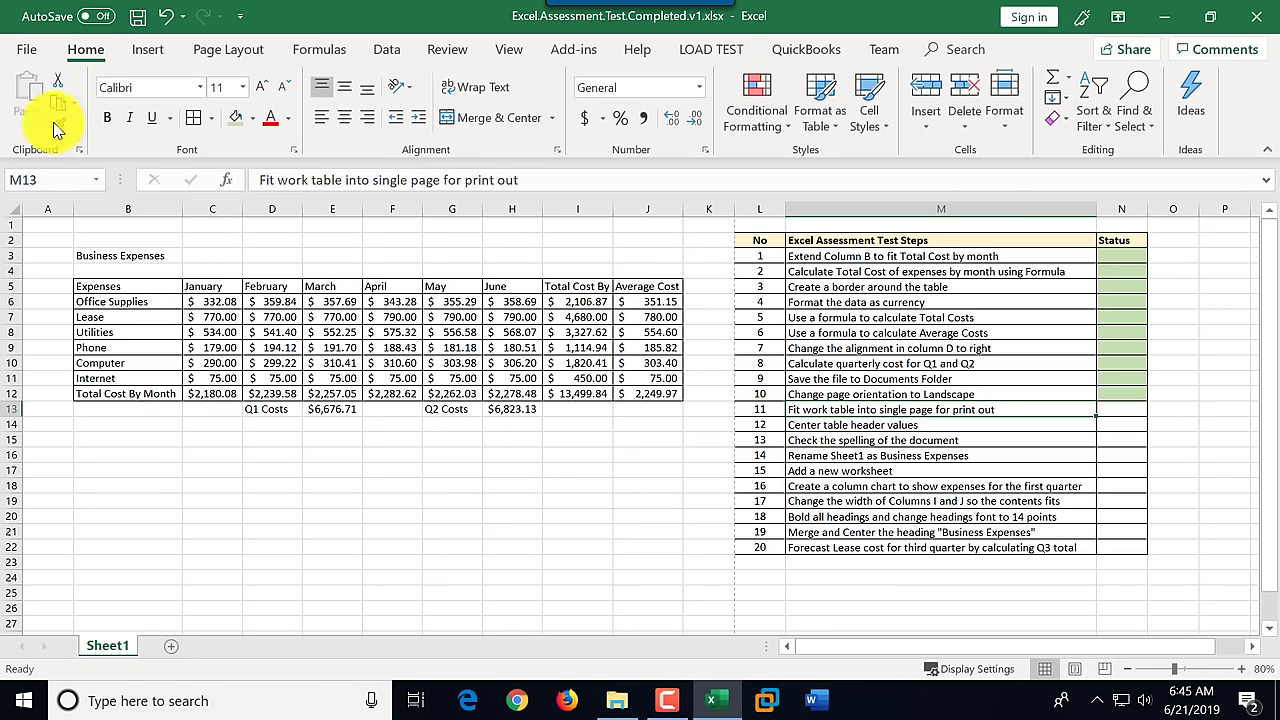
# Step: Examine in the print preview how the expenses table and the steps list are laid out across the pages
pyautogui.click(31, 52)
pyautogui.click(76, 364)
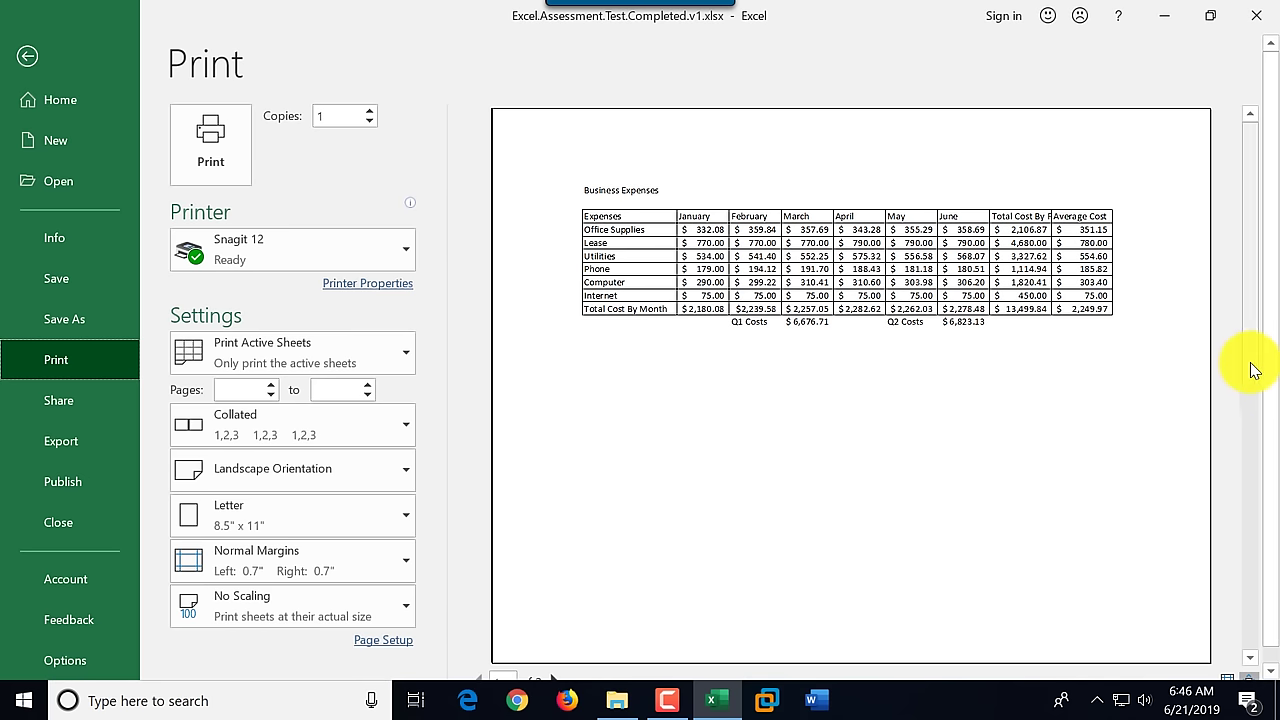
pyautogui.click(1250, 591)
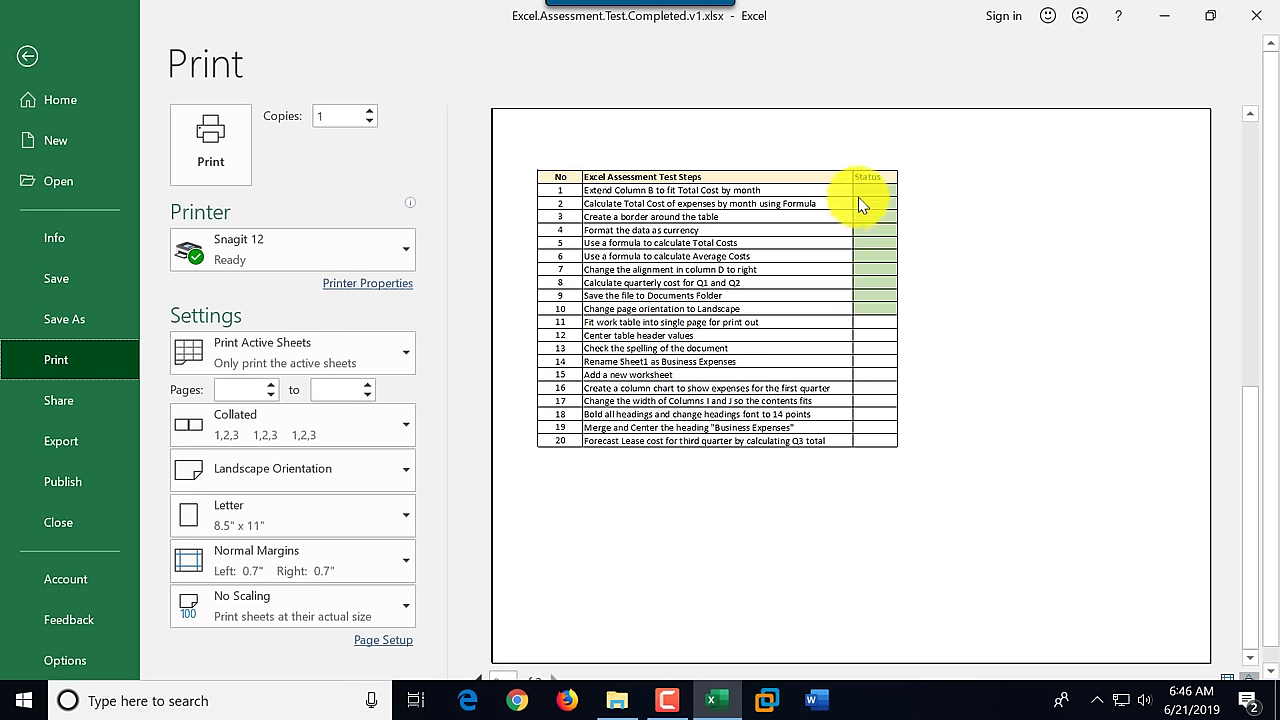
pyautogui.scroll(-1, 1245, 136)
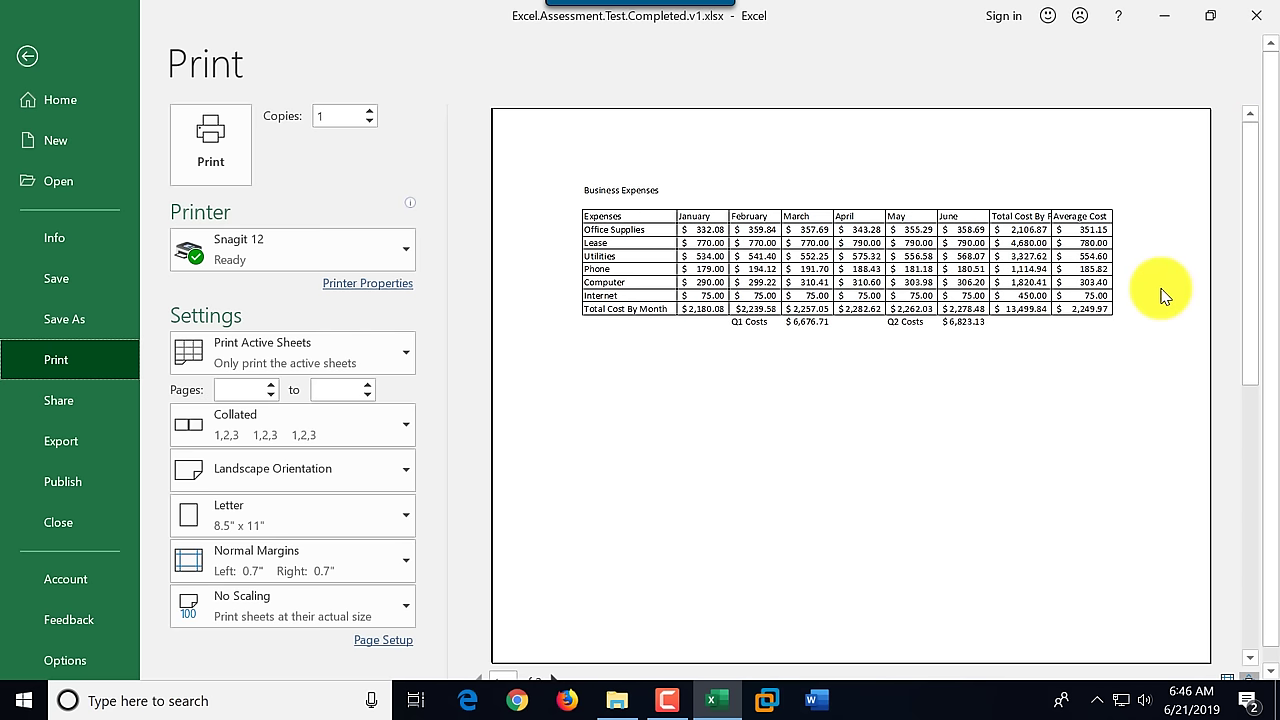
pyautogui.click(28, 56)
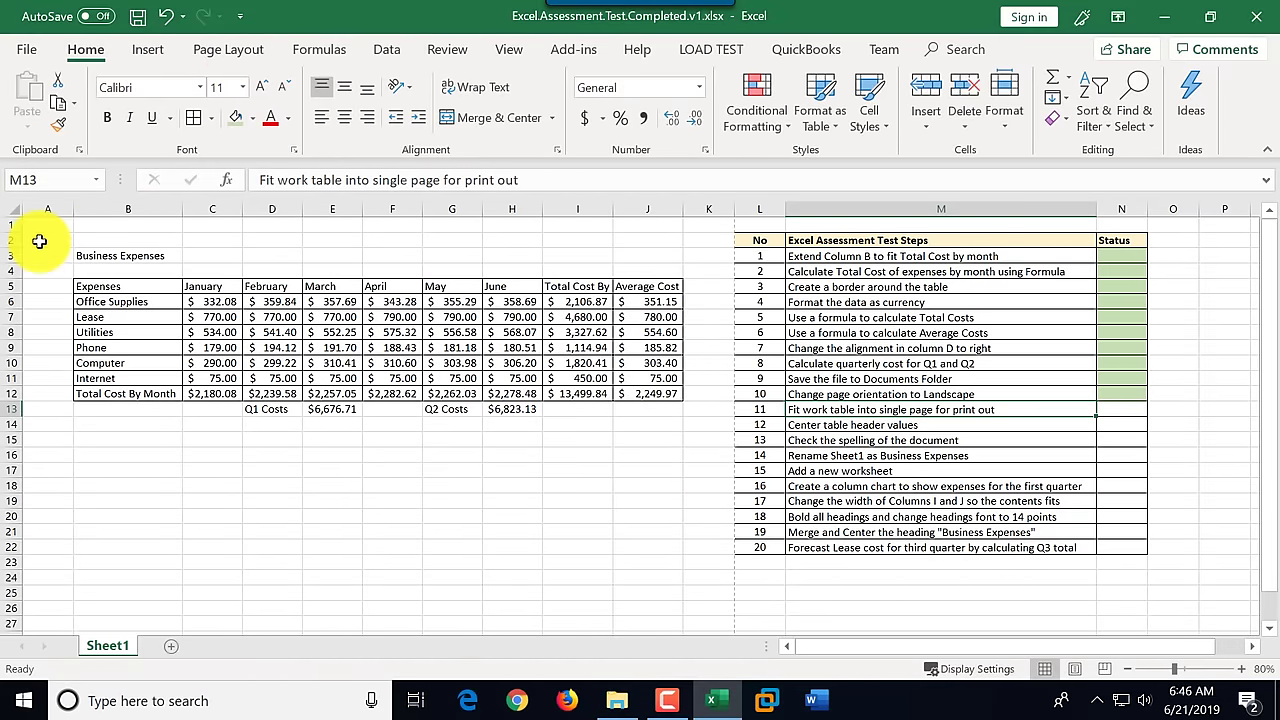
# Step: Set the range A1:K23 around the Business Expenses table as the print area
pyautogui.moveTo(47, 226); pyautogui.dragTo(701, 568)
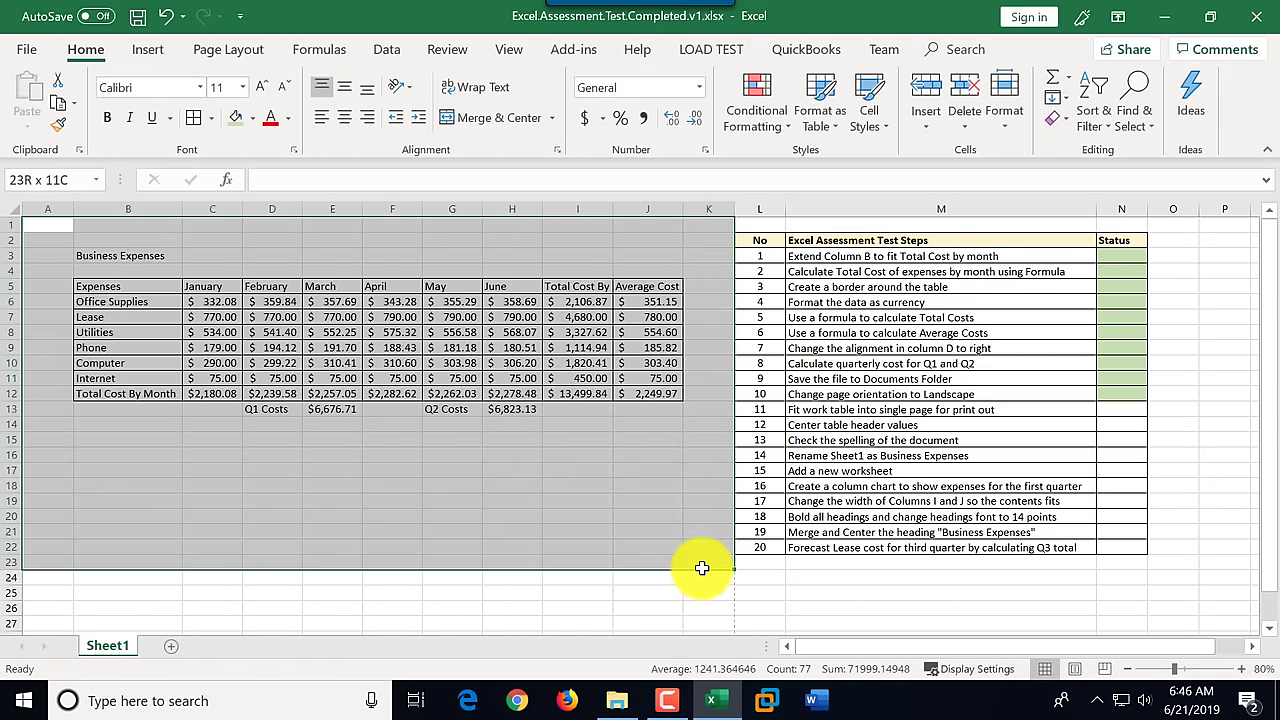
pyautogui.moveTo(702, 568); pyautogui.dragTo(702, 568)
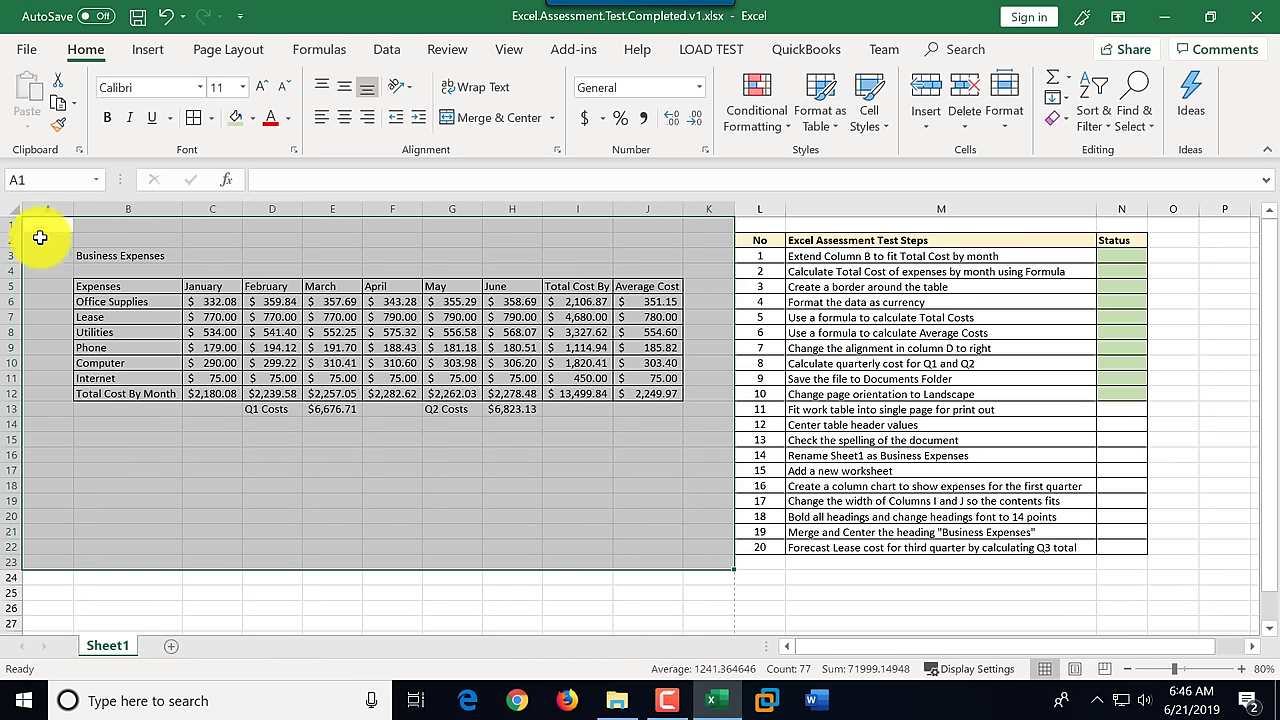
pyautogui.moveTo(694, 574)
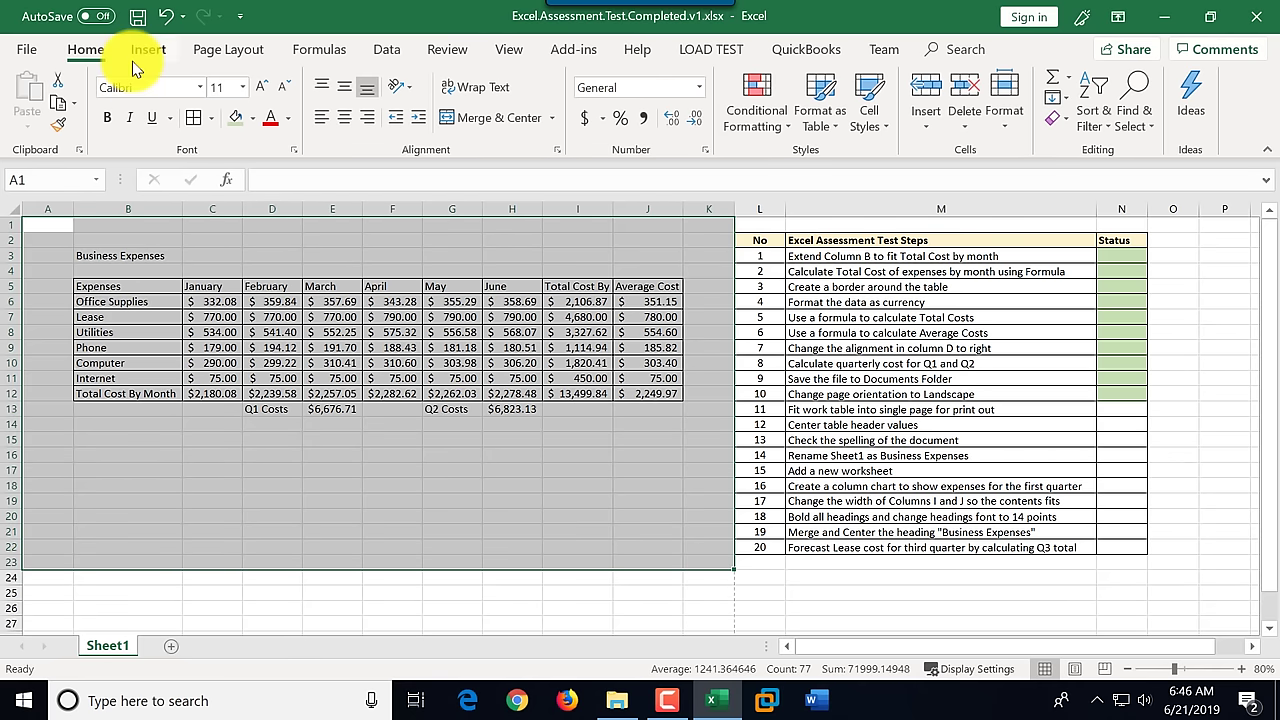
pyautogui.click(237, 50)
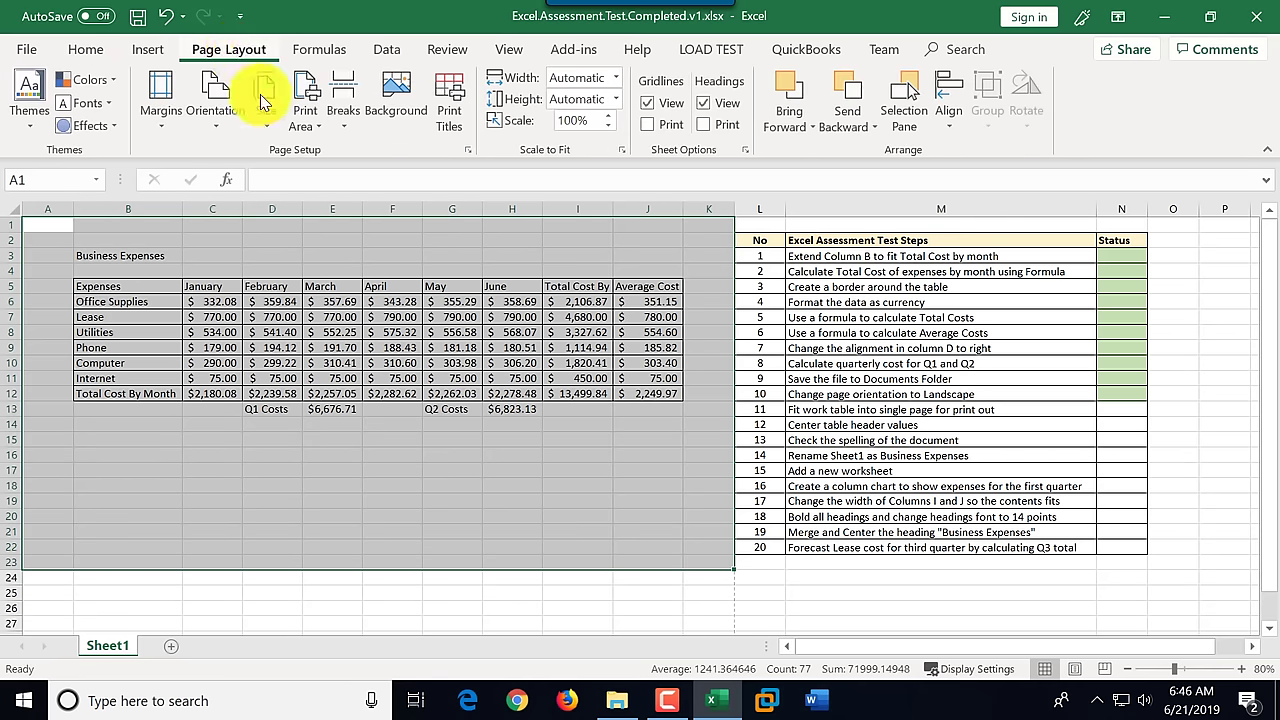
pyautogui.click(317, 127)
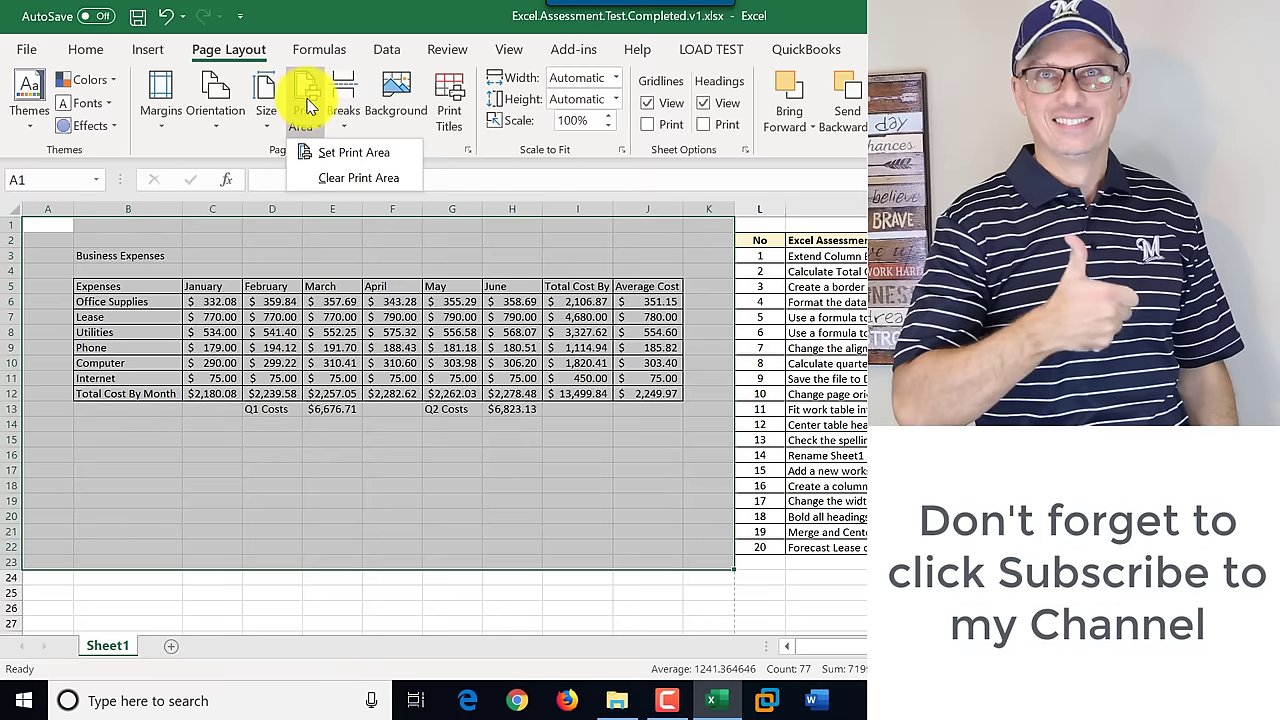
pyautogui.click(365, 155)
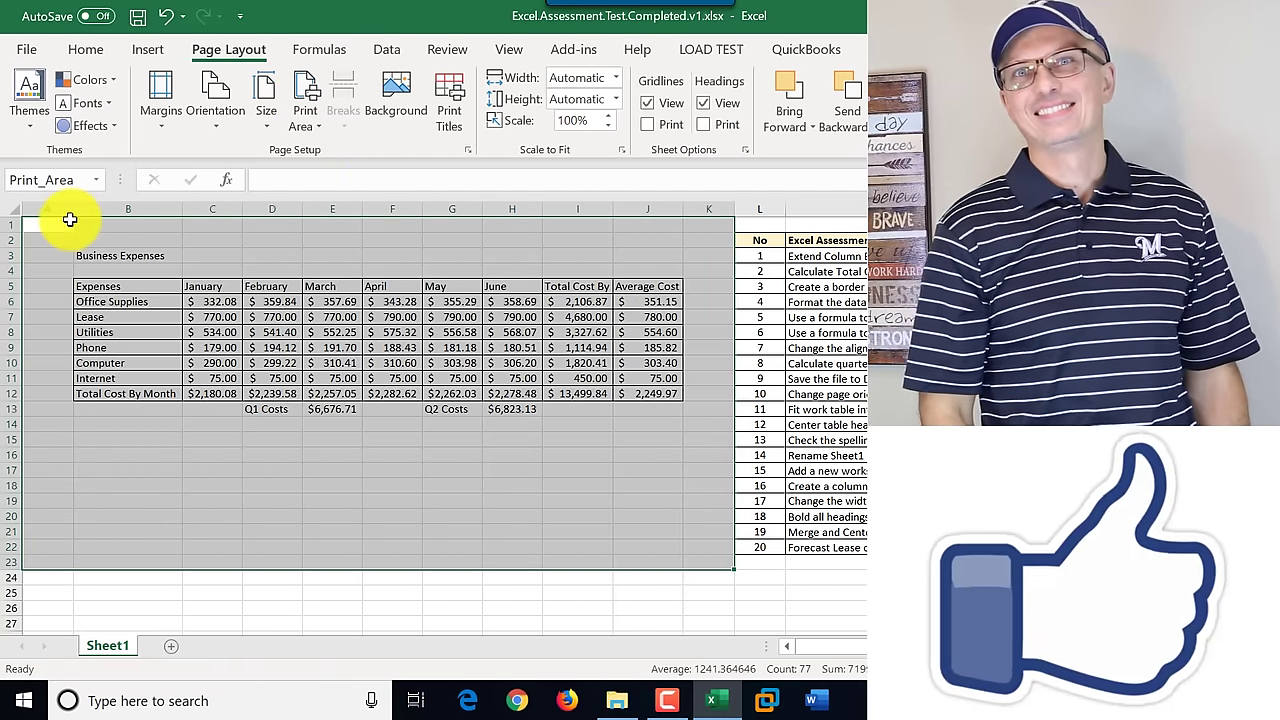
# Step: Check the expenses table in the print preview and fill status cell N13 with light green
pyautogui.click(28, 52)
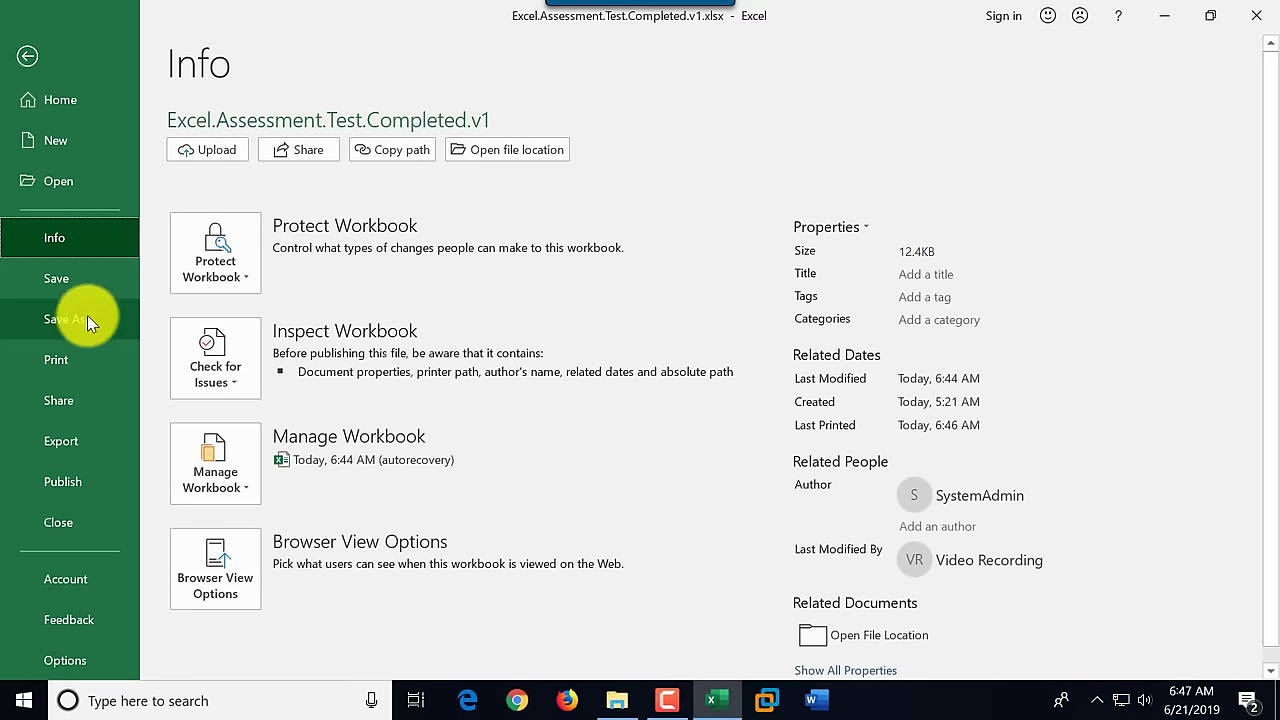
pyautogui.click(70, 360)
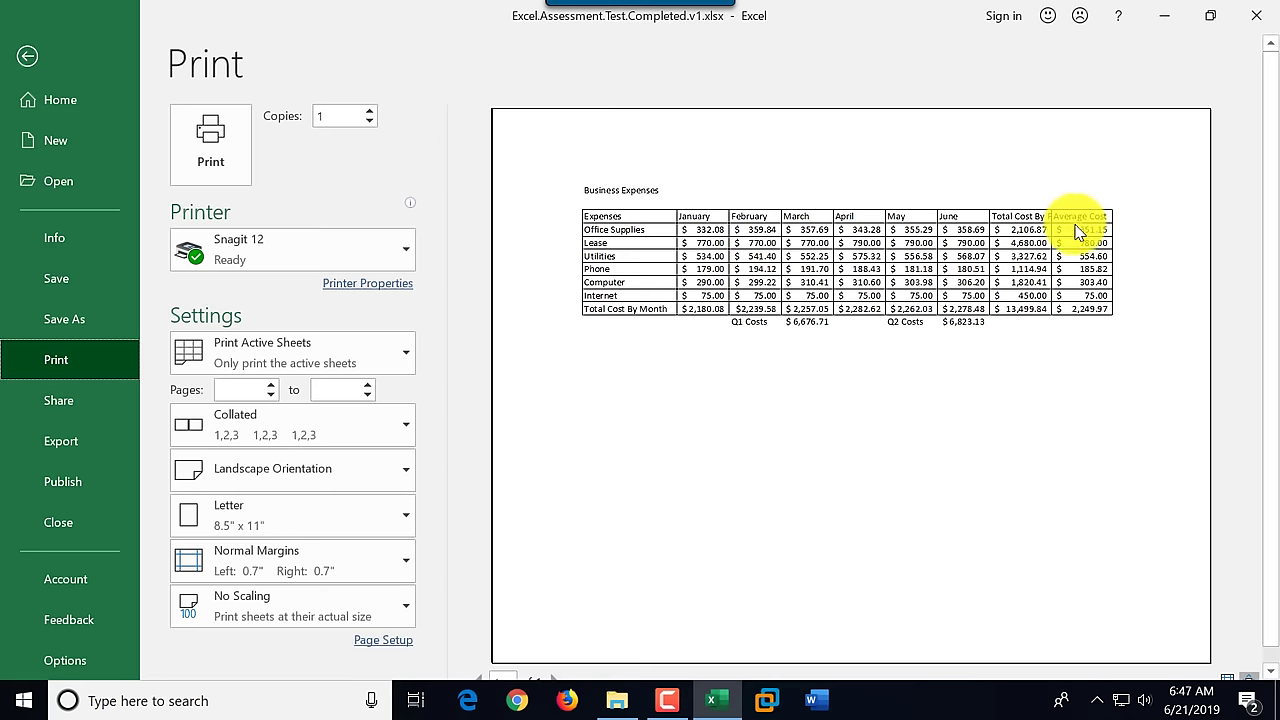
pyautogui.click(220, 132)
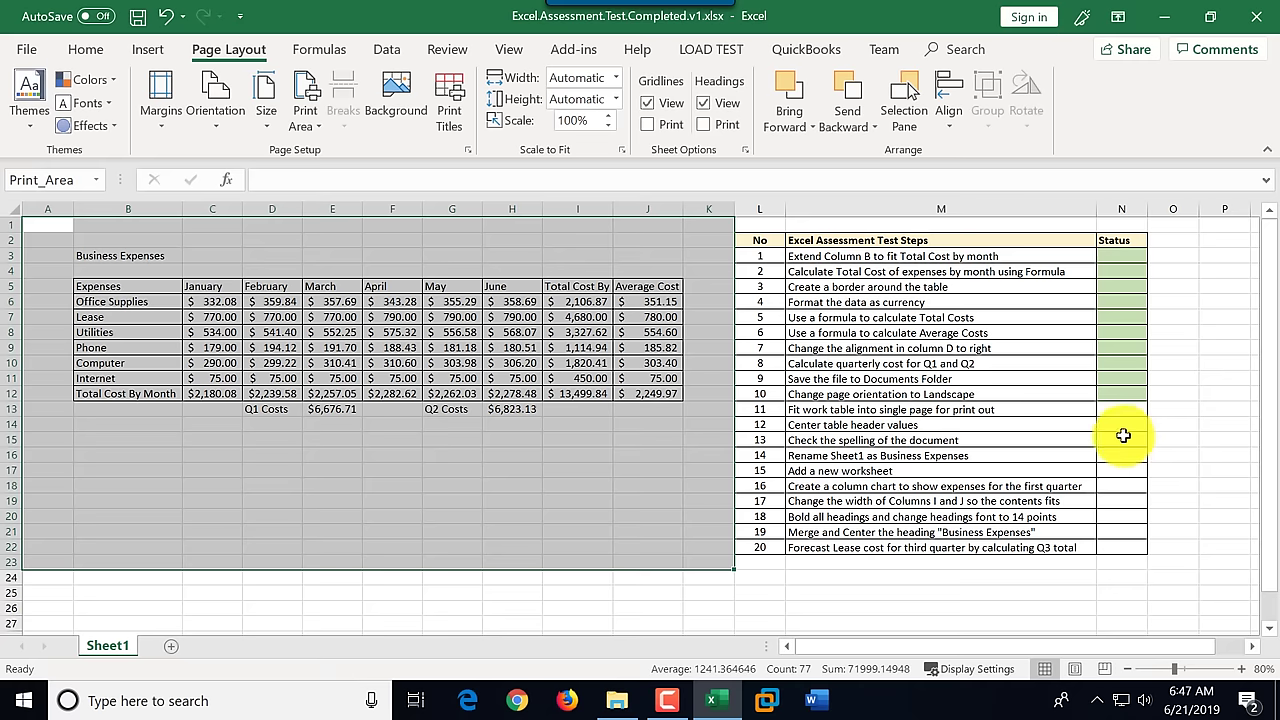
pyautogui.click(1126, 409)
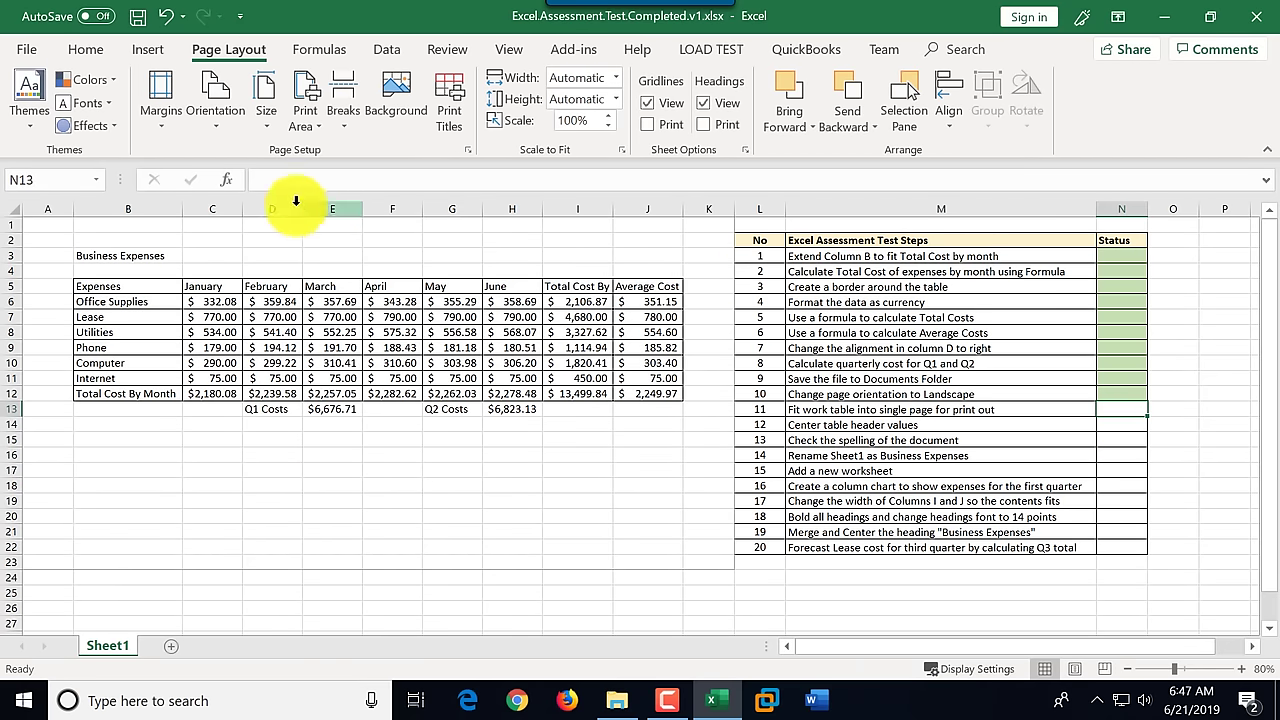
pyautogui.click(86, 50)
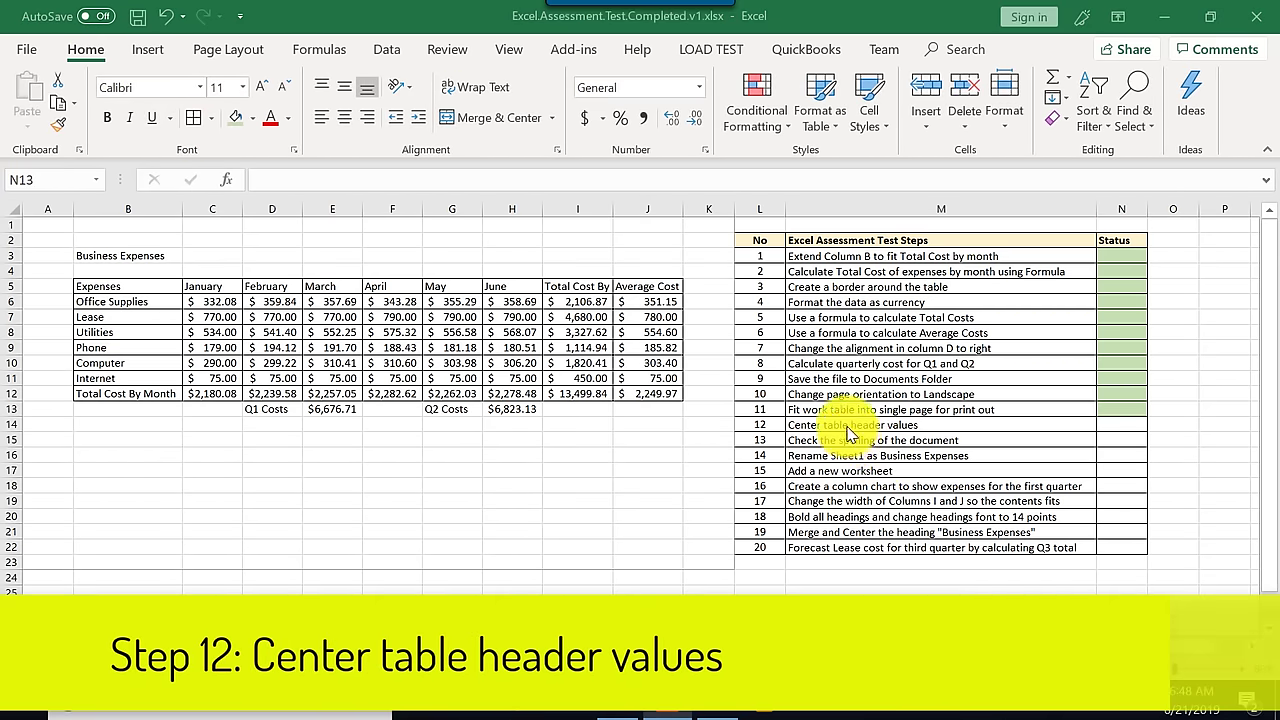
# Step: Center the table header values in B5:J5 horizontally and fill status cell N14 with light green
pyautogui.click(852, 425)
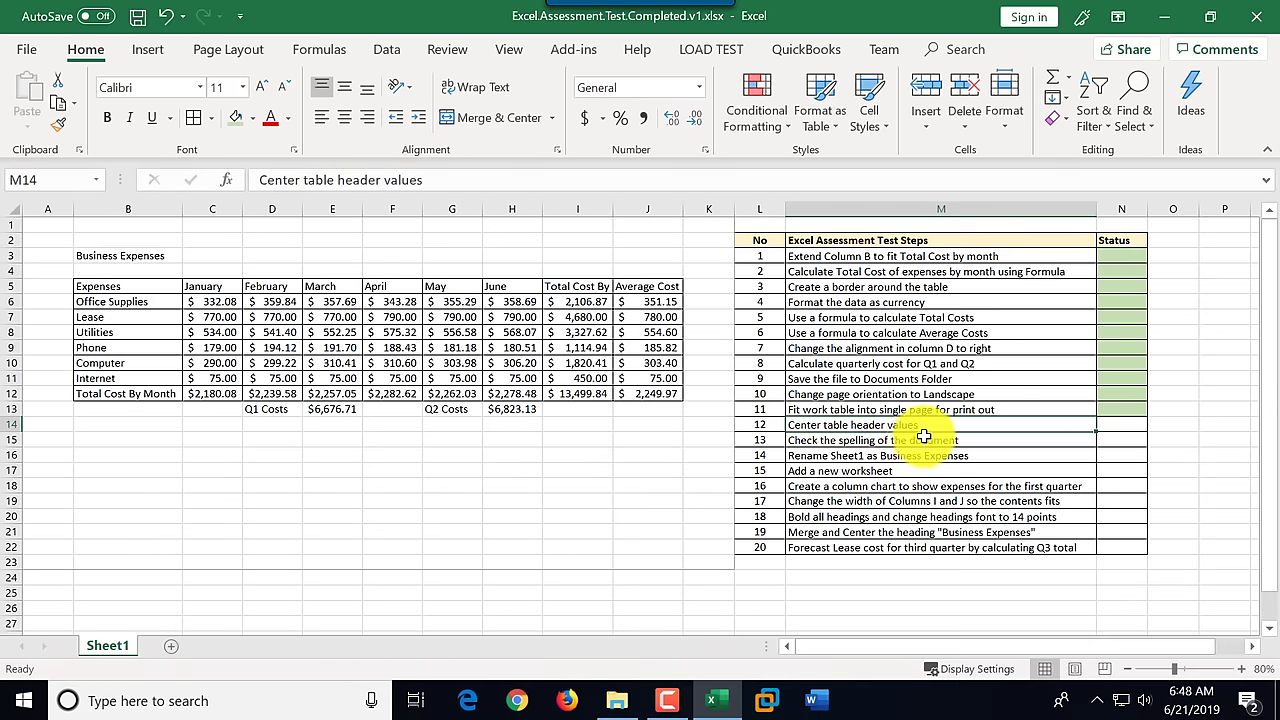
pyautogui.click(90, 287)
pyautogui.moveTo(90, 287); pyautogui.dragTo(641, 290)
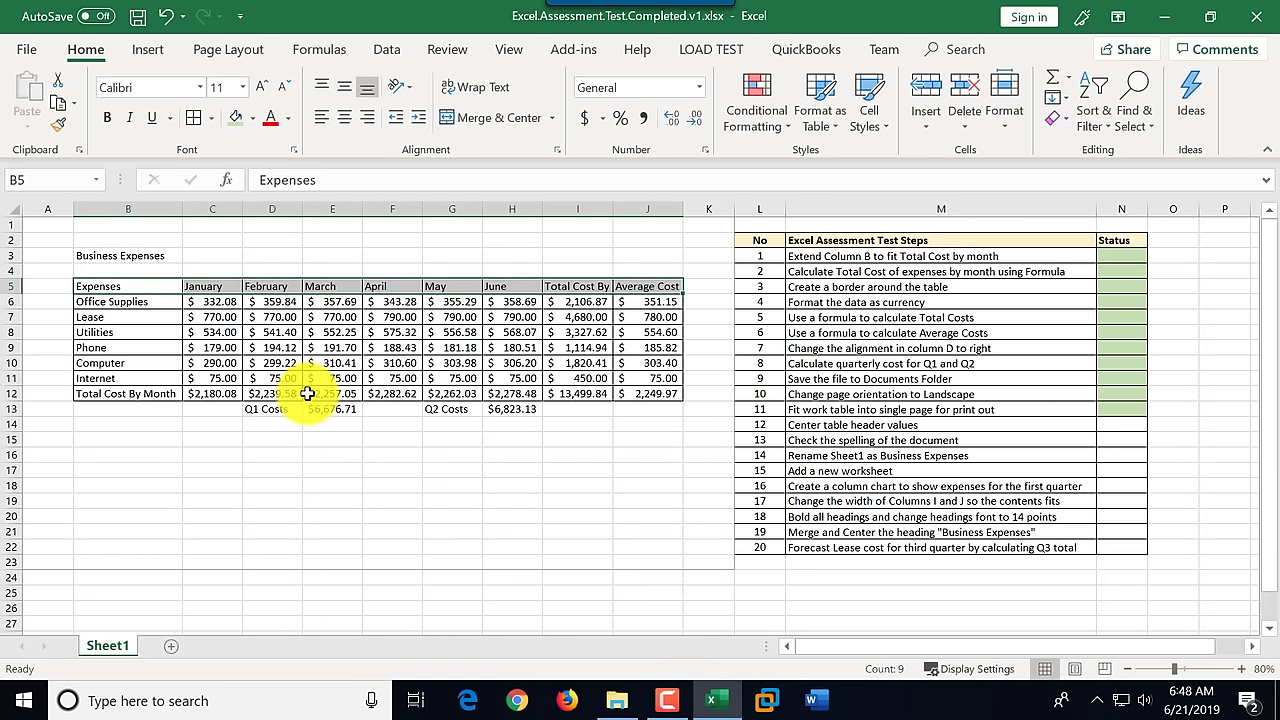
pyautogui.click(344, 118)
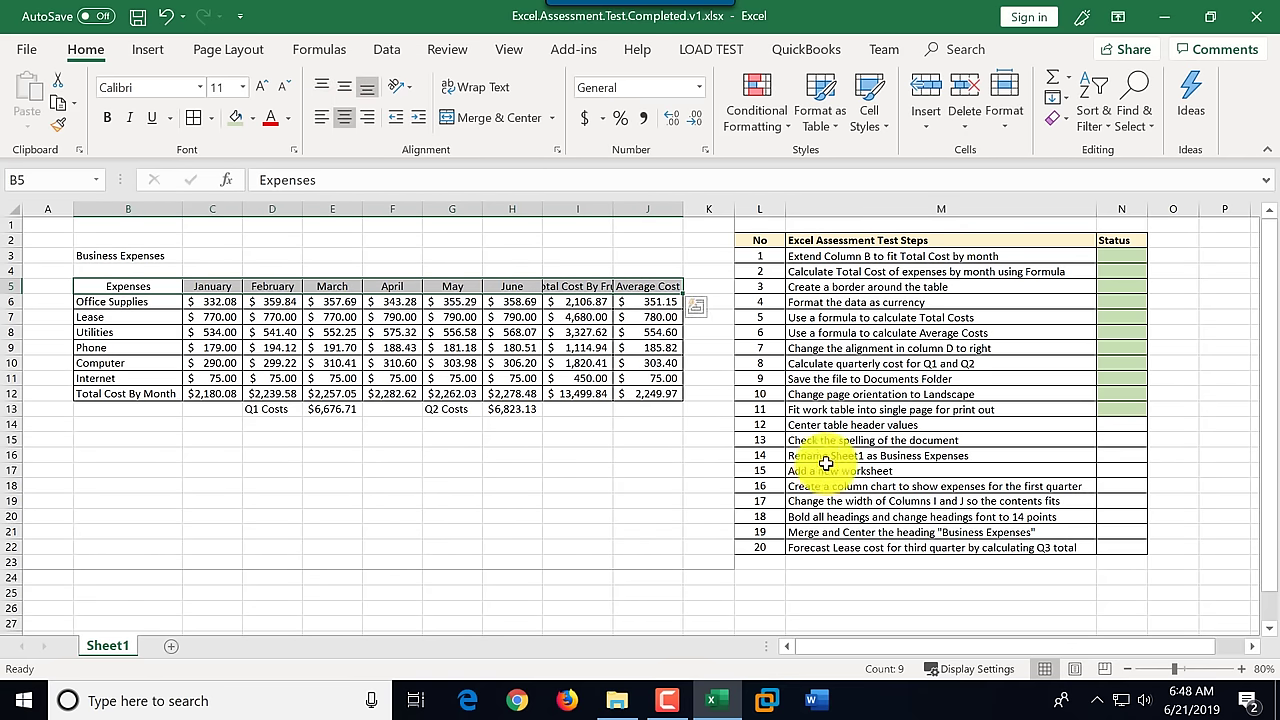
pyautogui.click(1125, 428)
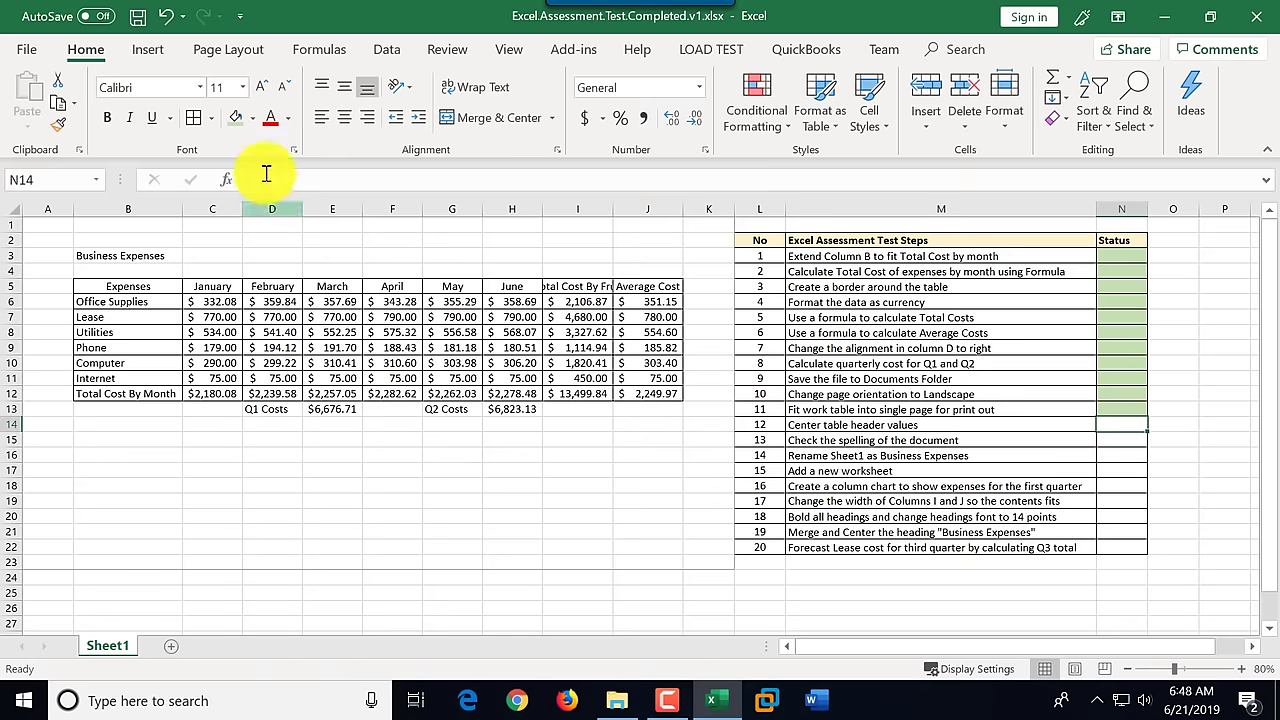
pyautogui.click(236, 117)
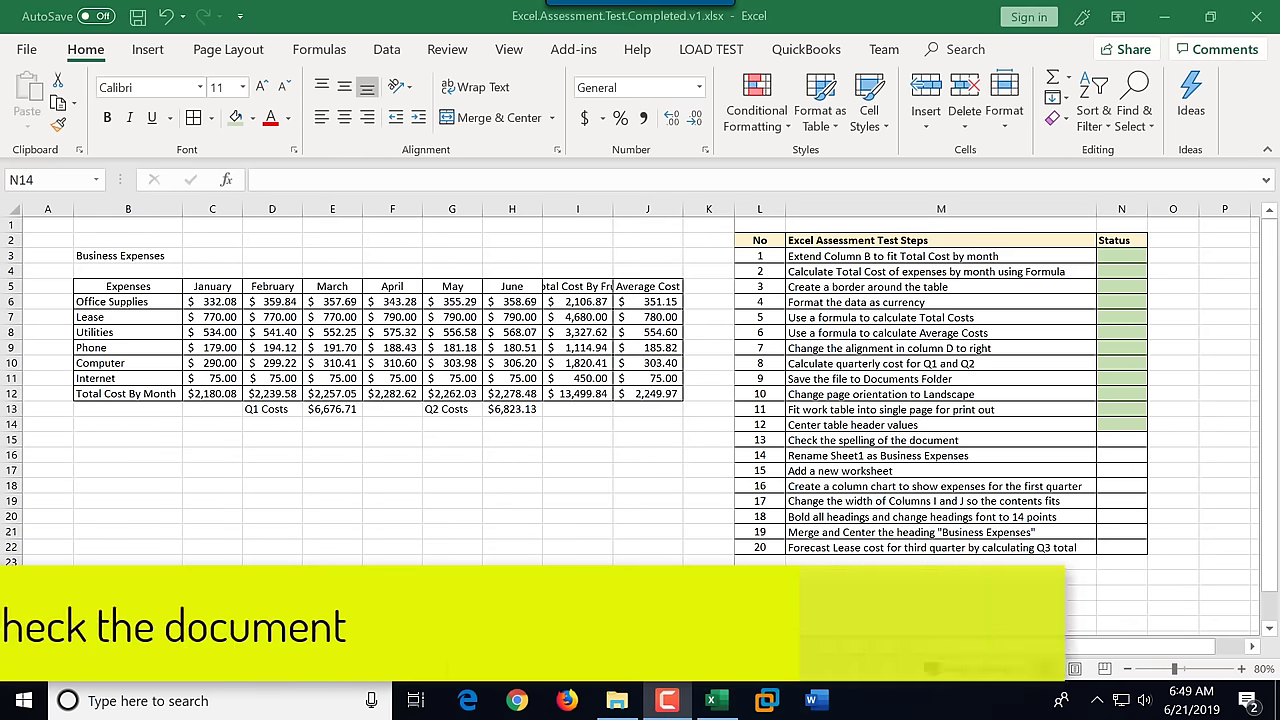
# Step: Run the spelling check on the sheet, continuing from its beginning until the whole sheet is checked
pyautogui.click(850, 440)
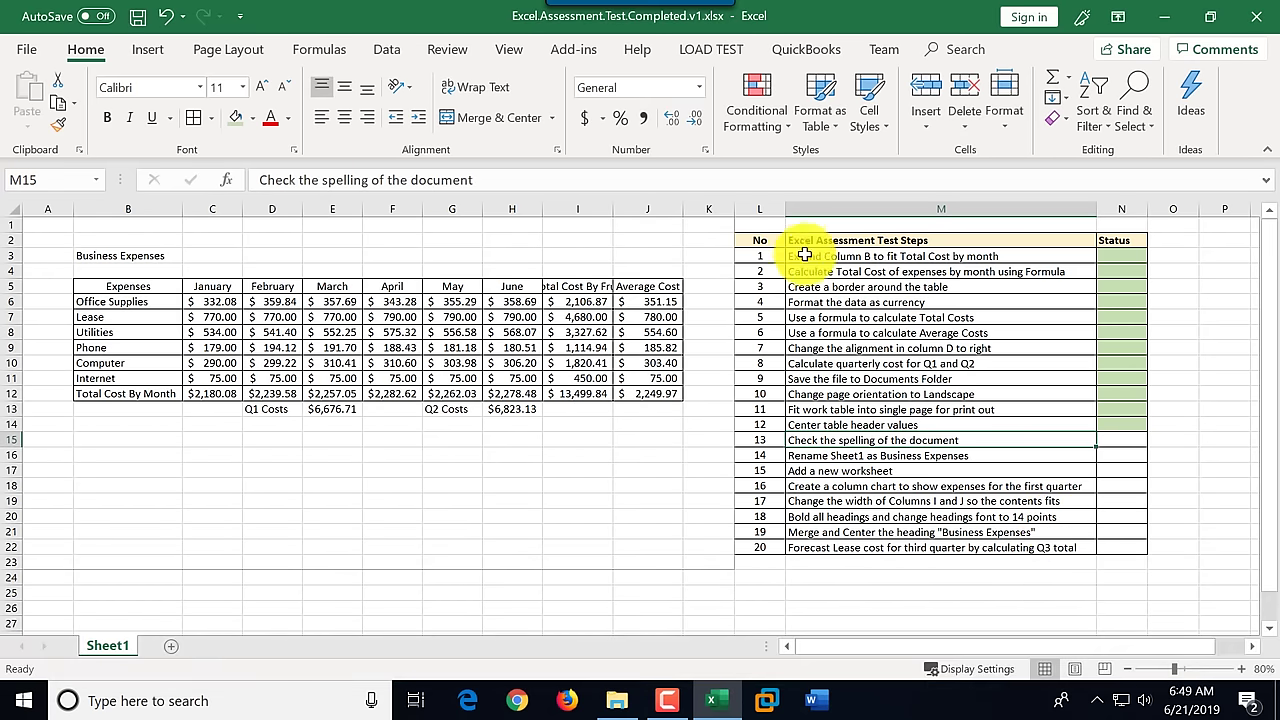
pyautogui.click(446, 52)
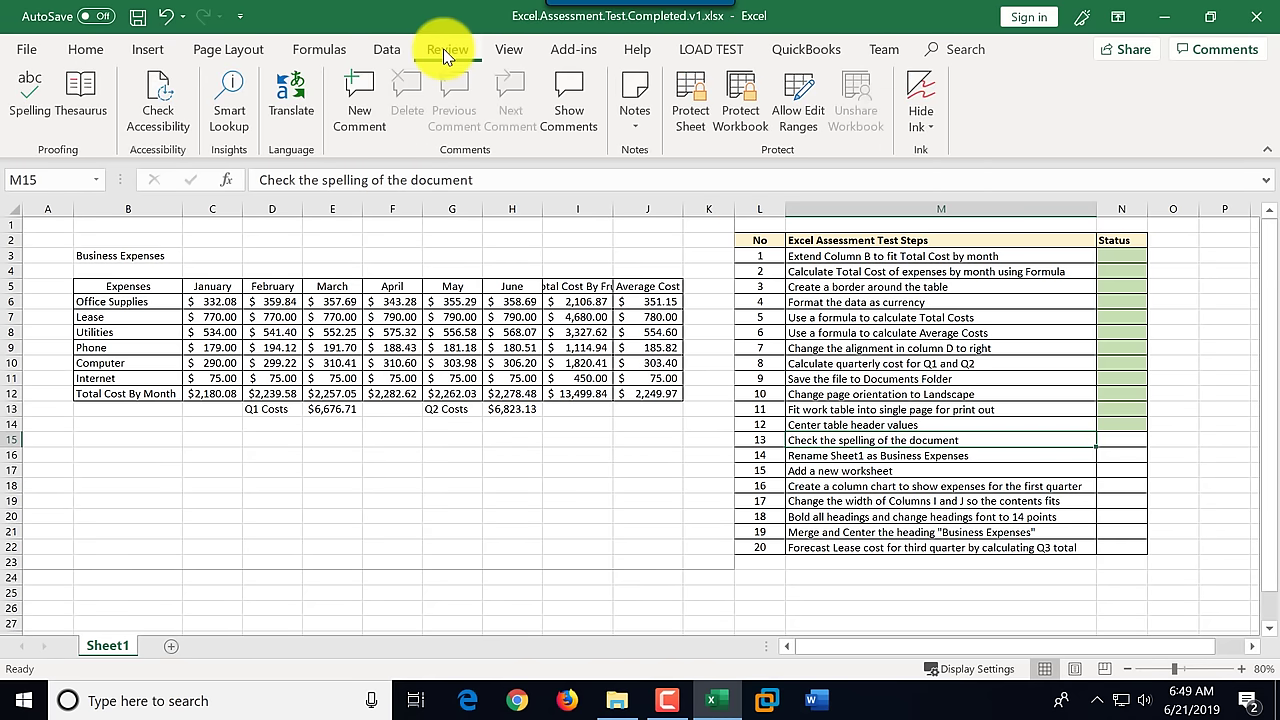
pyautogui.click(38, 118)
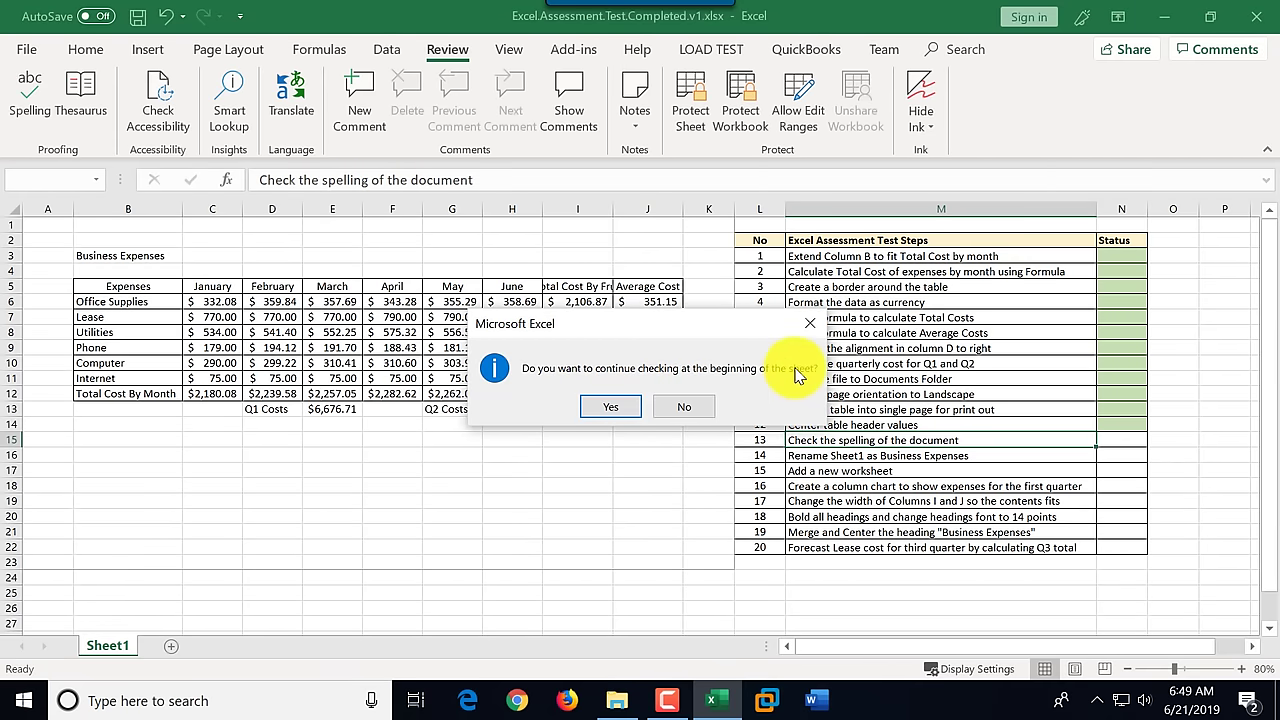
pyautogui.click(611, 410)
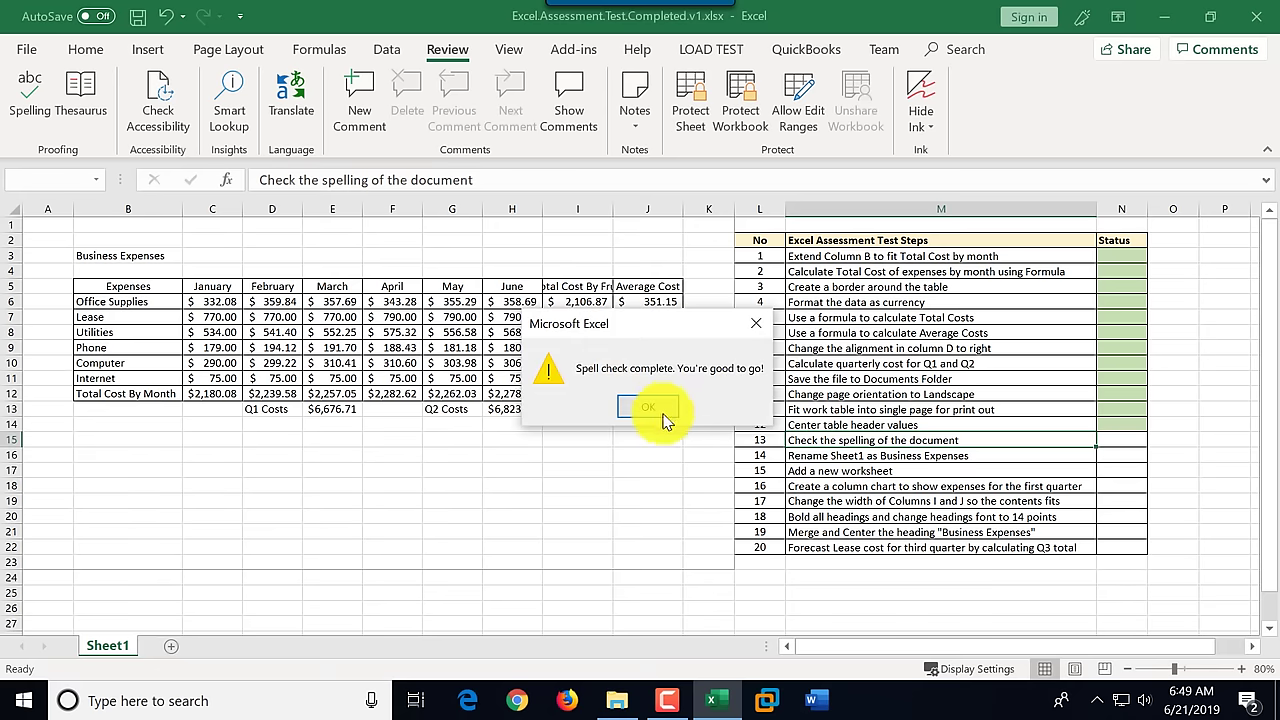
pyautogui.click(647, 408)
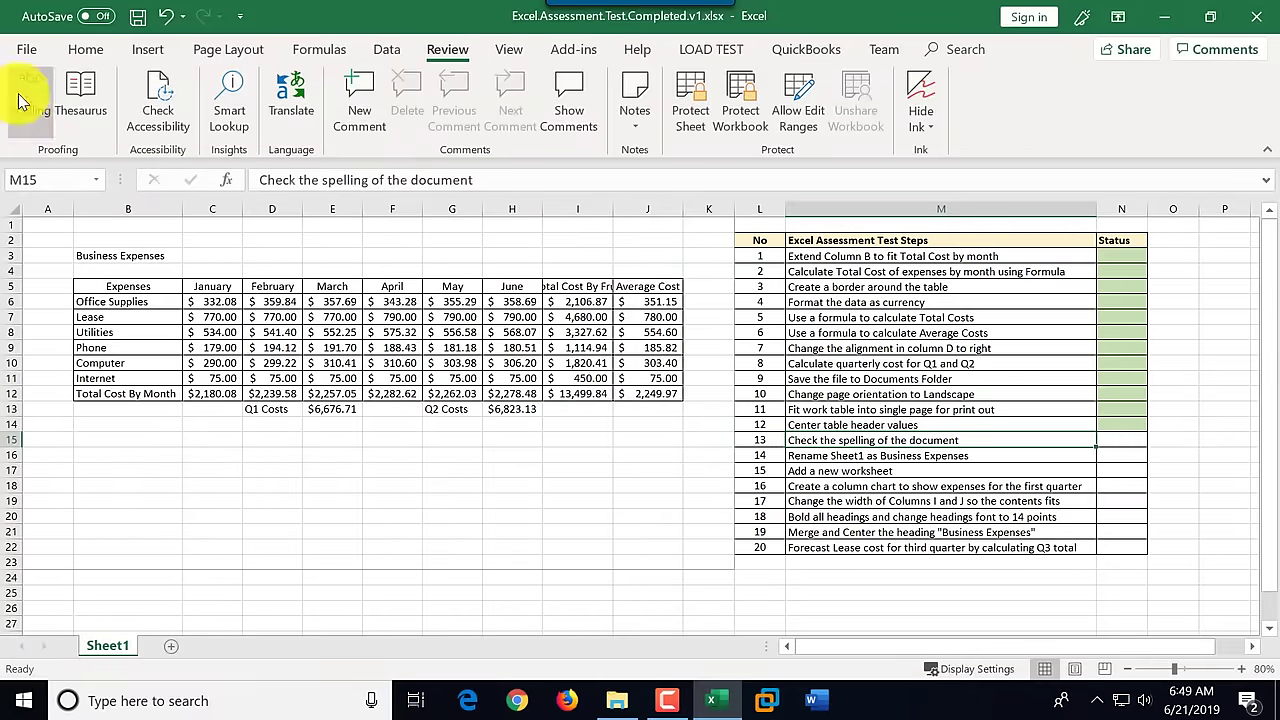
# Step: Run Spelling again by searching for the command, decline checking from the sheet's beginning, and fill status cell N15 with light green
pyautogui.click(85, 49)
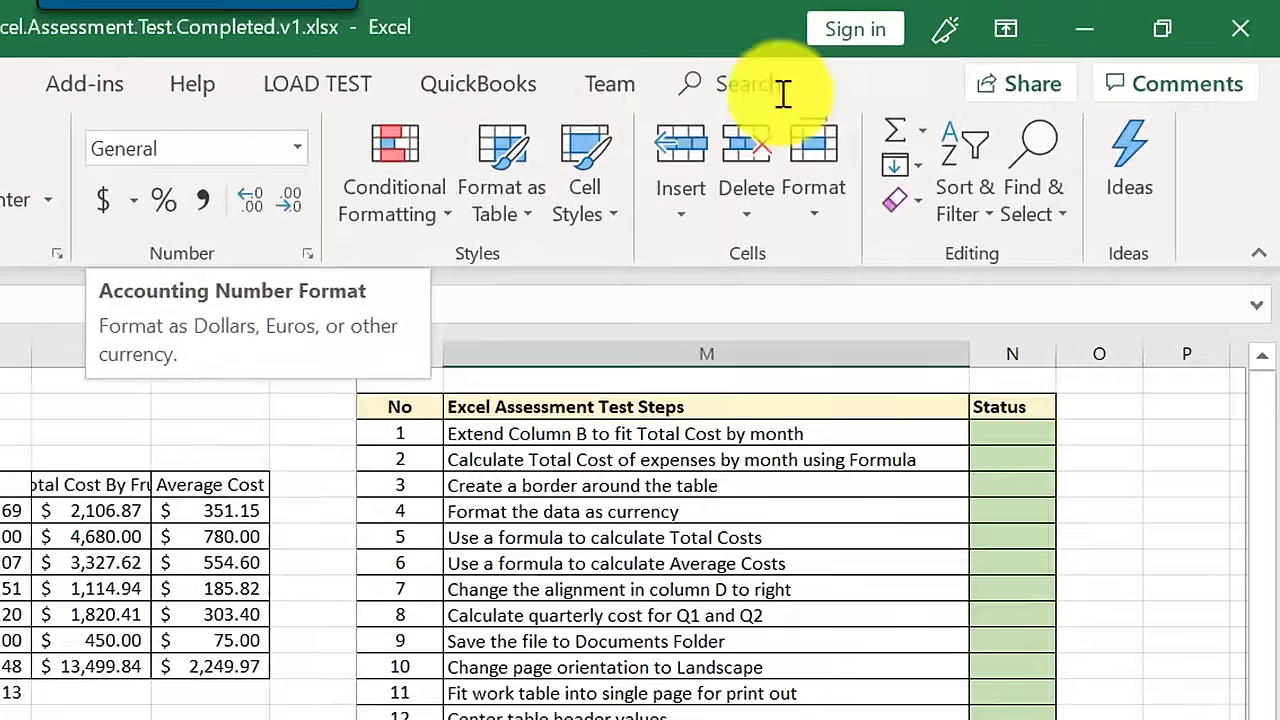
pyautogui.click(945, 62)
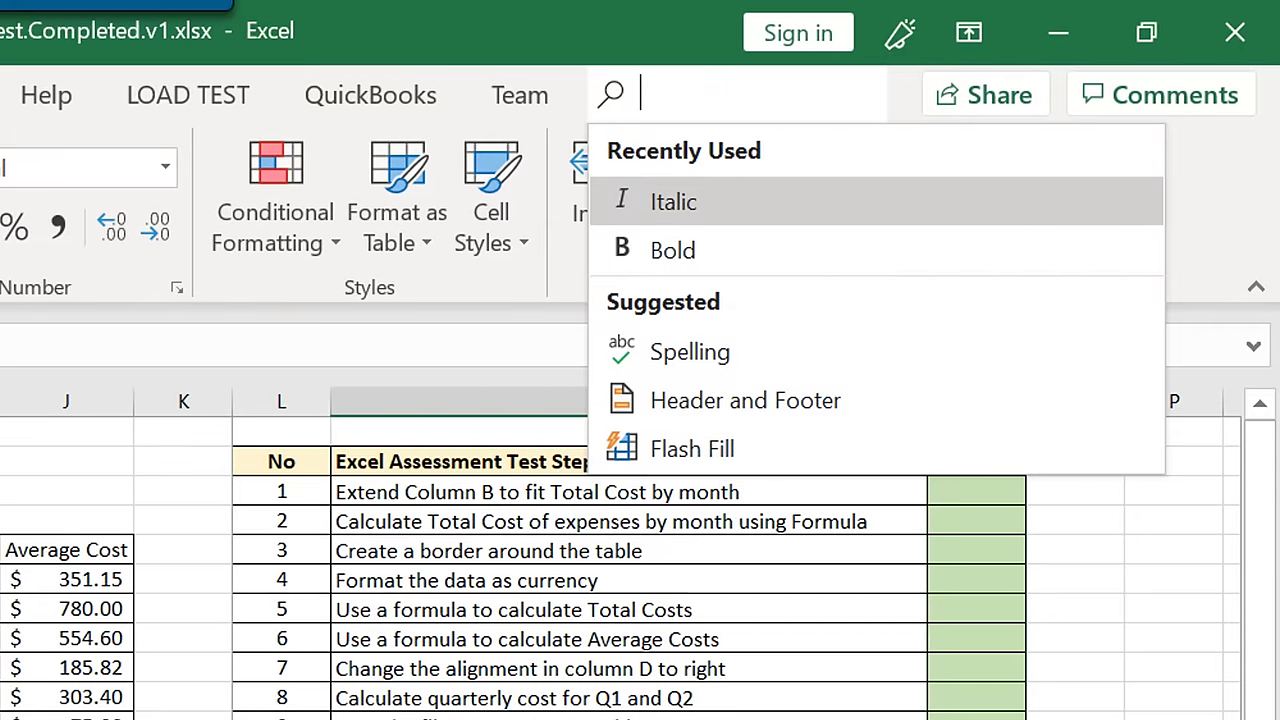
pyautogui.write('spelli')
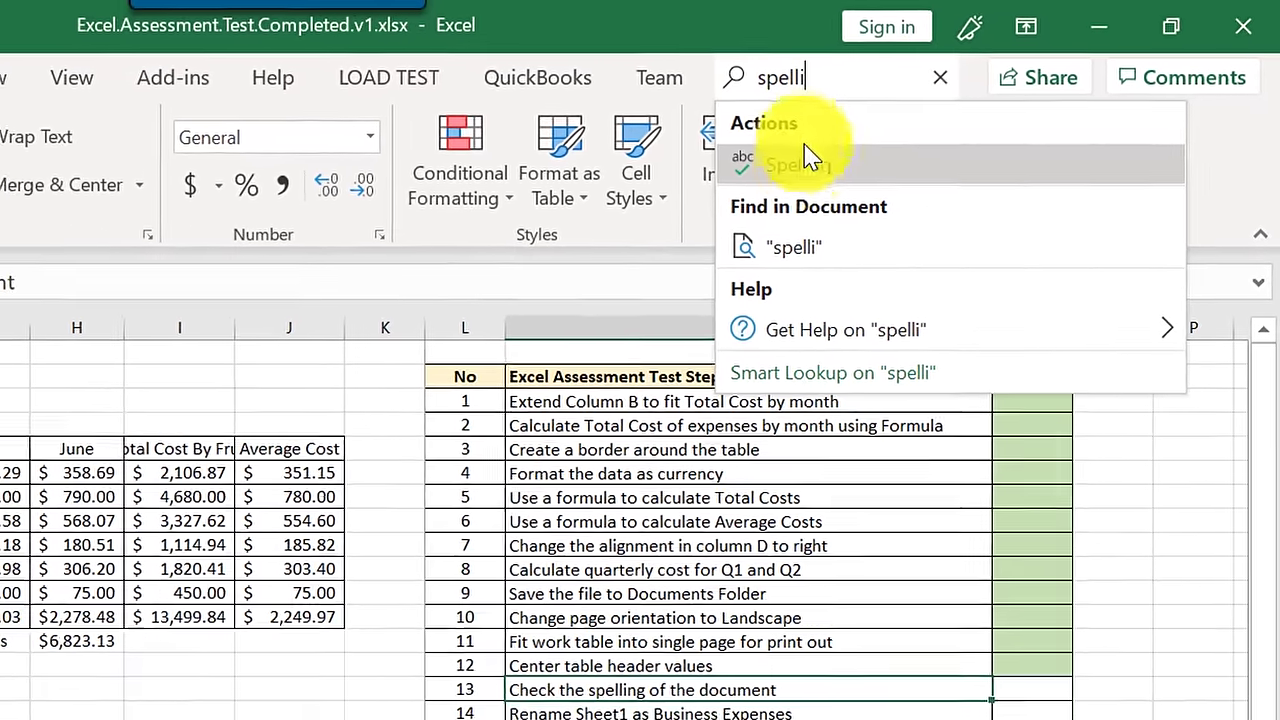
pyautogui.click(697, 199)
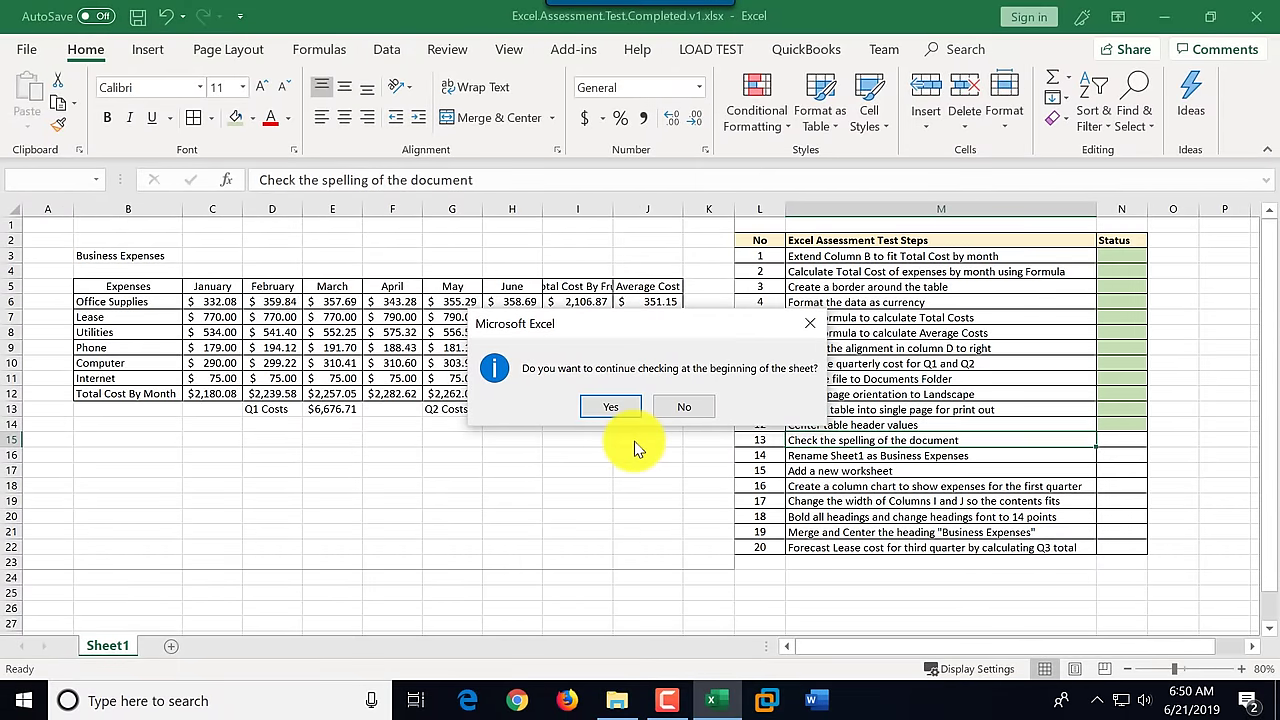
pyautogui.click(696, 408)
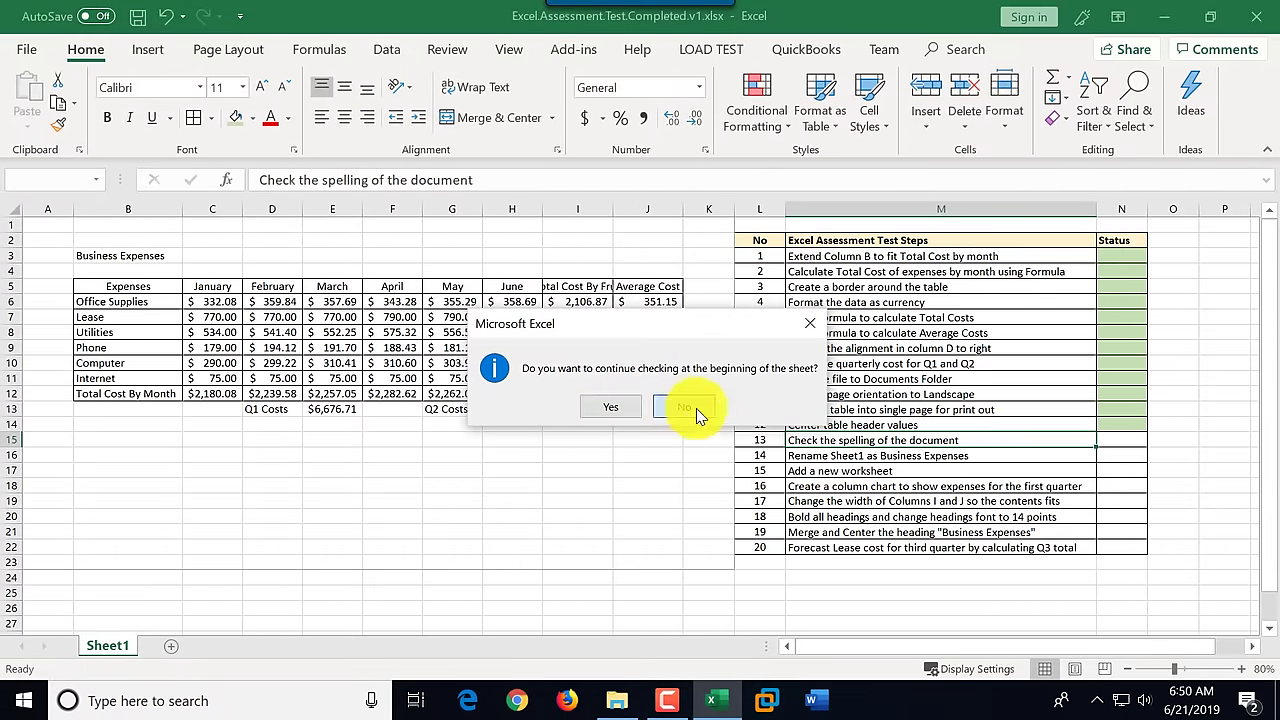
pyautogui.click(1127, 443)
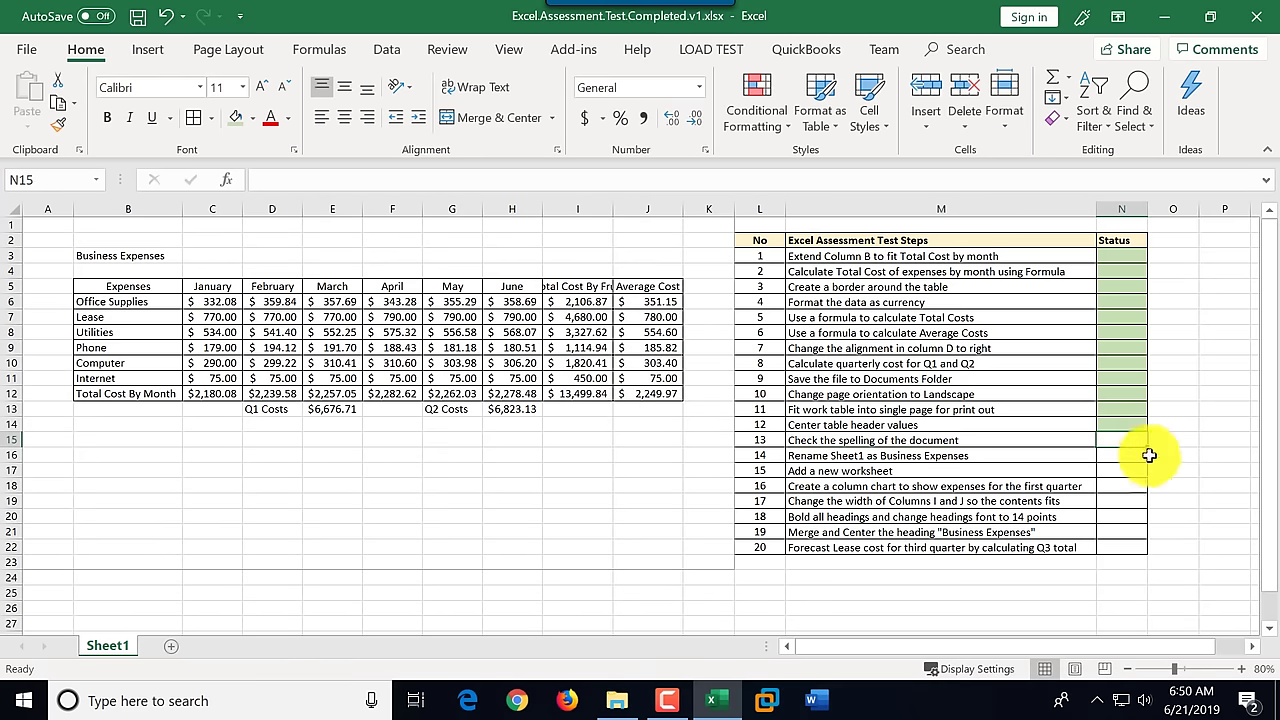
pyautogui.click(236, 117)
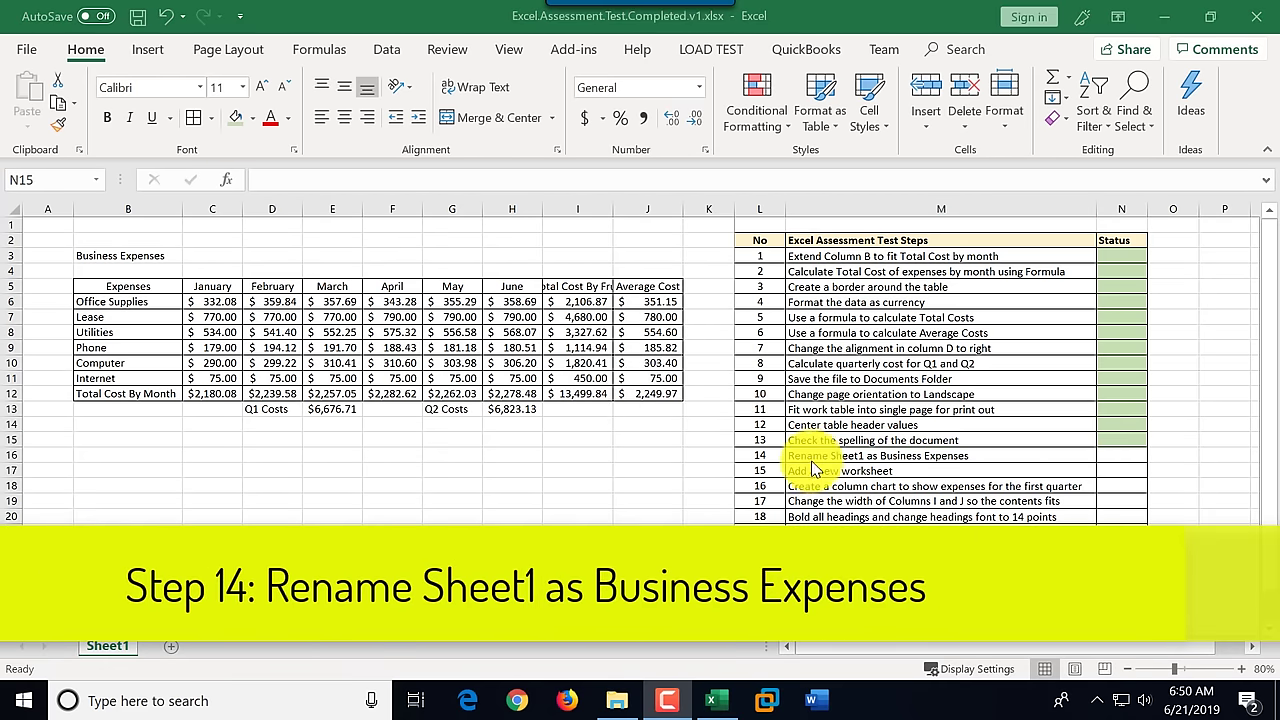
# Step: Rename the Sheet1 worksheet as "Business Expense"
pyautogui.click(856, 456)
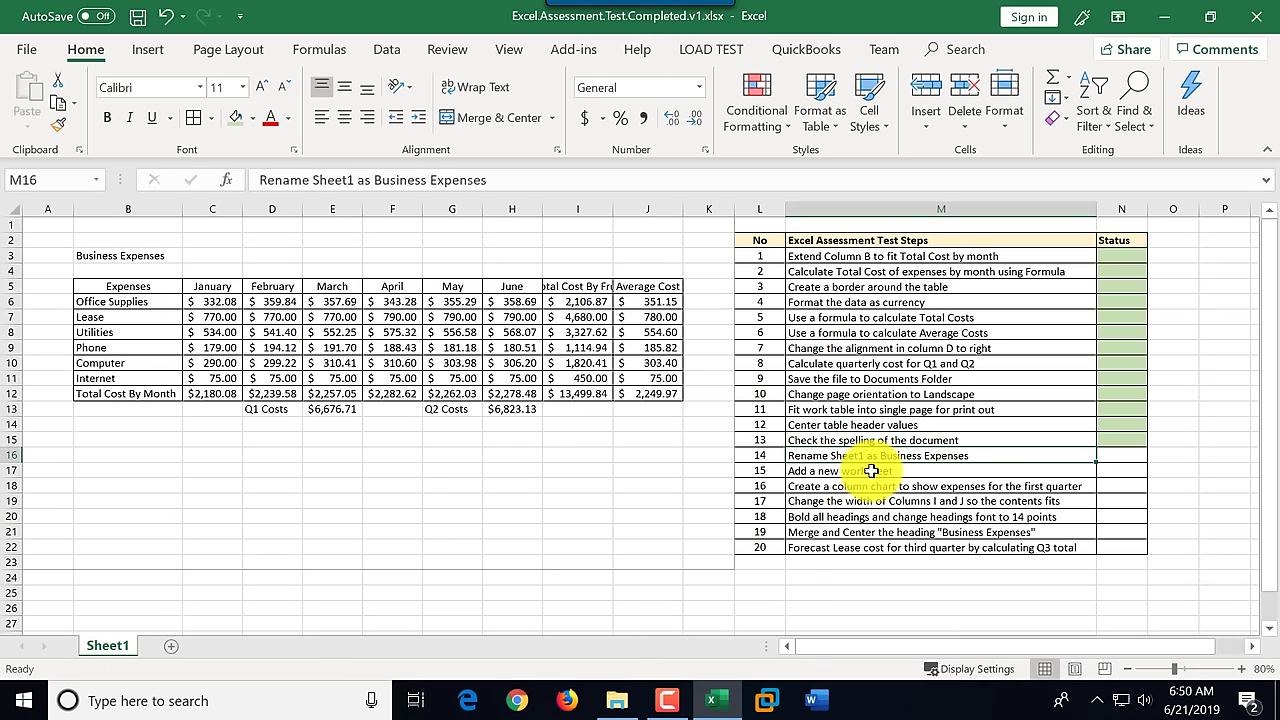
pyautogui.rightClick(118, 653)
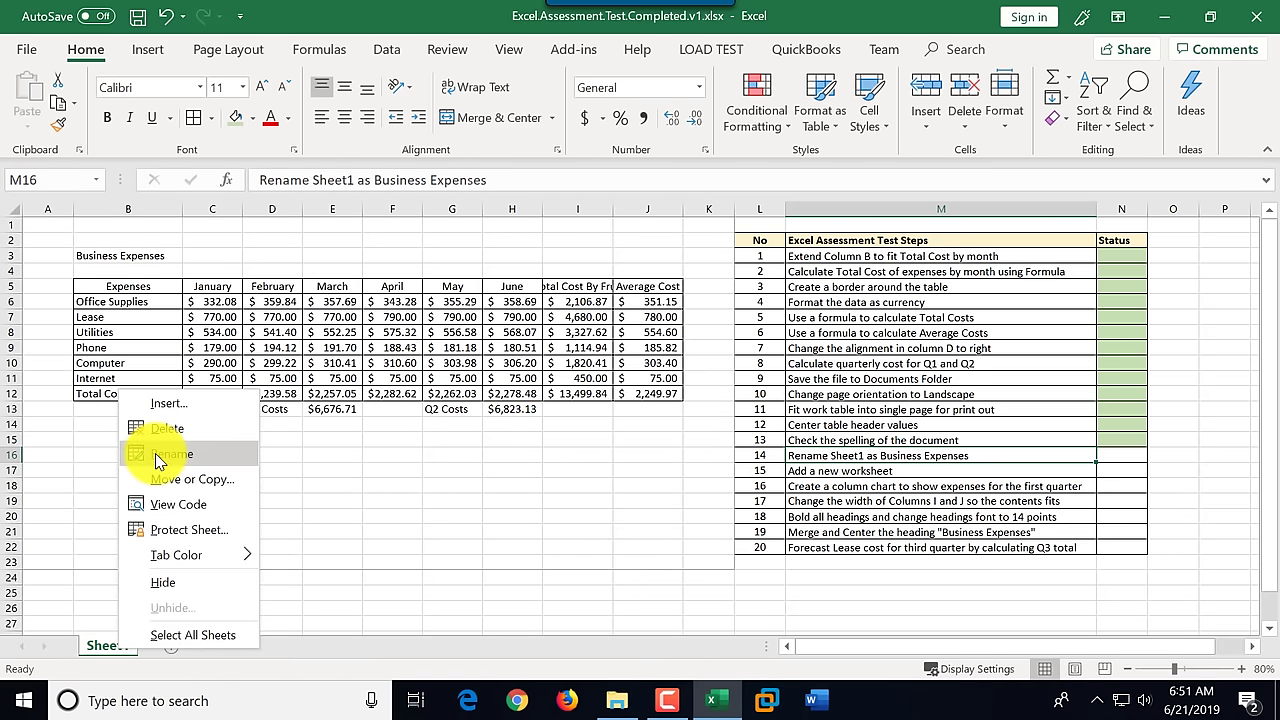
pyautogui.click(106, 648)
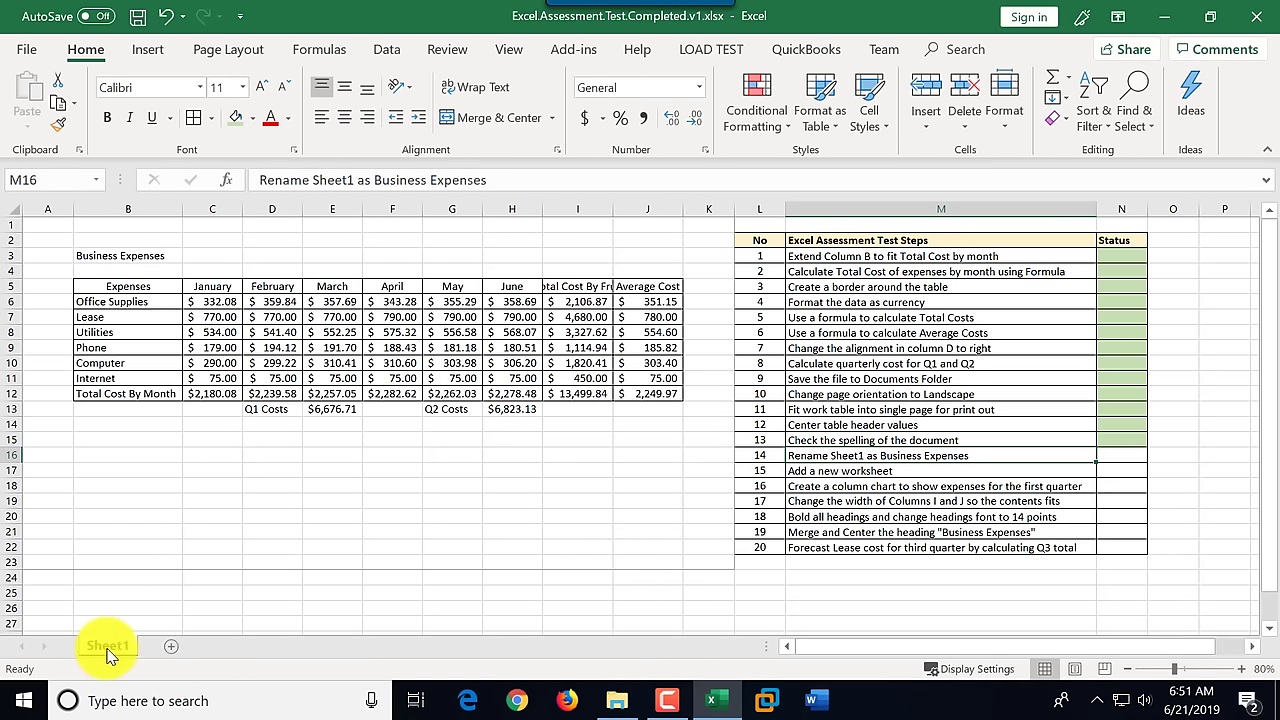
pyautogui.doubleClick(108, 647)
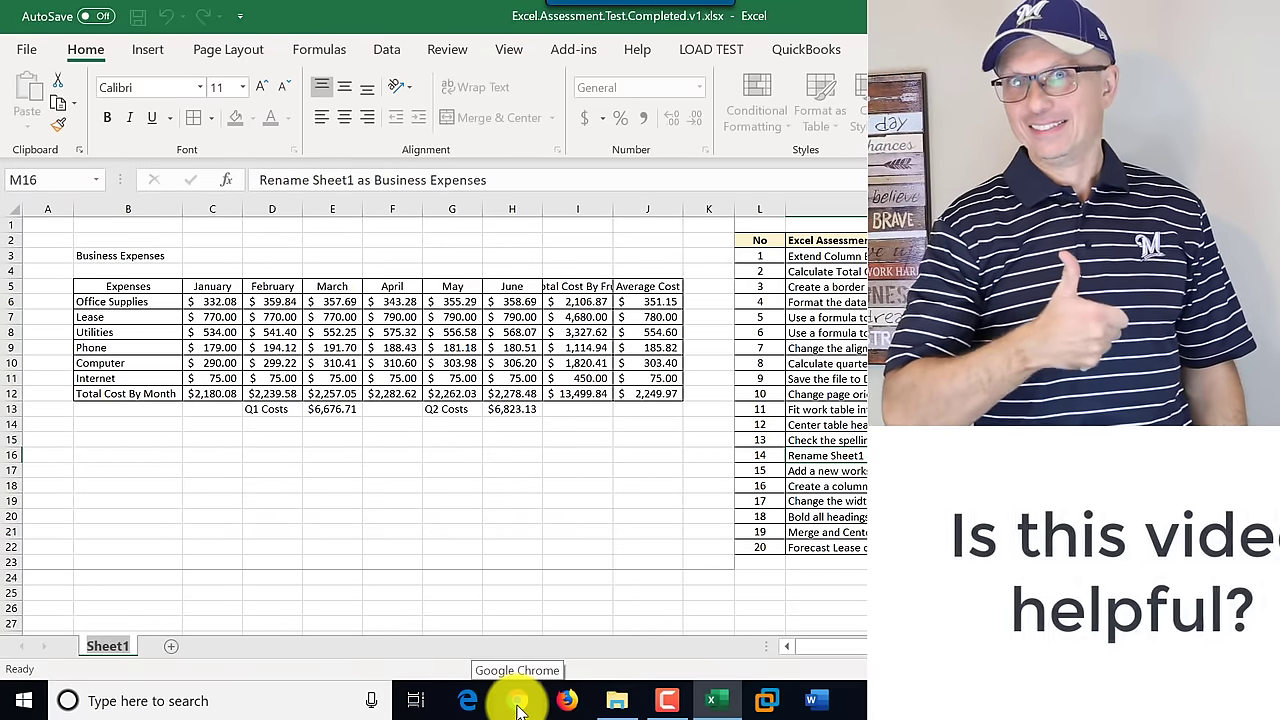
pyautogui.write('Bu')
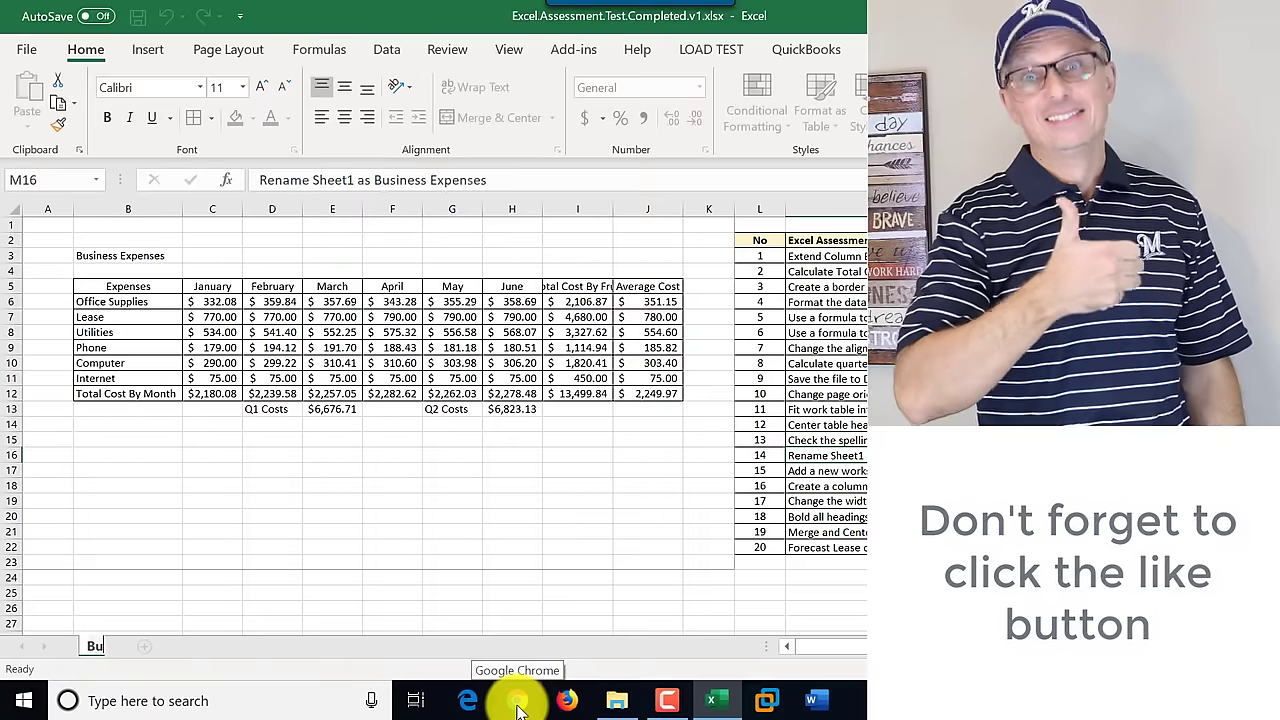
pyautogui.write('siness Expense')
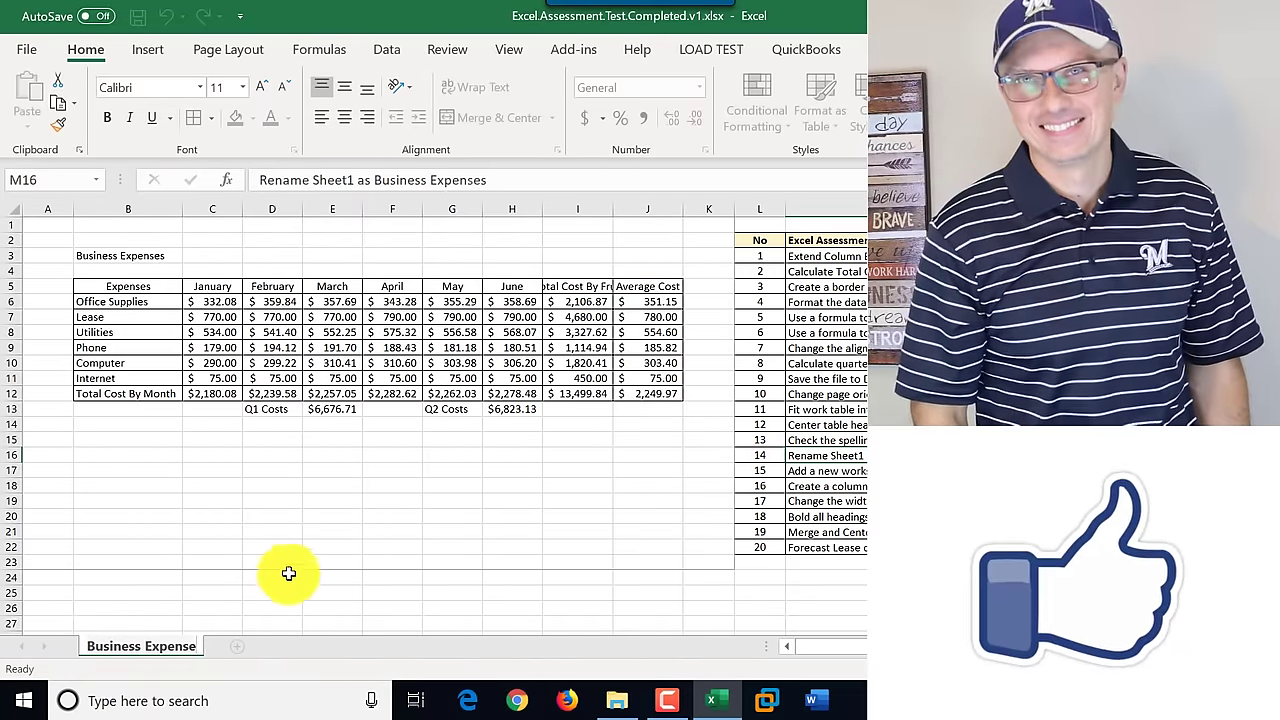
pyautogui.click(268, 545)
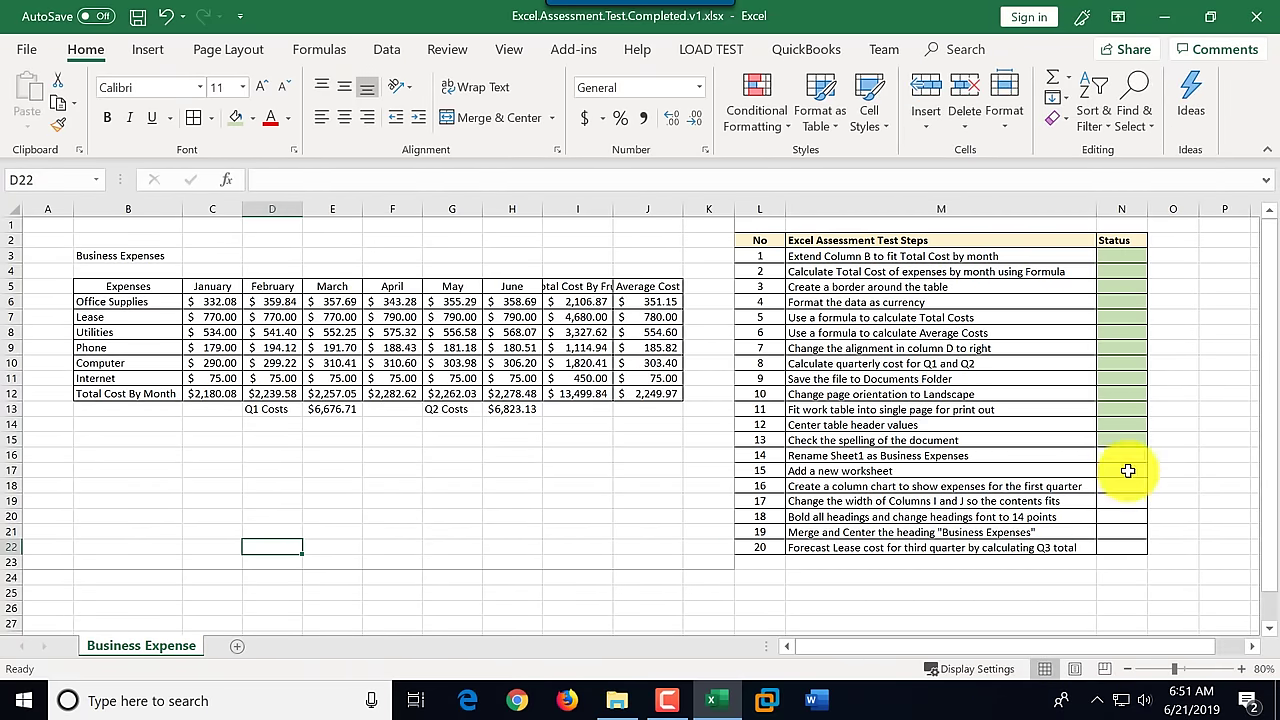
# Step: Fill status cell N16 with light green
pyautogui.click(1123, 461)
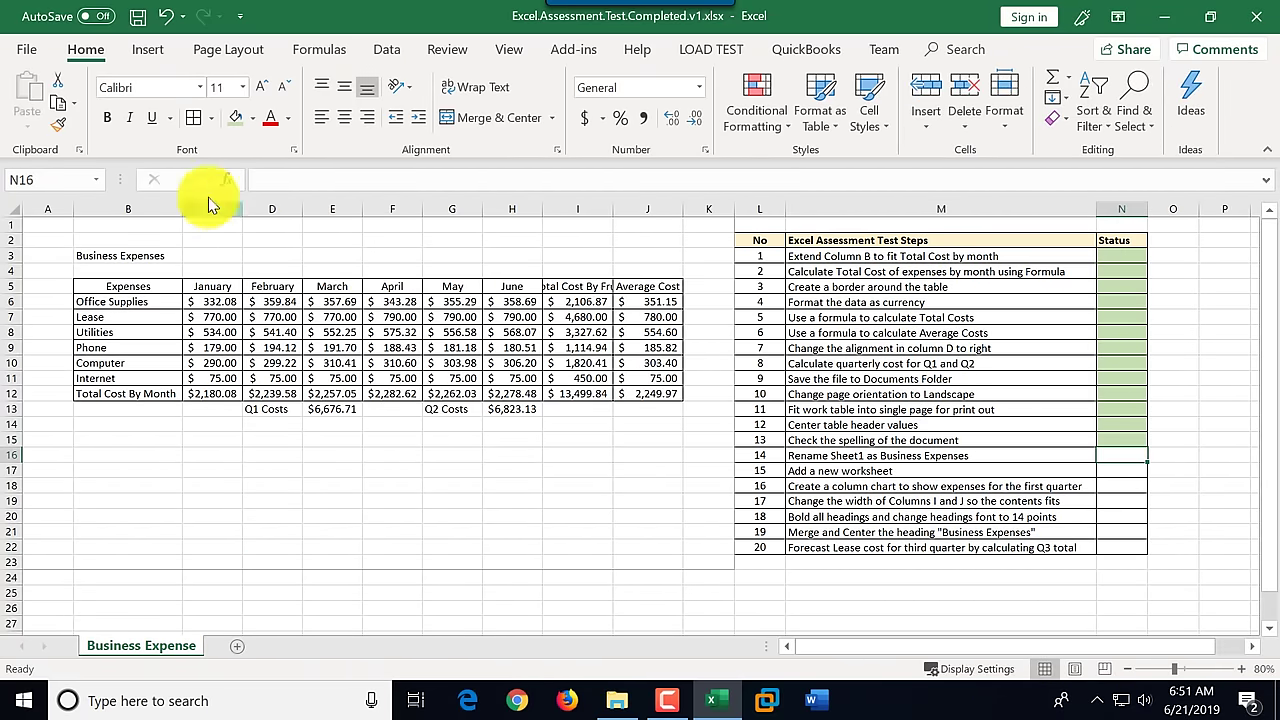
pyautogui.click(236, 117)
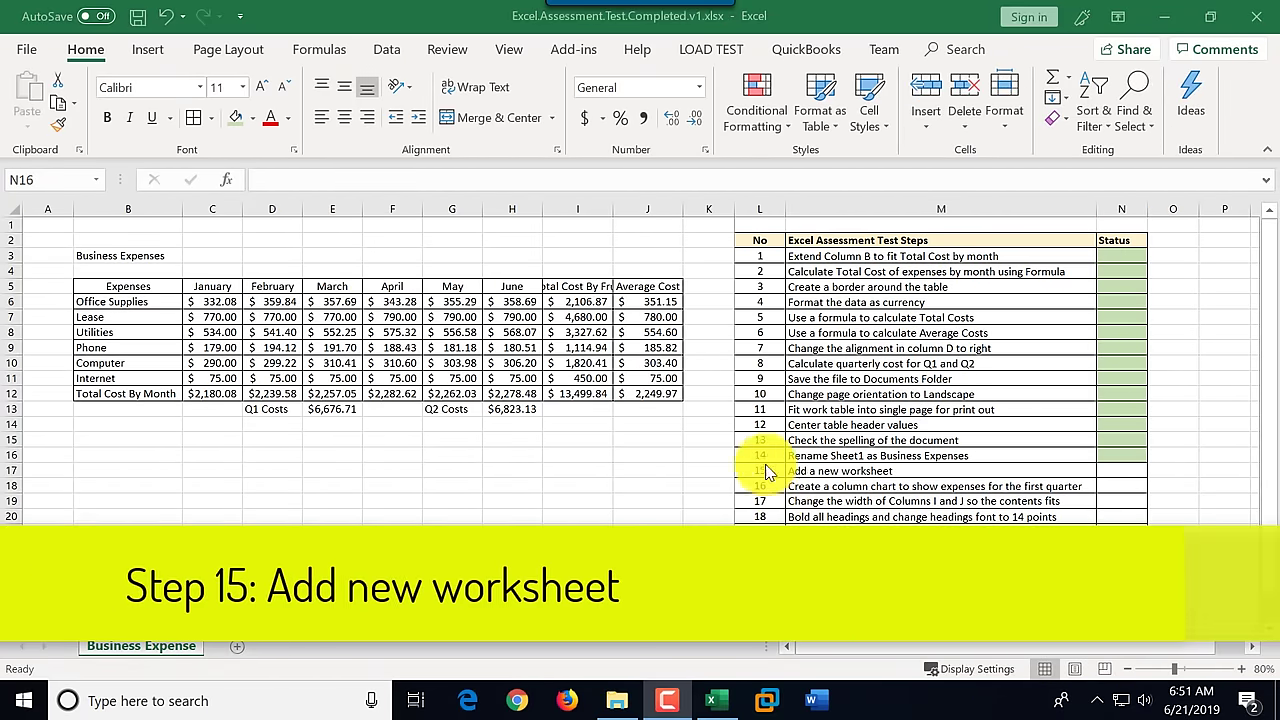
# Step: Add a new worksheet, then return to the Business Expense sheet and fill status cell N17 with light green
pyautogui.click(862, 471)
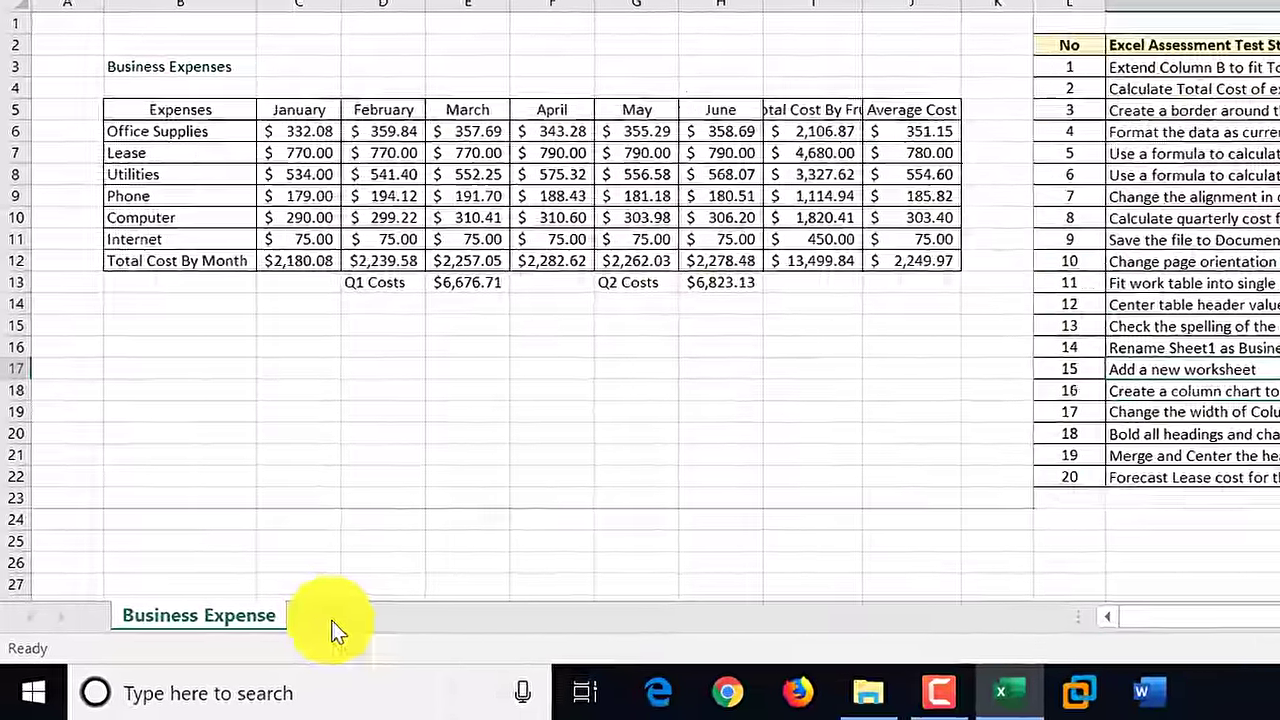
pyautogui.click(325, 618)
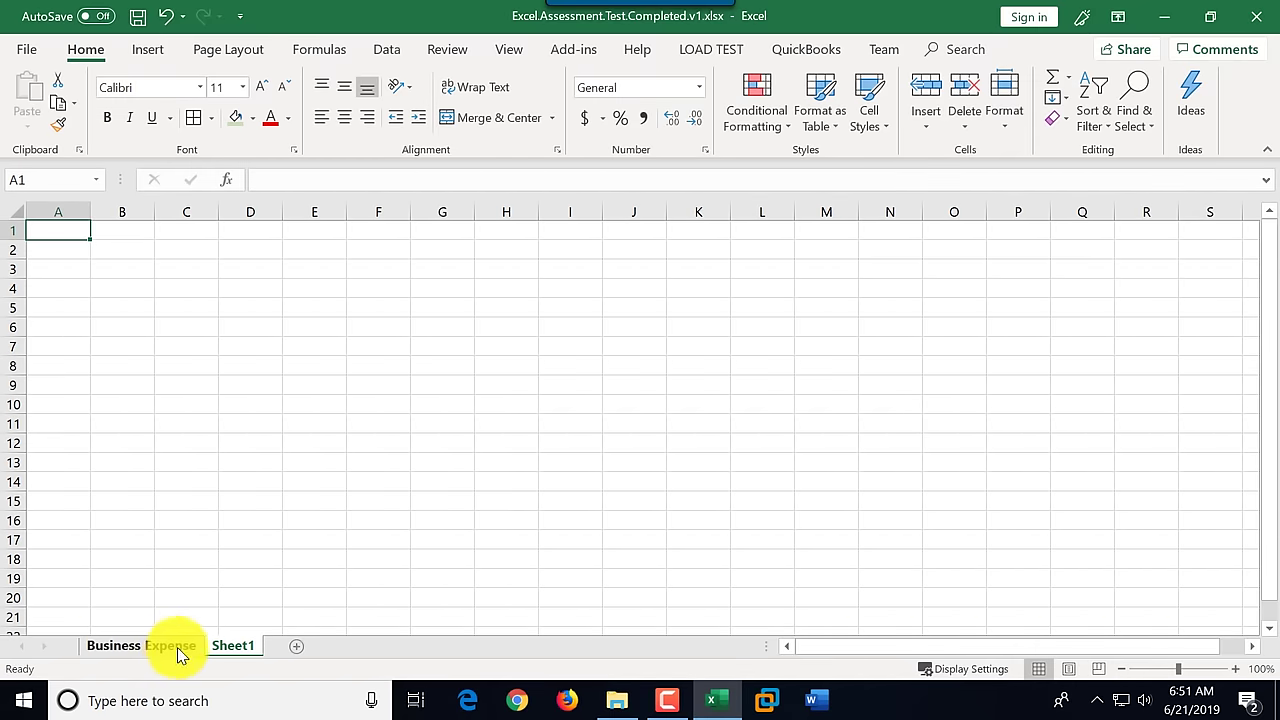
pyautogui.click(172, 647)
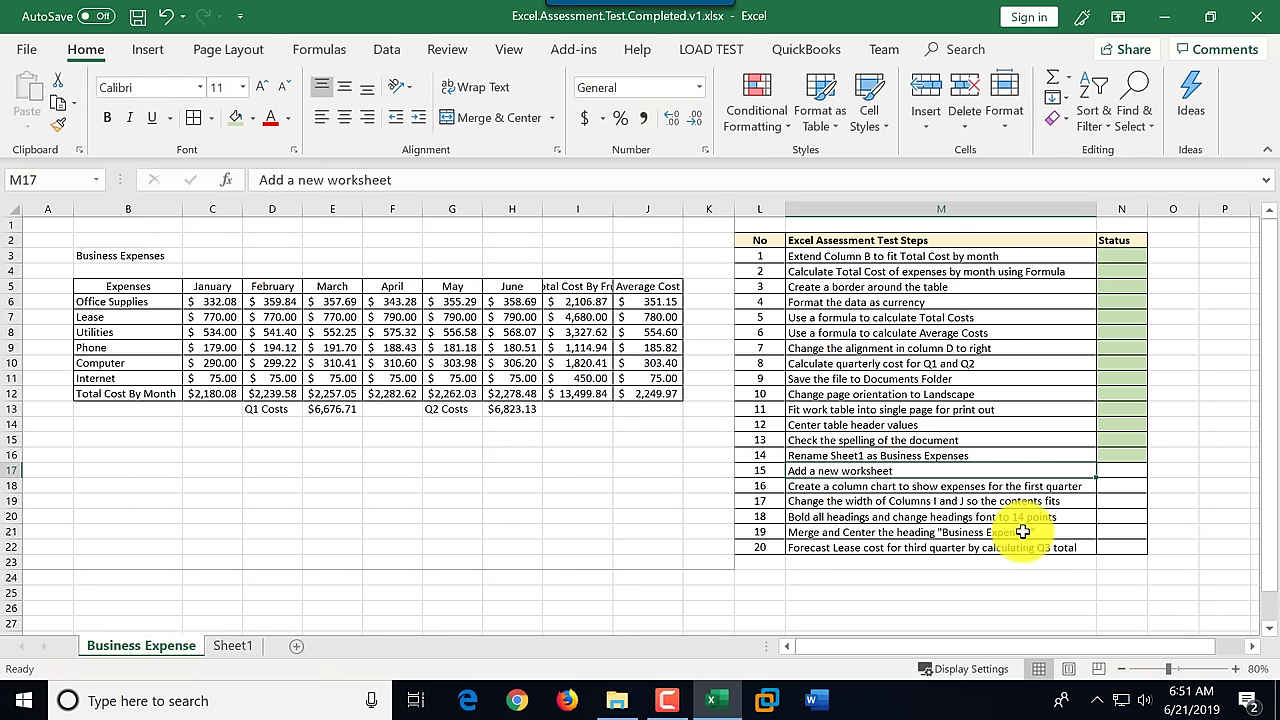
pyautogui.click(1116, 469)
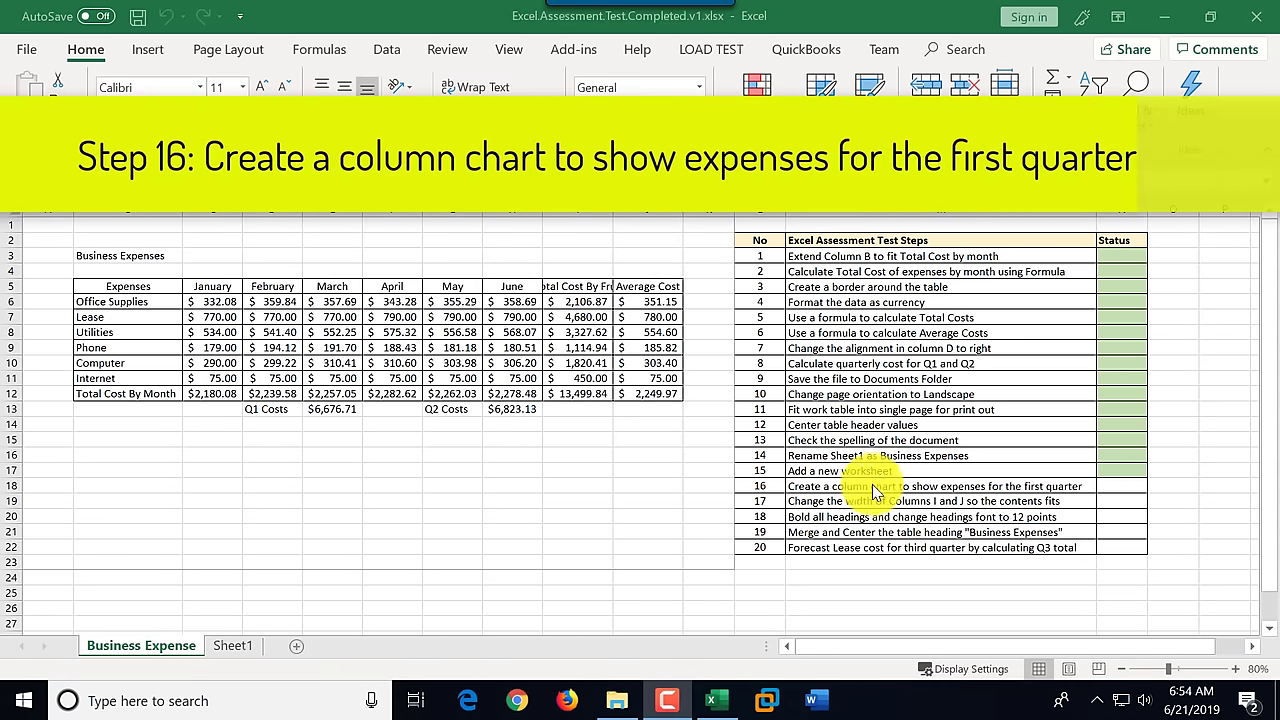
# Step: Insert a 2-D clustered column chart of the first-quarter expenses from B5:E12
pyautogui.click(870, 487)
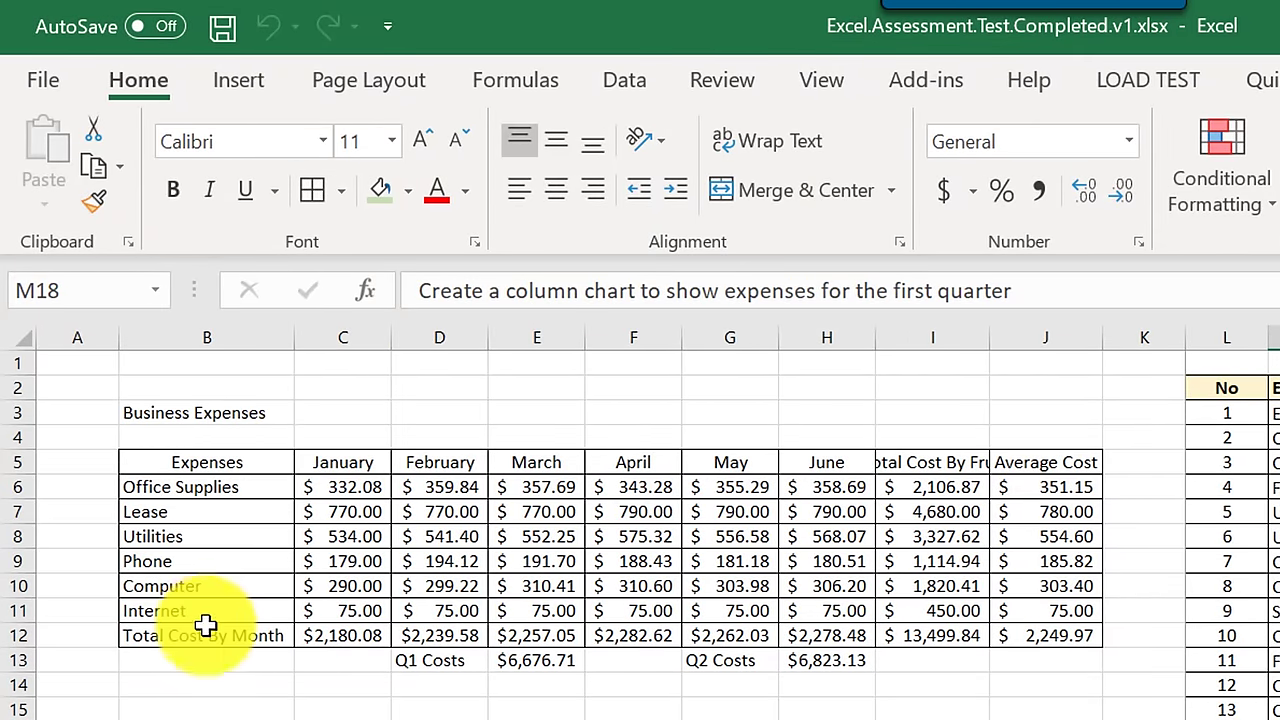
pyautogui.moveTo(234, 467); pyautogui.dragTo(556, 637)
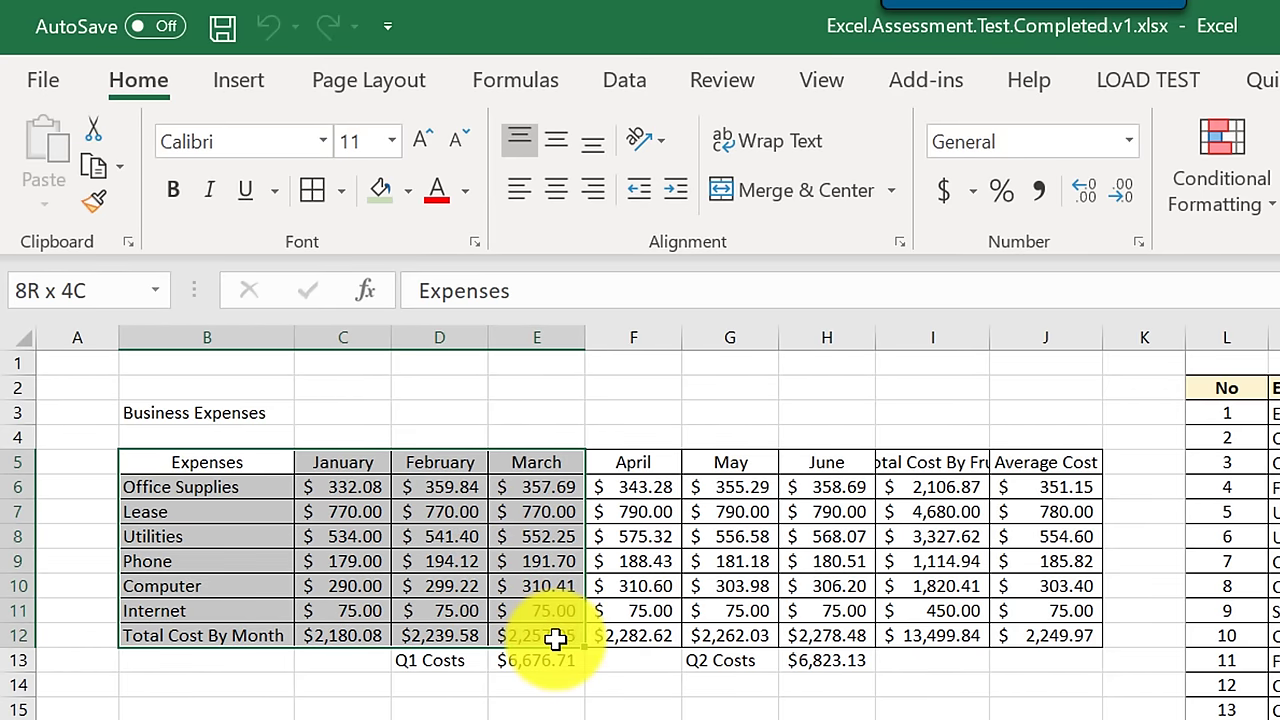
pyautogui.moveTo(556, 637); pyautogui.dragTo(556, 637)
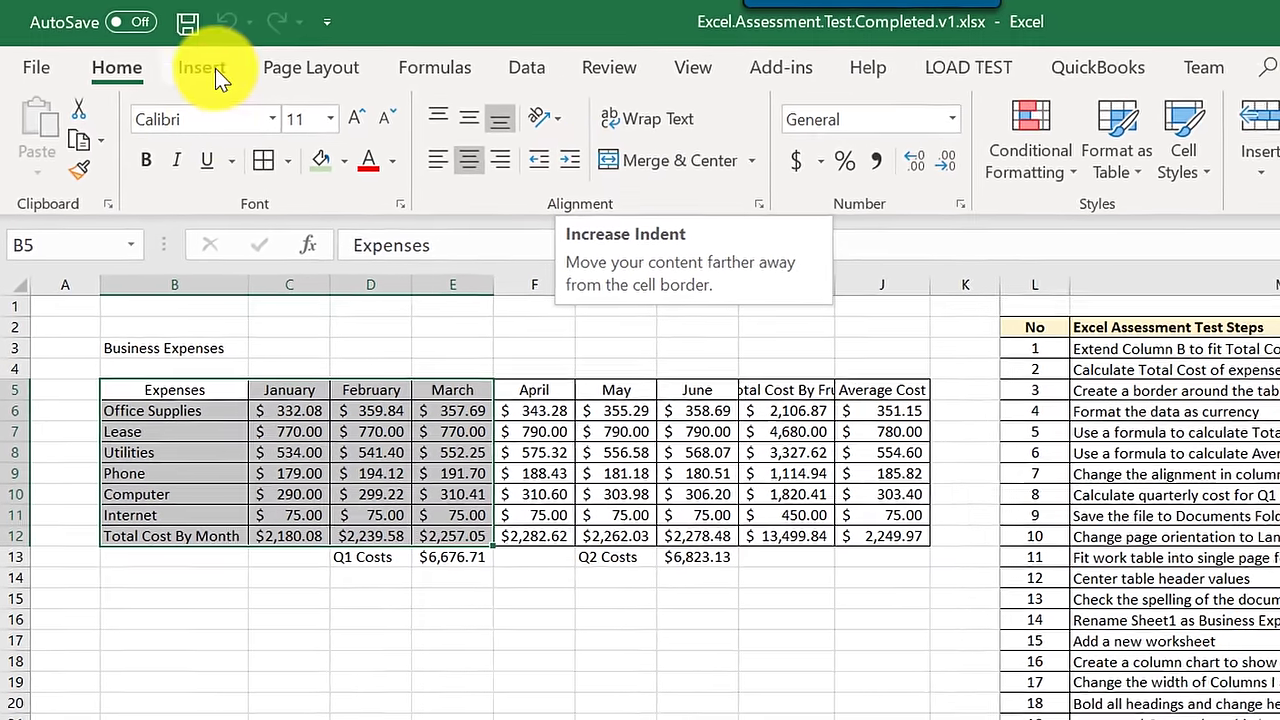
pyautogui.click(216, 72)
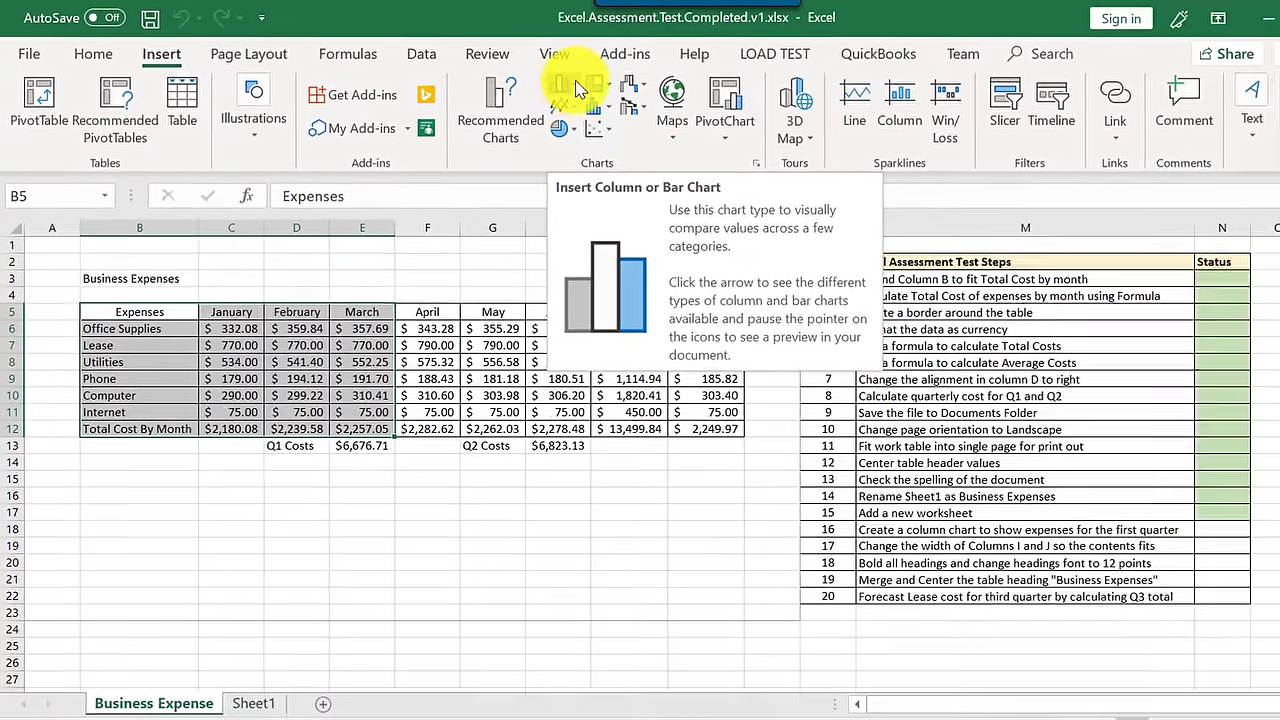
pyautogui.click(600, 95)
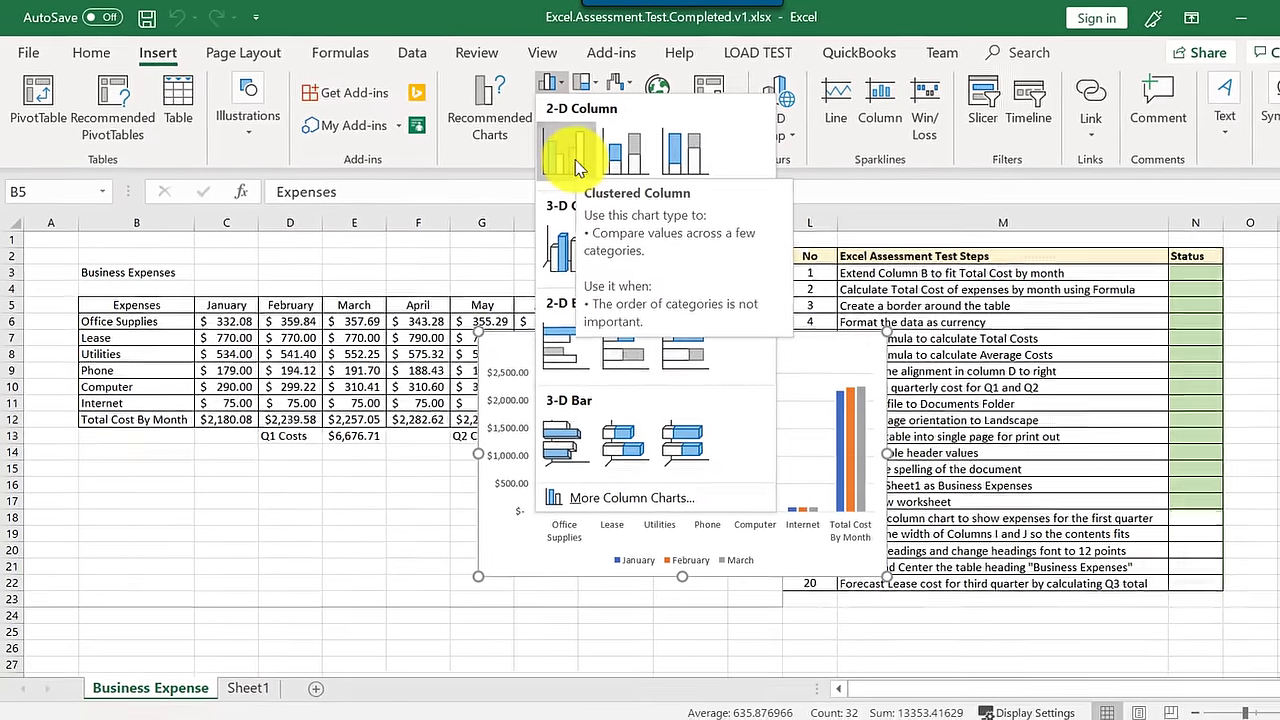
pyautogui.click(578, 162)
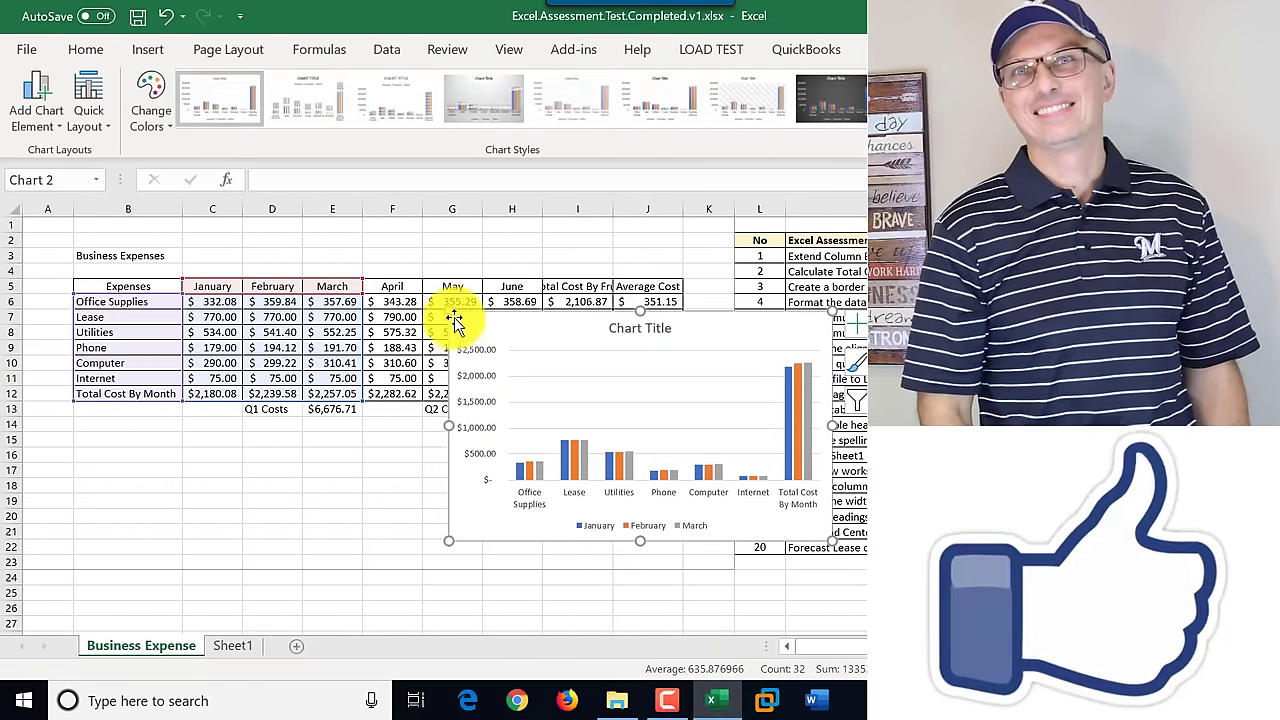
# Step: Shrink the chart, place it below the table starting in column D, and fill status cell N18 with light green
pyautogui.moveTo(480, 326); pyautogui.dragTo(456, 441)
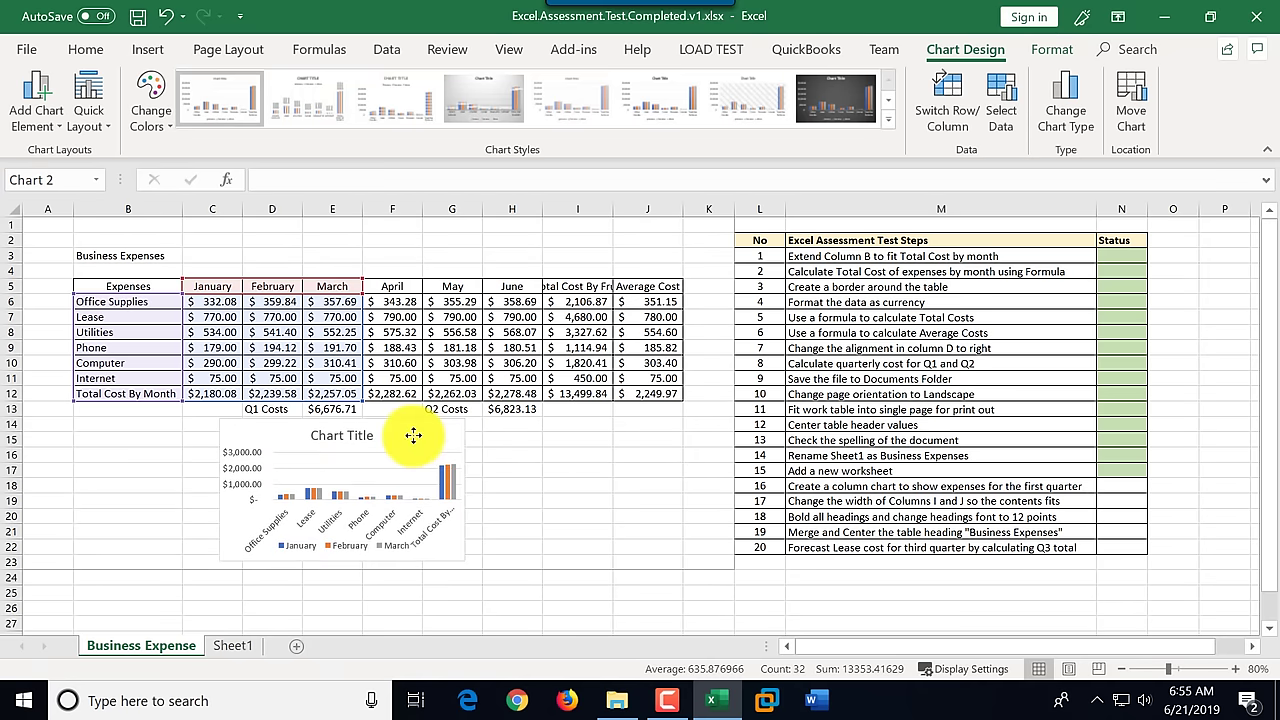
pyautogui.moveTo(437, 438); pyautogui.dragTo(443, 437)
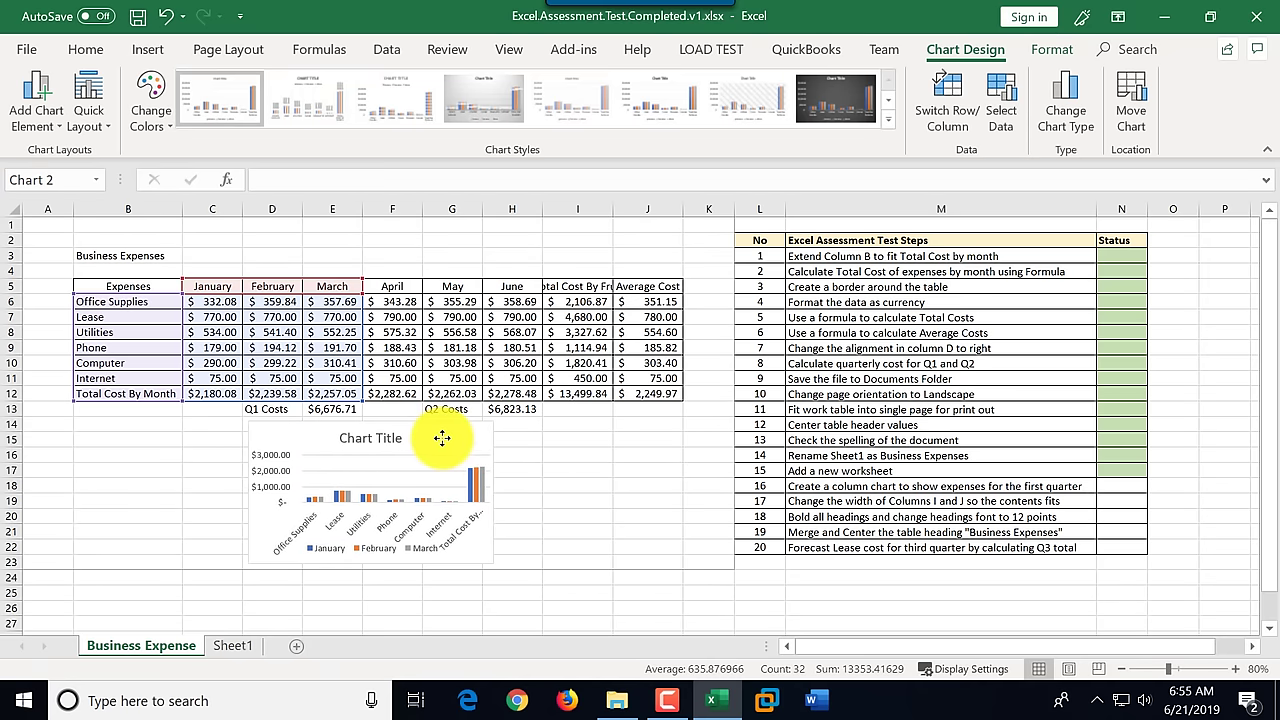
pyautogui.click(1135, 490)
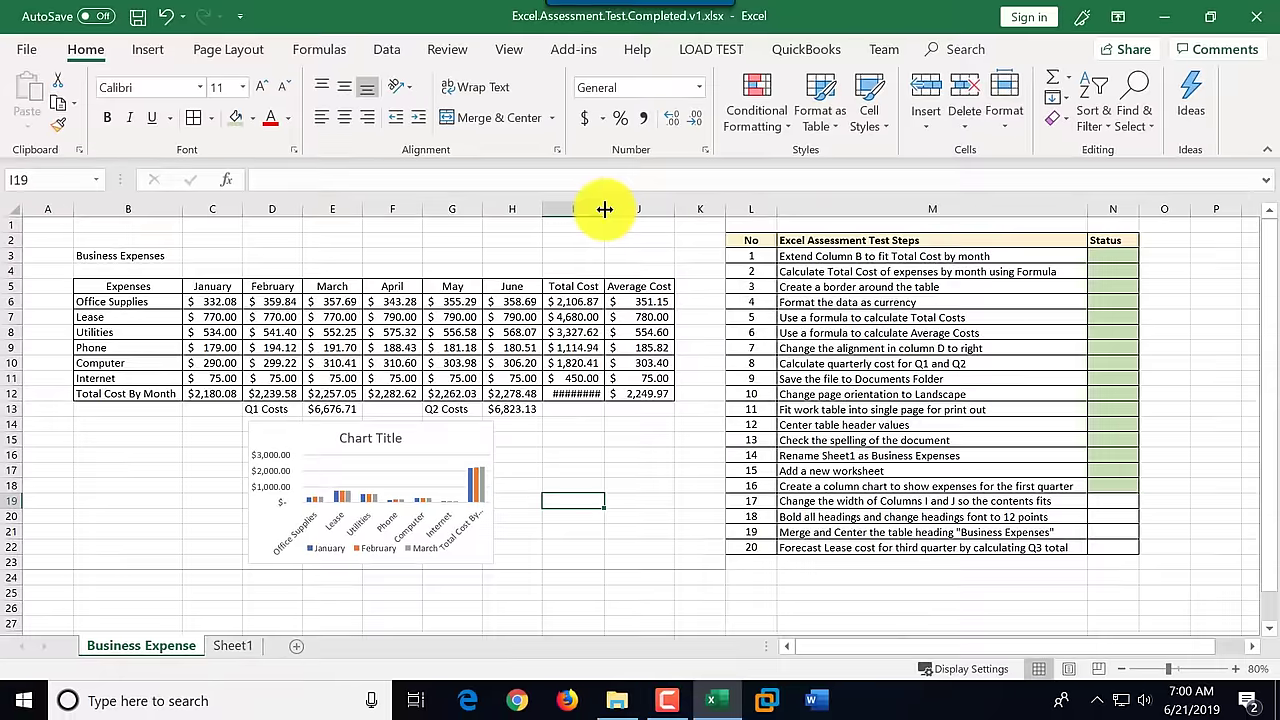
# Step: Autofit the width of column I to its contents and fill status cell N19 with light green
pyautogui.doubleClick(604, 208)
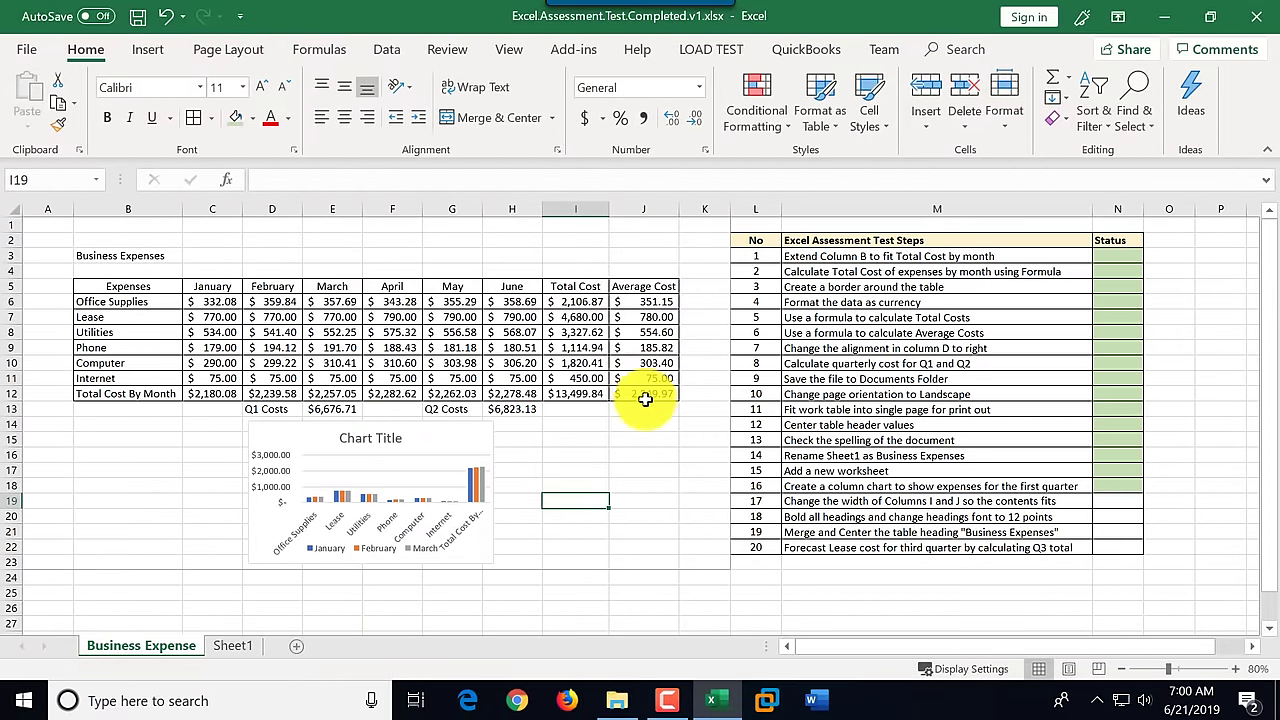
pyautogui.click(1116, 501)
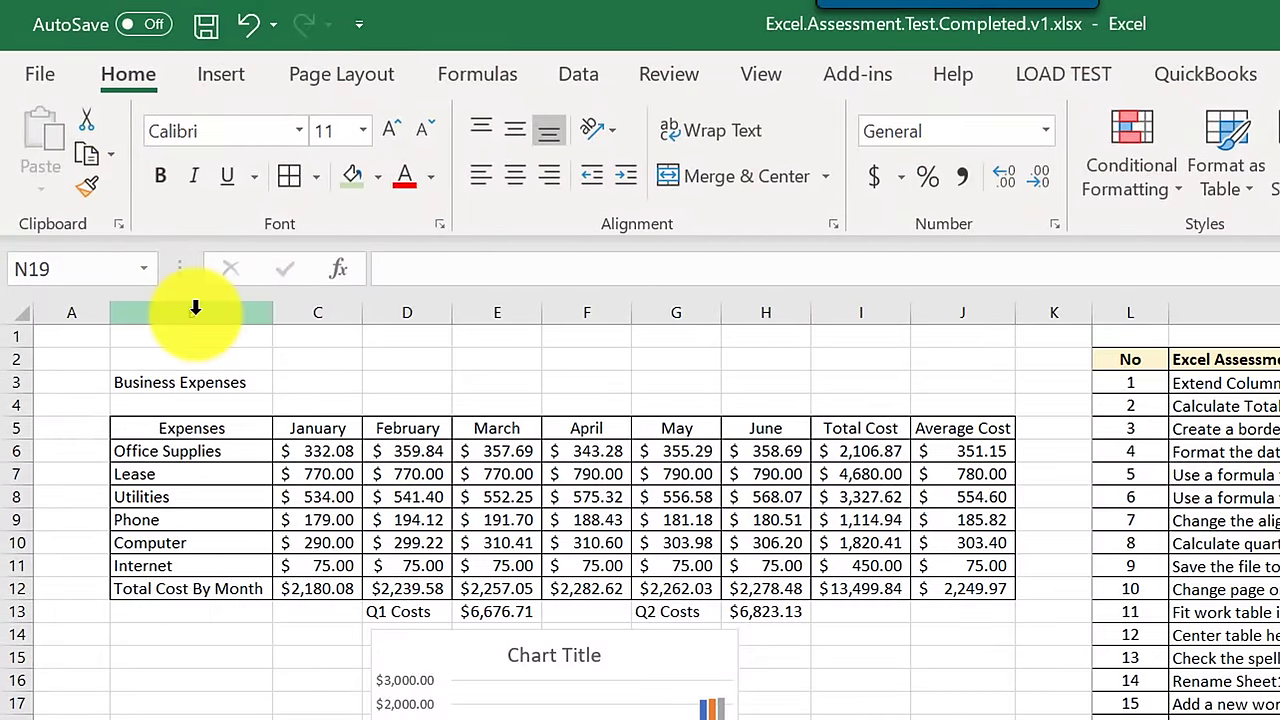
# Step: Make the table headings in B5:J5 bold with font size 12, and fill status cell N20 with light green
pyautogui.moveTo(189, 428); pyautogui.dragTo(946, 436)
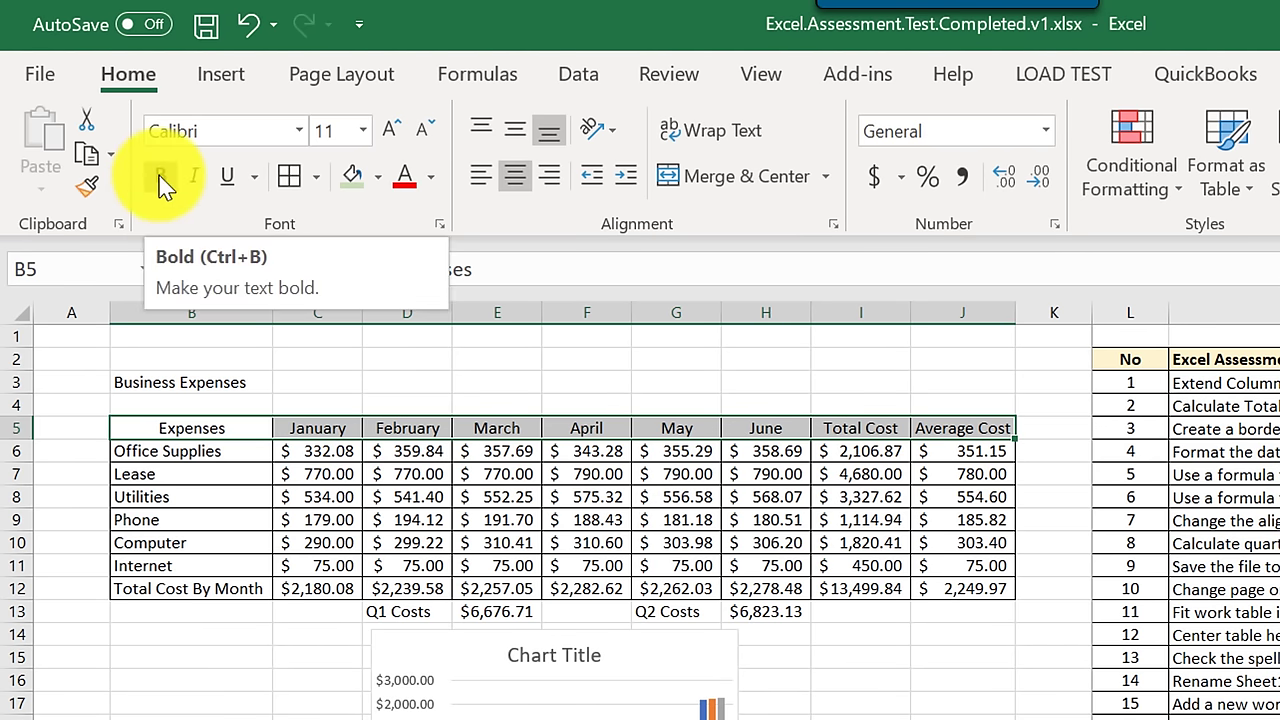
pyautogui.rightClick(615, 430)
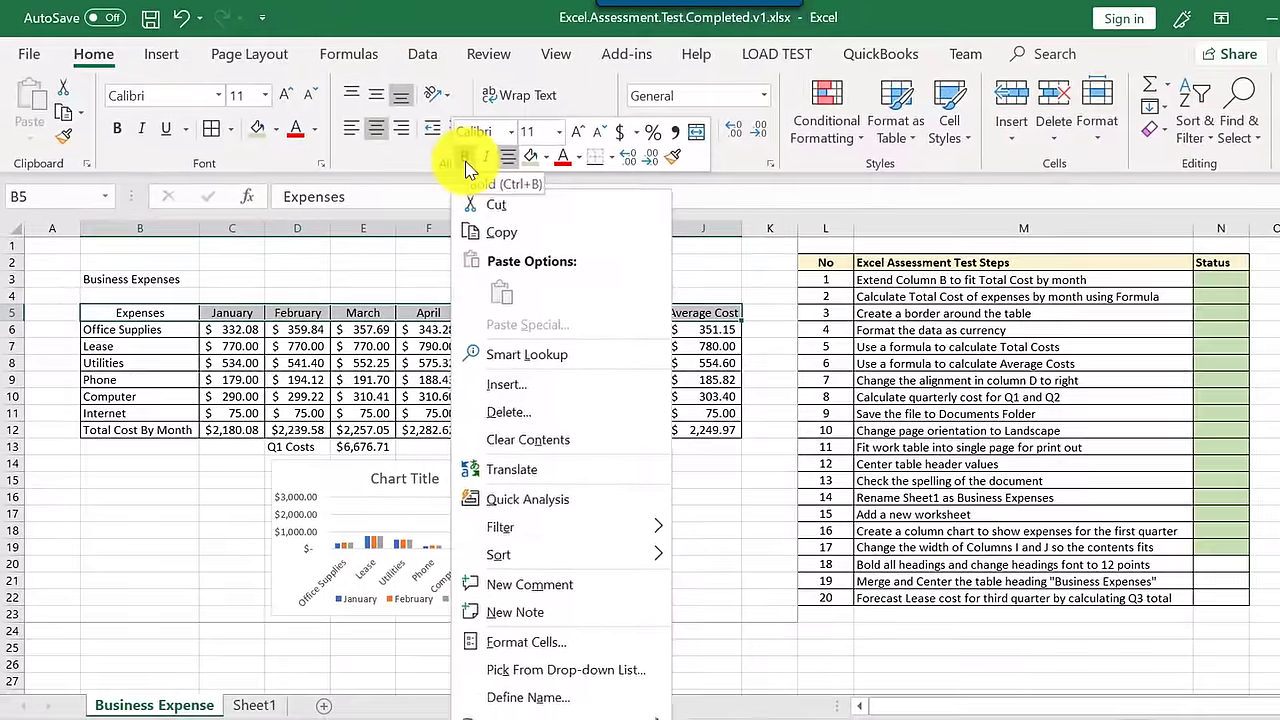
pyautogui.click(547, 186)
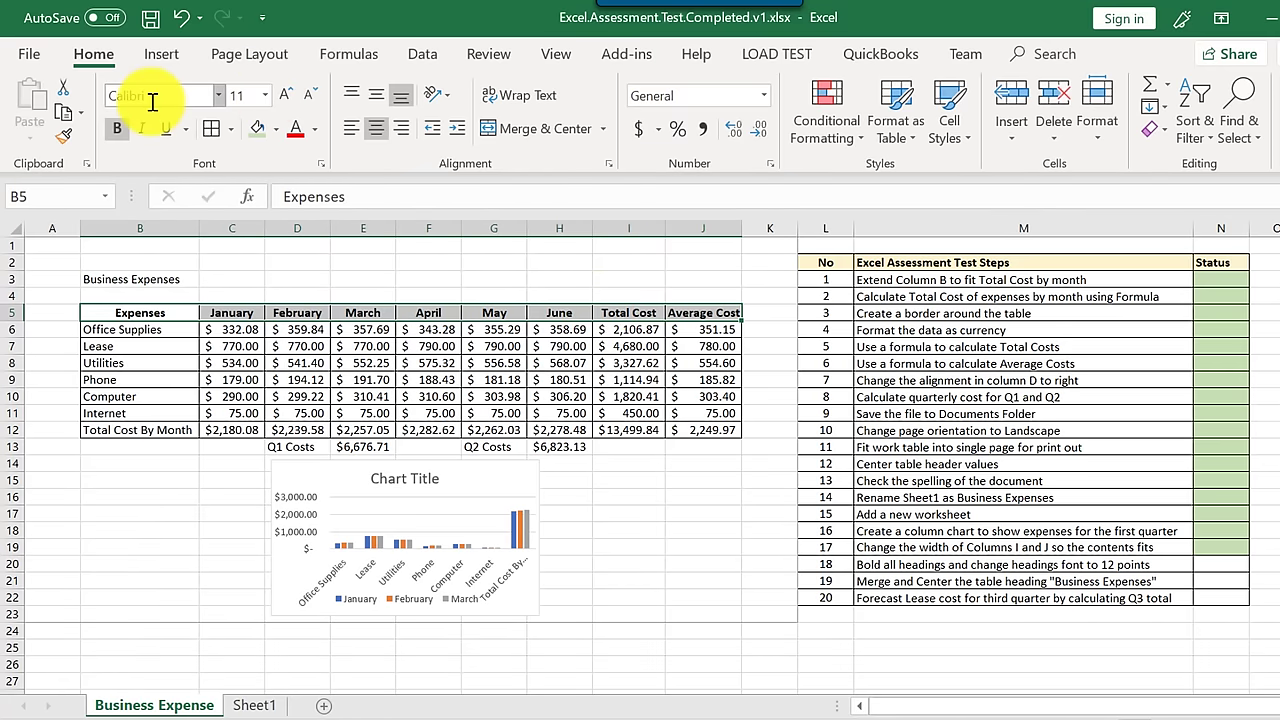
pyautogui.click(266, 96)
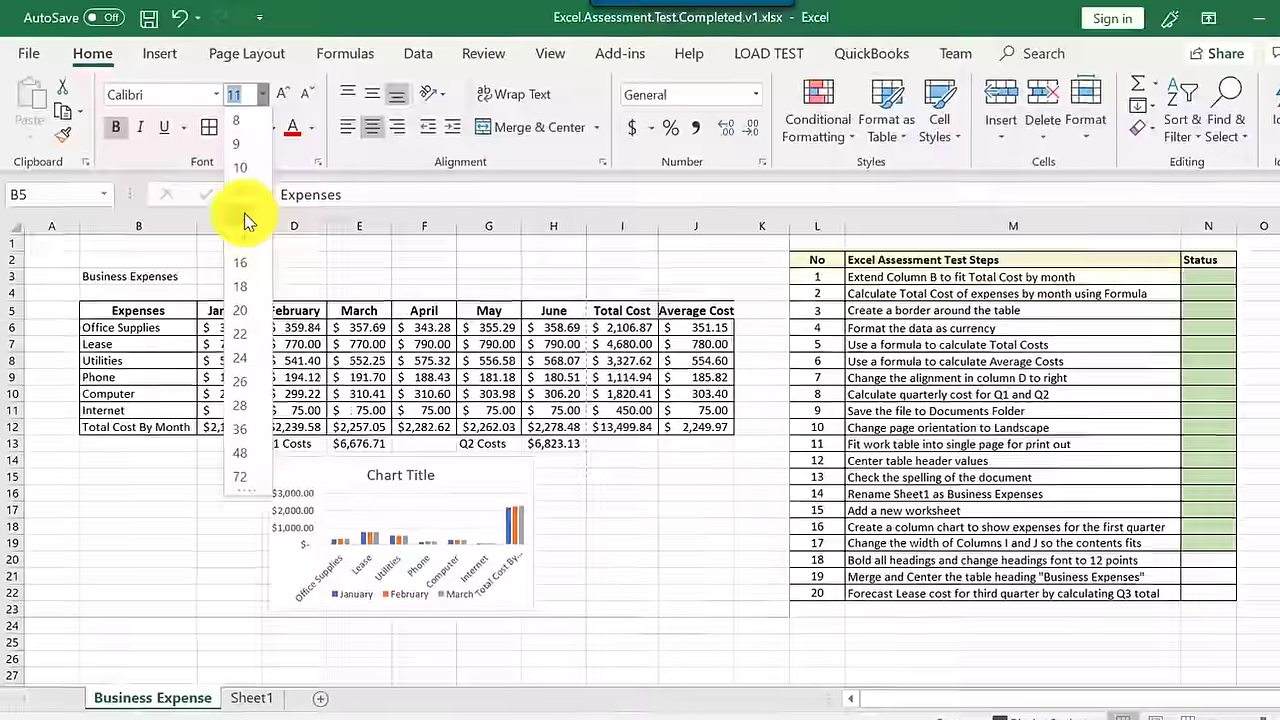
pyautogui.click(250, 222)
pyautogui.click(1169, 554)
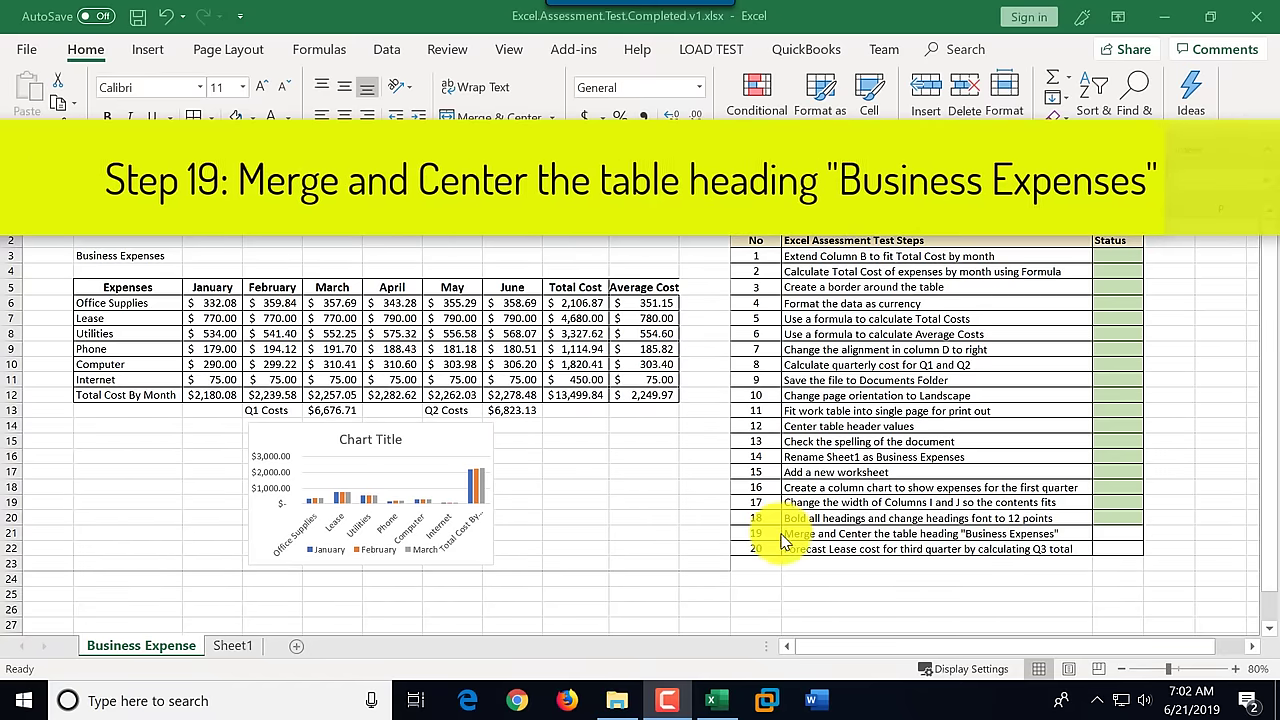
# Step: Merge B3:J3, which holds the "Business Expenses" heading, using the Merge cells option in the alignment settings
pyautogui.click(839, 537)
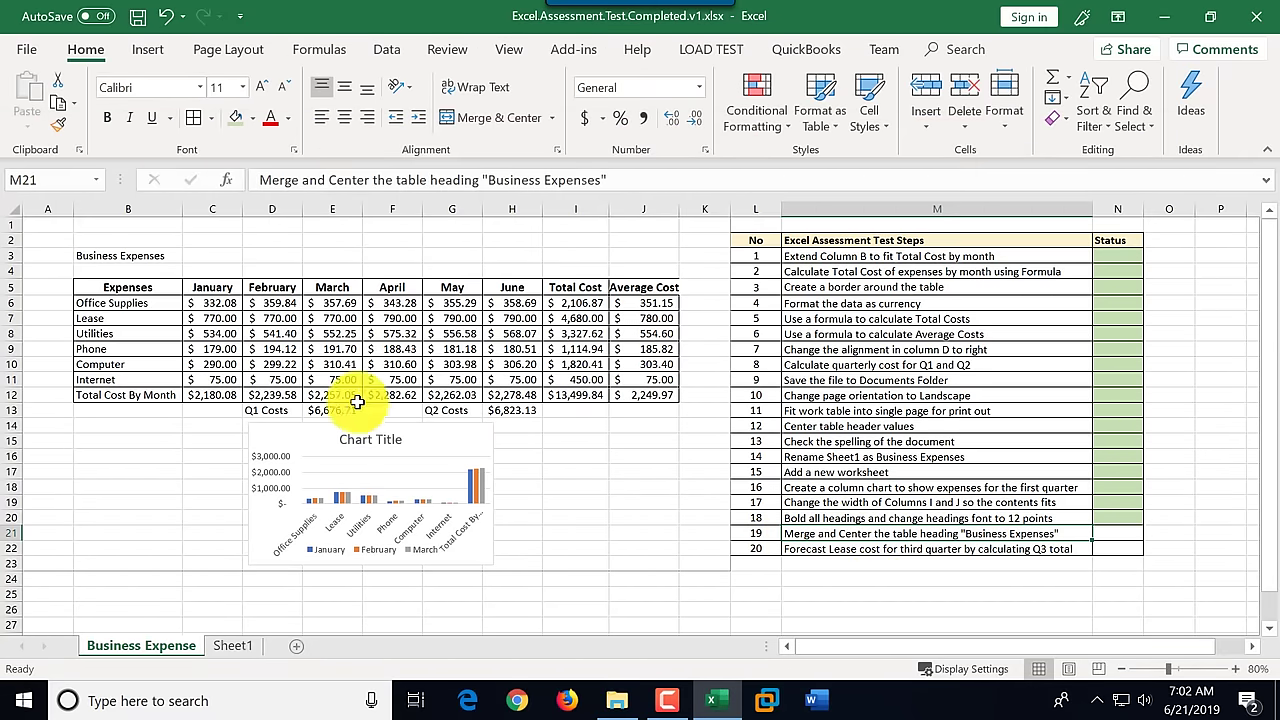
pyautogui.click(123, 255)
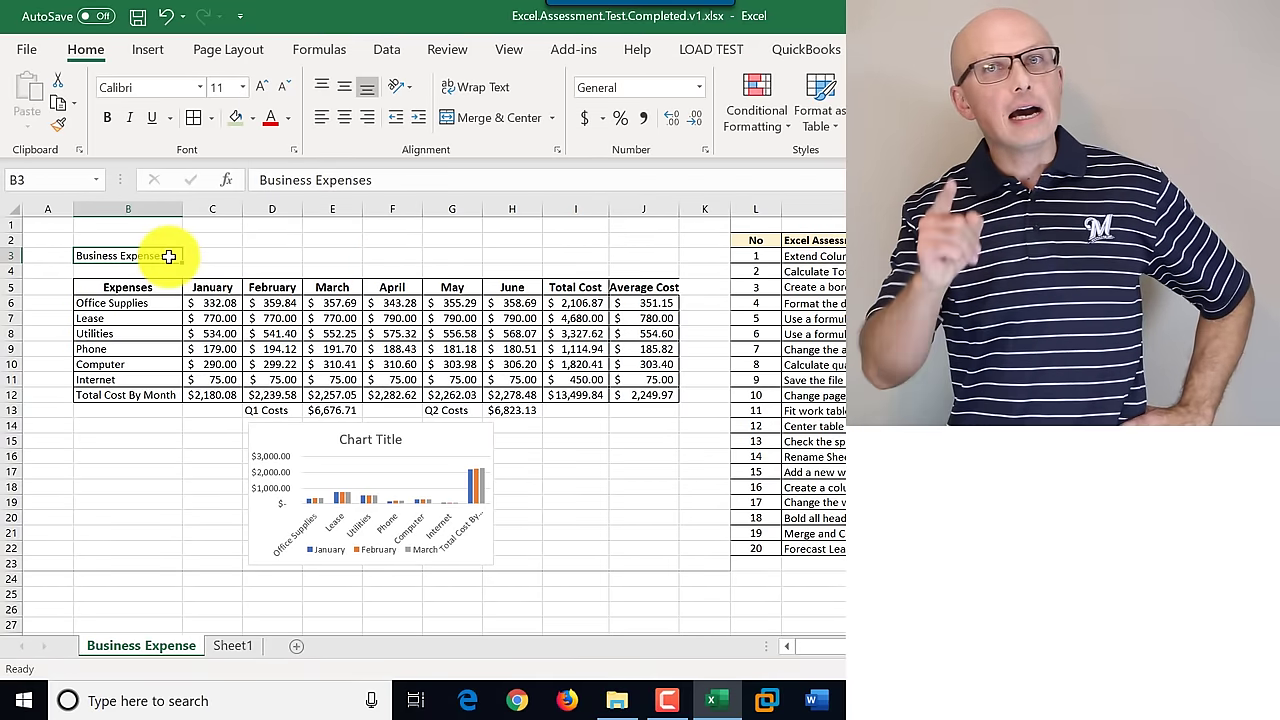
pyautogui.moveTo(168, 256); pyautogui.dragTo(639, 259)
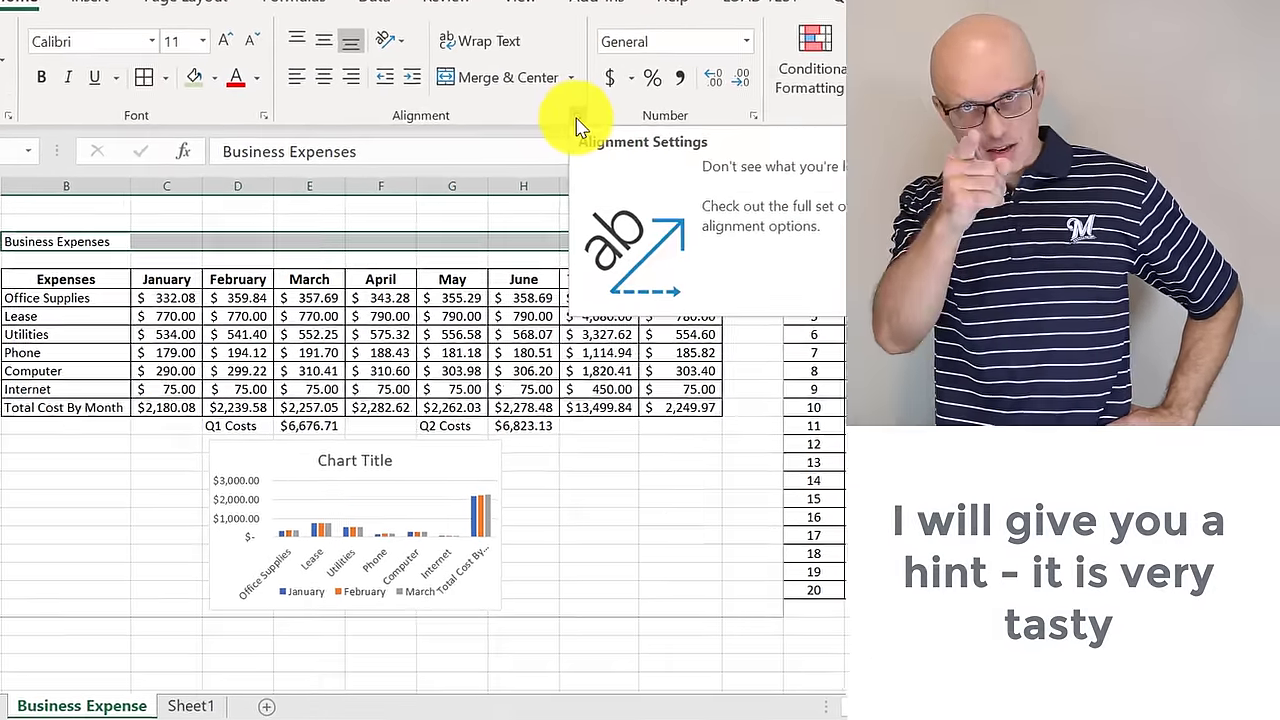
pyautogui.click(566, 131)
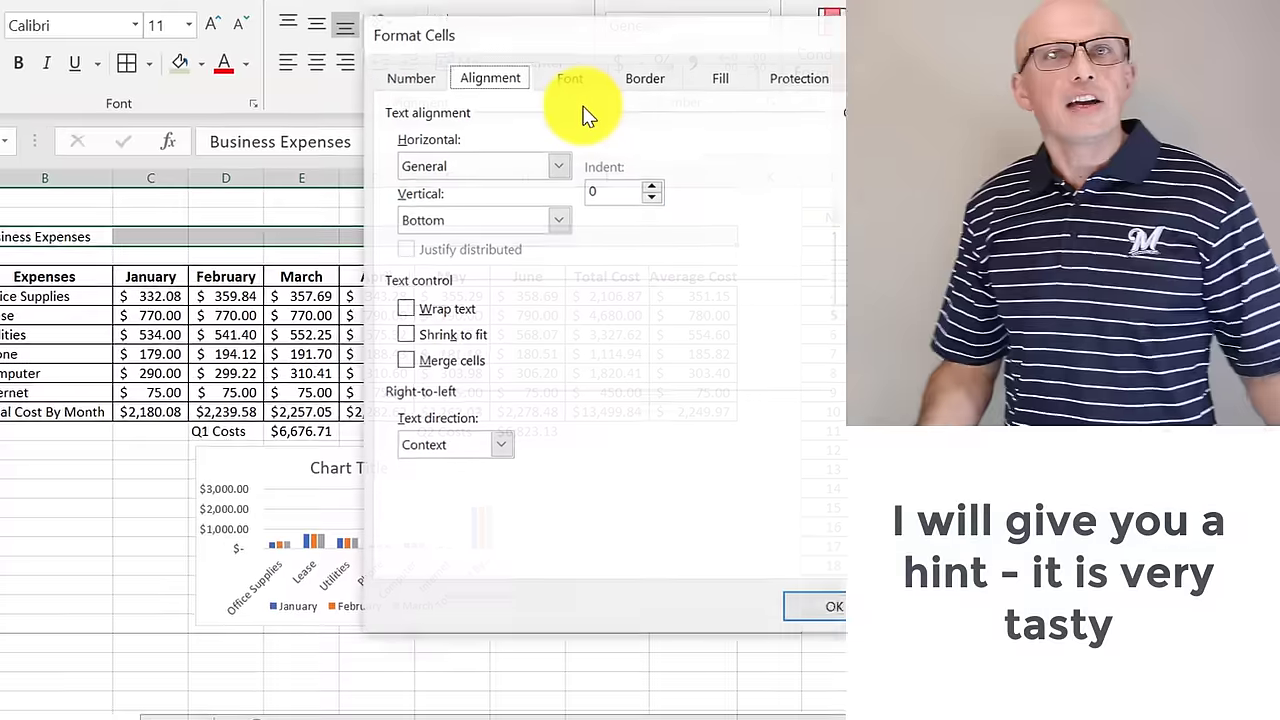
pyautogui.click(503, 62)
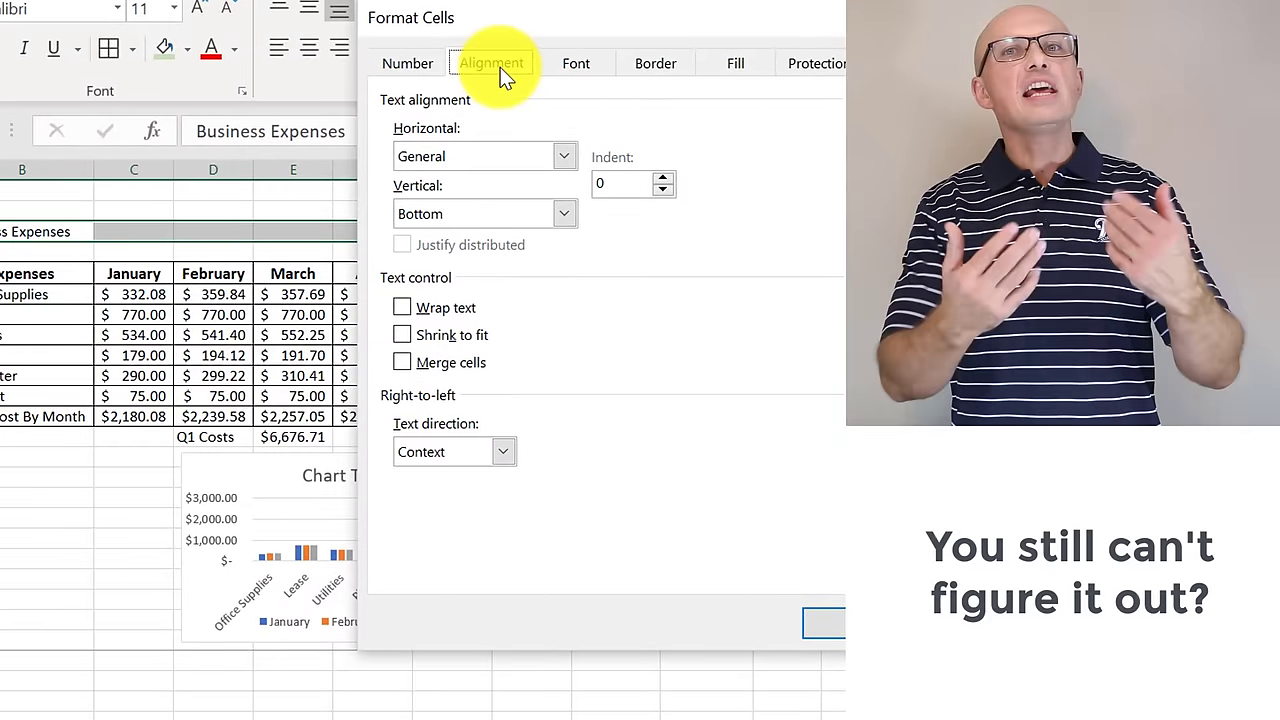
pyautogui.click(401, 362)
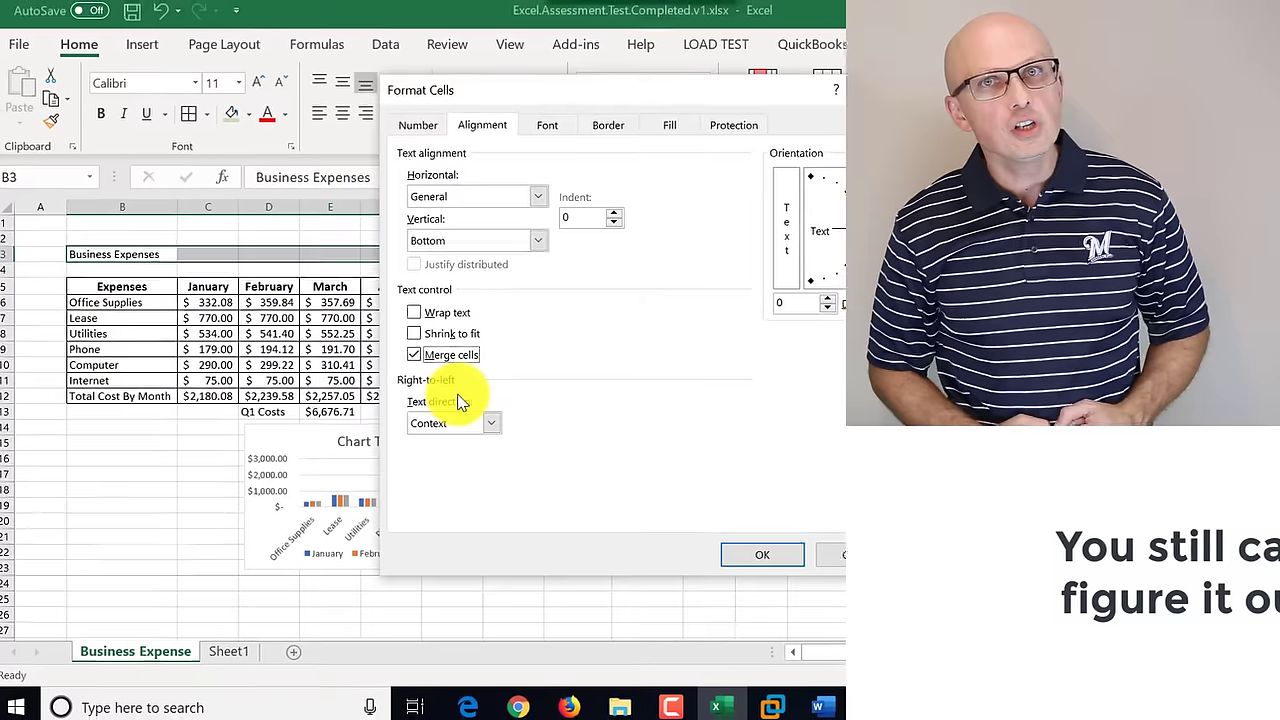
pyautogui.click(830, 607)
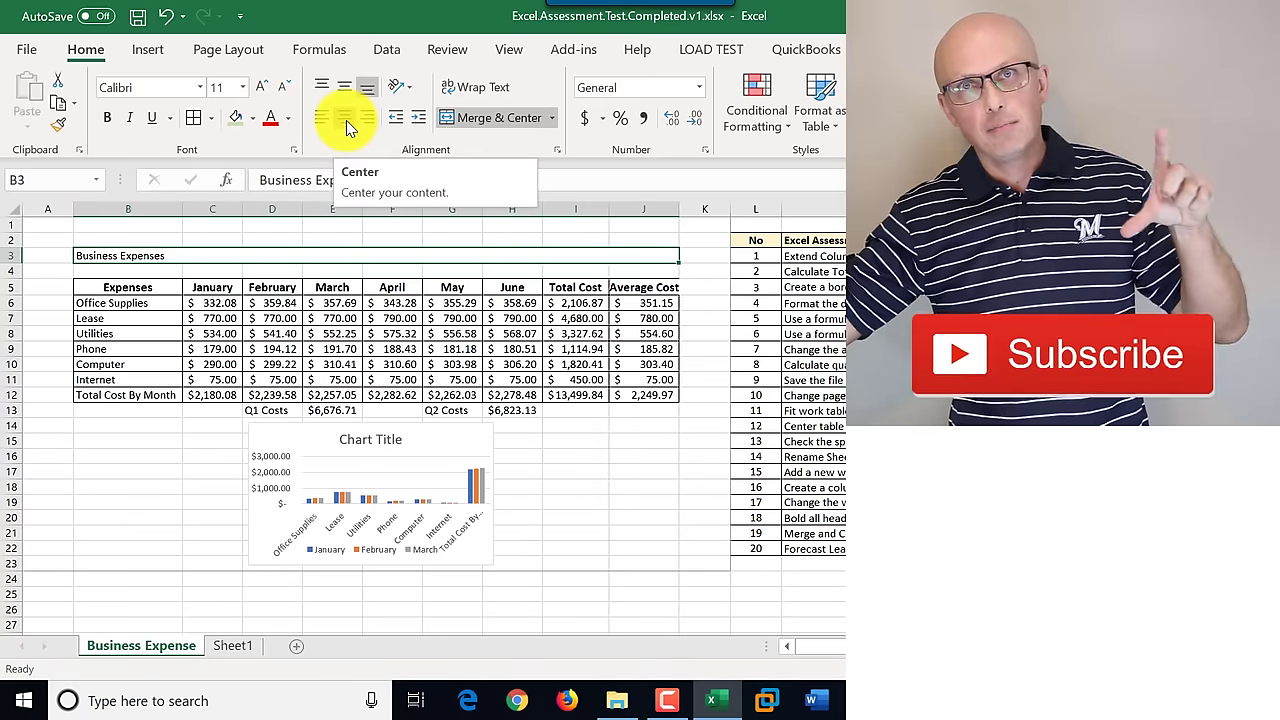
# Step: Center the merged "Business Expenses" heading horizontally and fill status cell N21 with light green
pyautogui.click(345, 120)
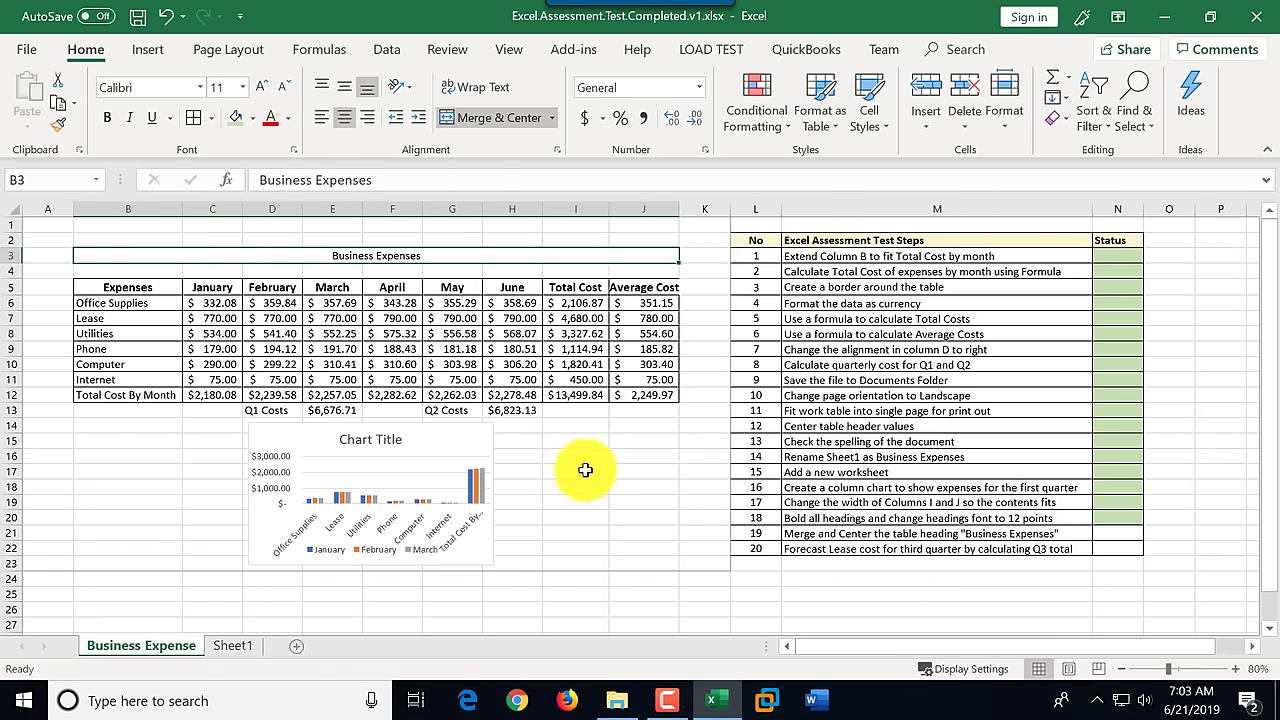
pyautogui.click(1120, 534)
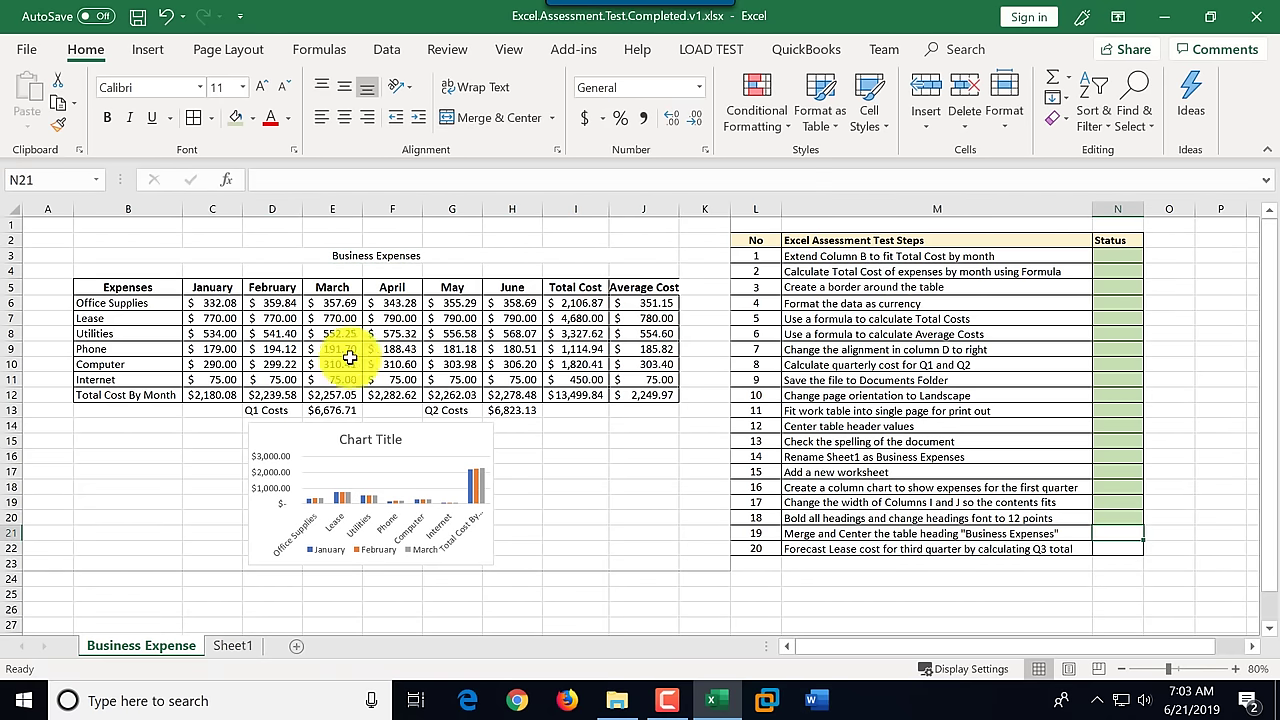
pyautogui.click(237, 122)
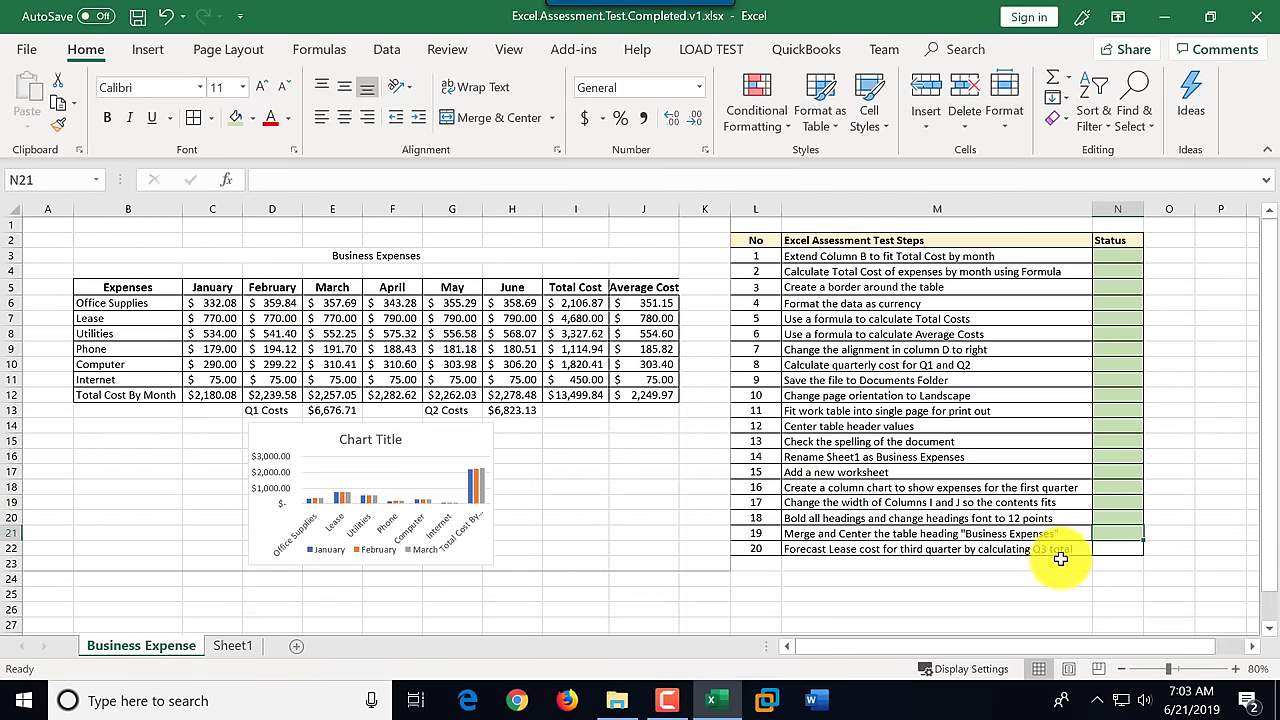
# Step: Compare the monthly Lease costs in row 7 for January to March and April to June with the constant Internet costs
pyautogui.click(104, 318)
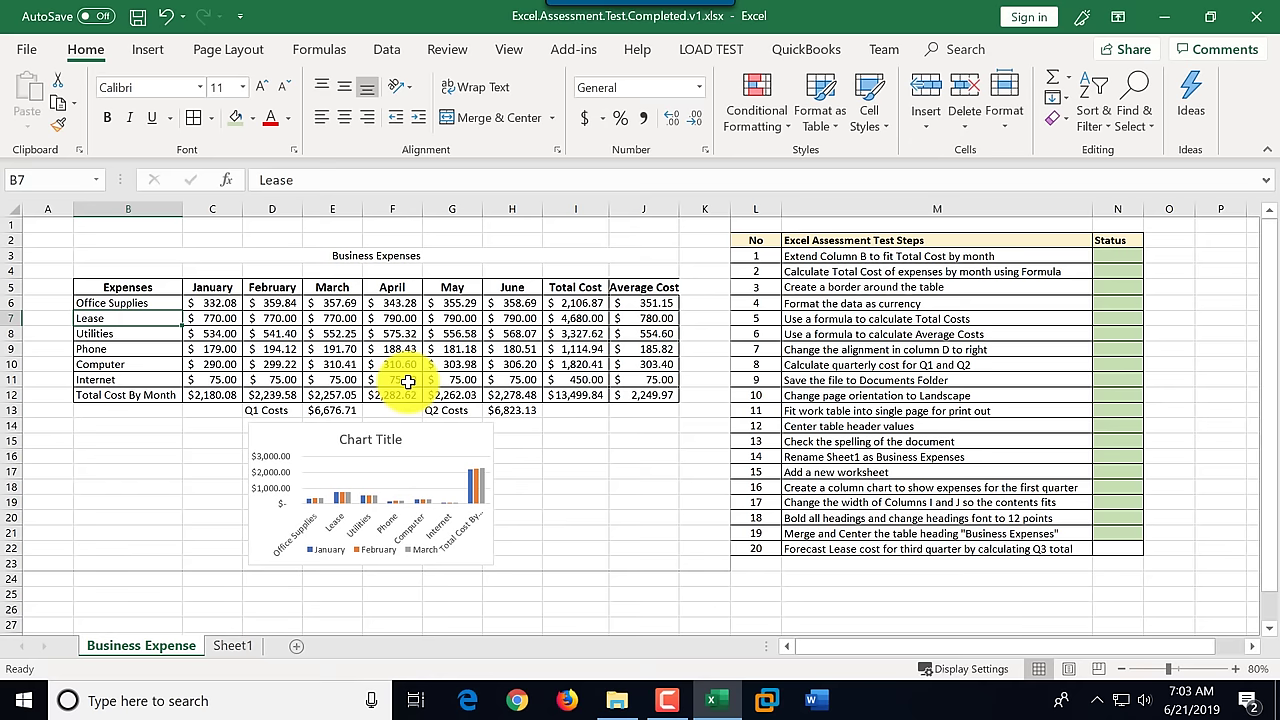
pyautogui.moveTo(226, 381); pyautogui.dragTo(500, 380)
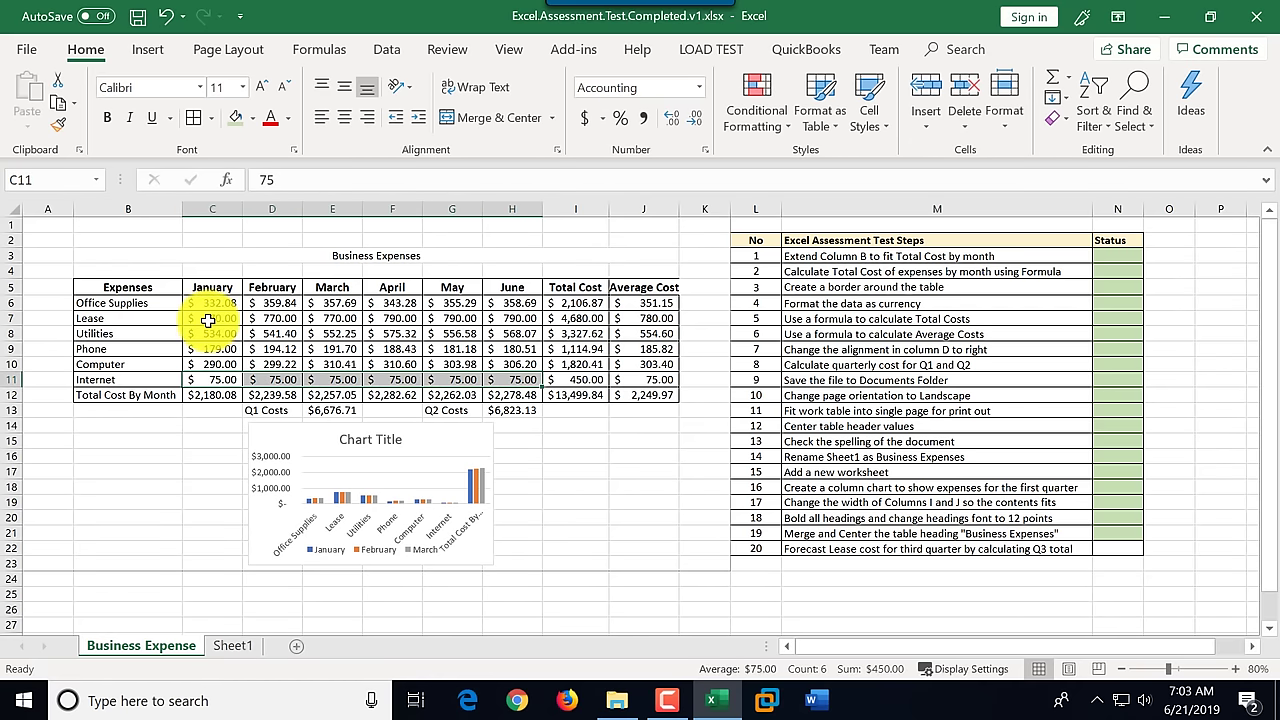
pyautogui.moveTo(207, 319); pyautogui.dragTo(337, 319)
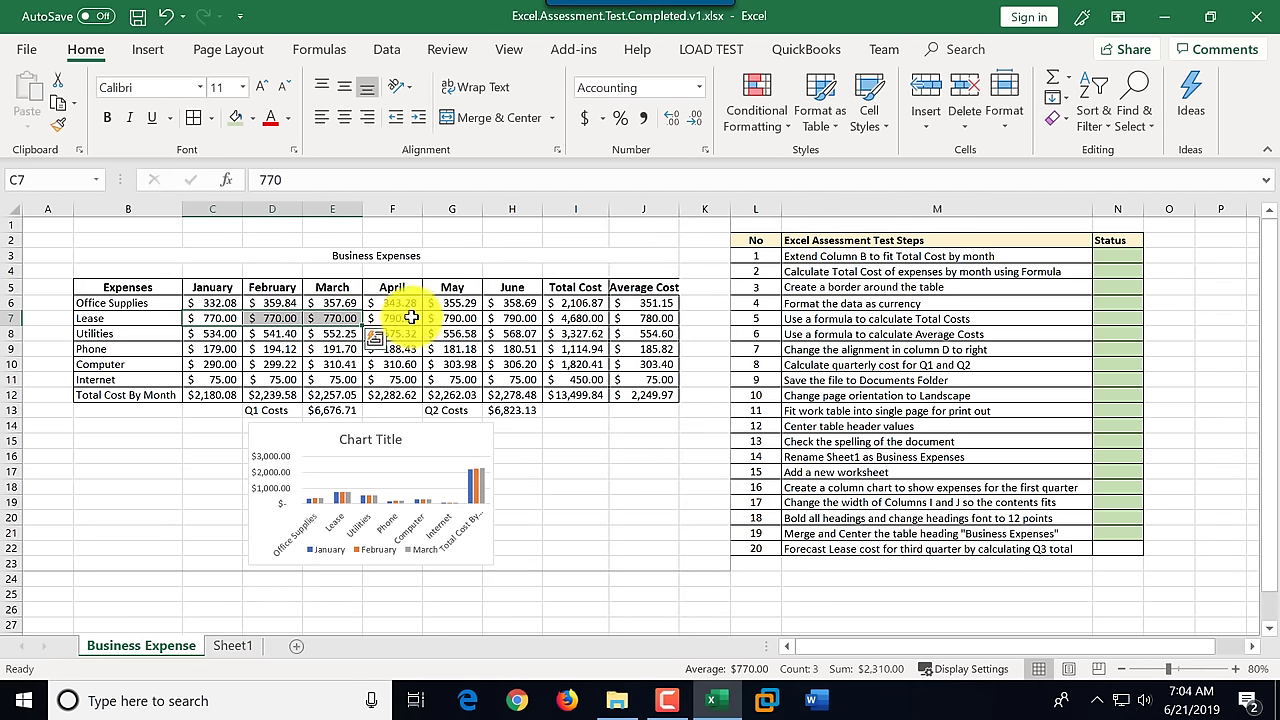
pyautogui.click(832, 550)
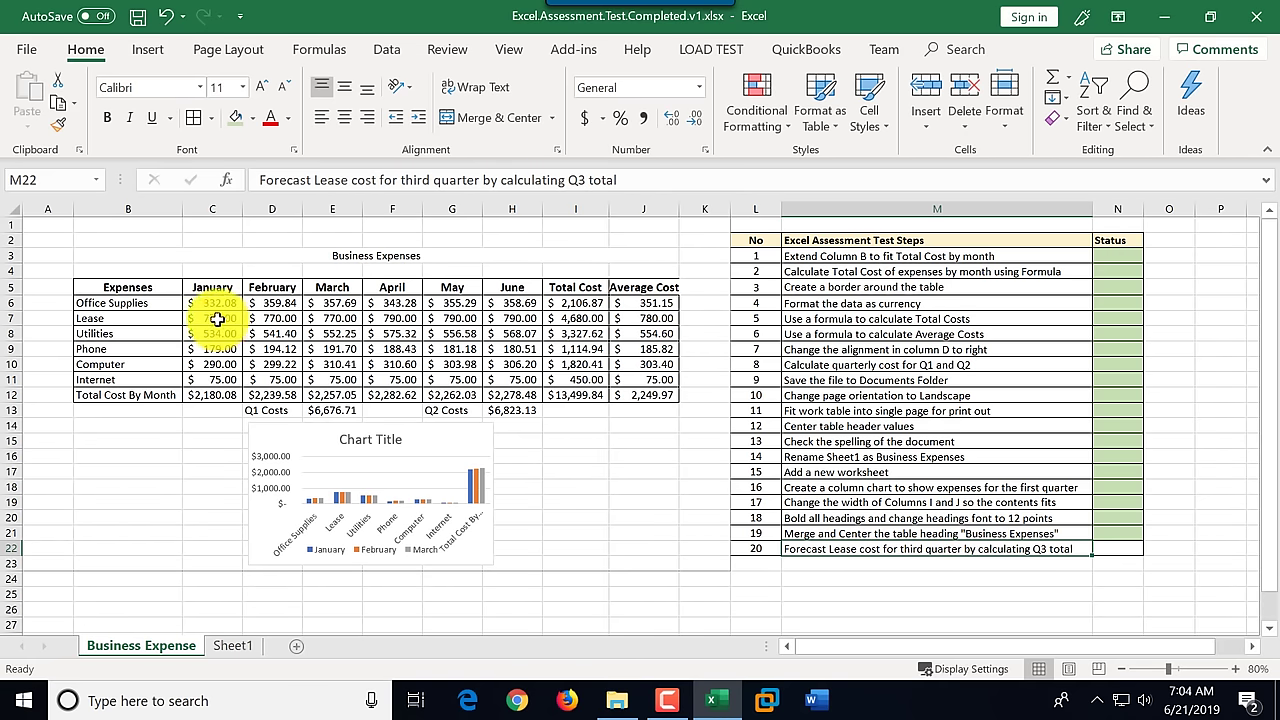
pyautogui.moveTo(217, 318); pyautogui.dragTo(517, 320)
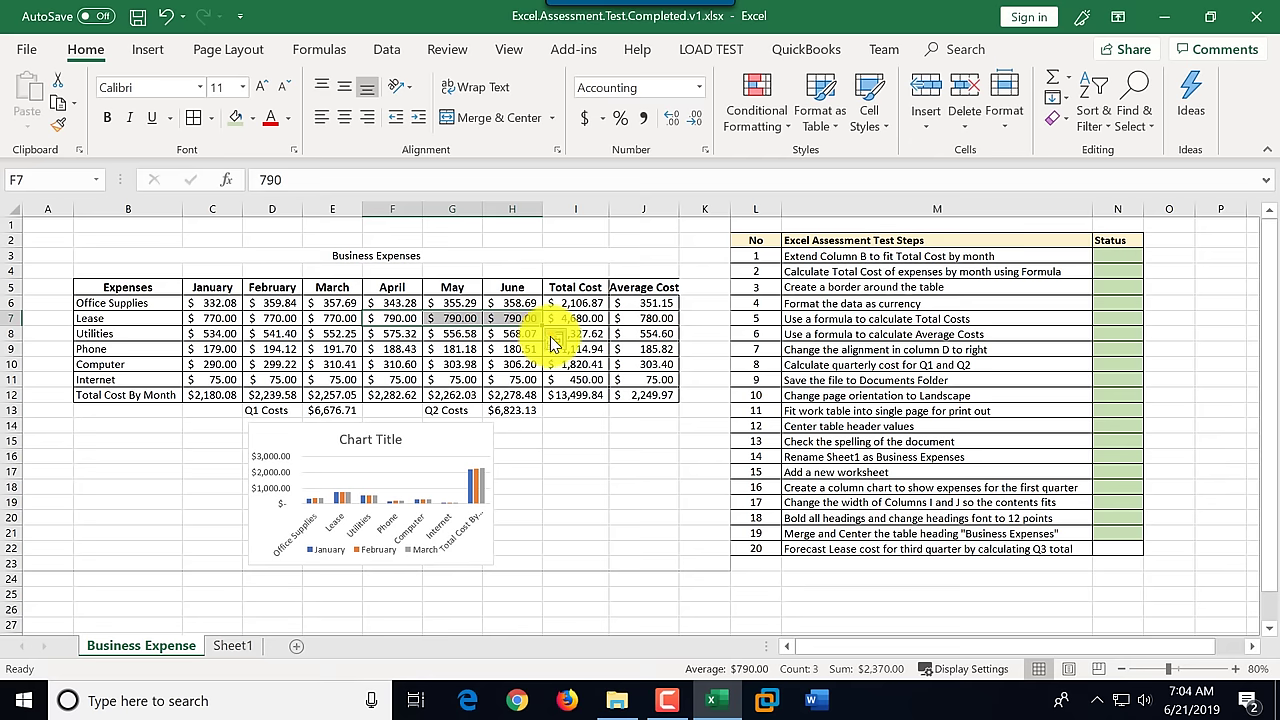
# Step: Move the expense chart over to start at column F and enter the label "Lease Cost Forecast for Q3" in B15
pyautogui.click(480, 518)
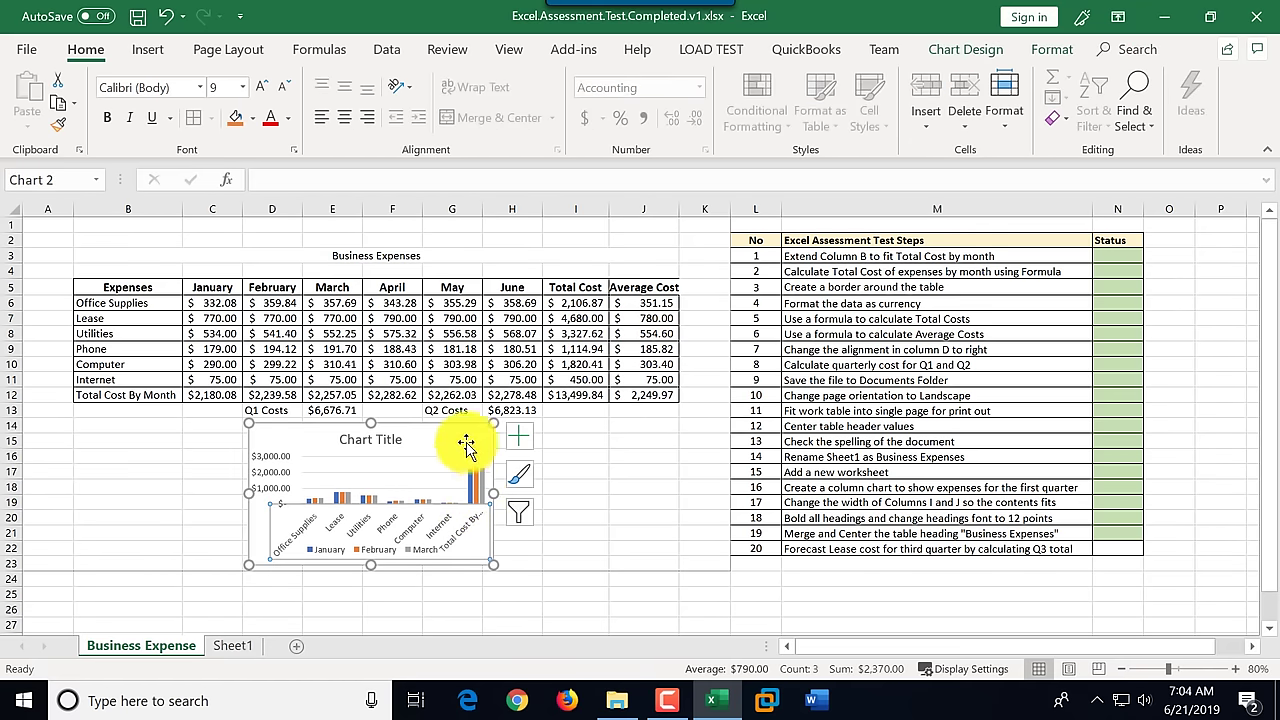
pyautogui.moveTo(466, 443); pyautogui.dragTo(588, 445)
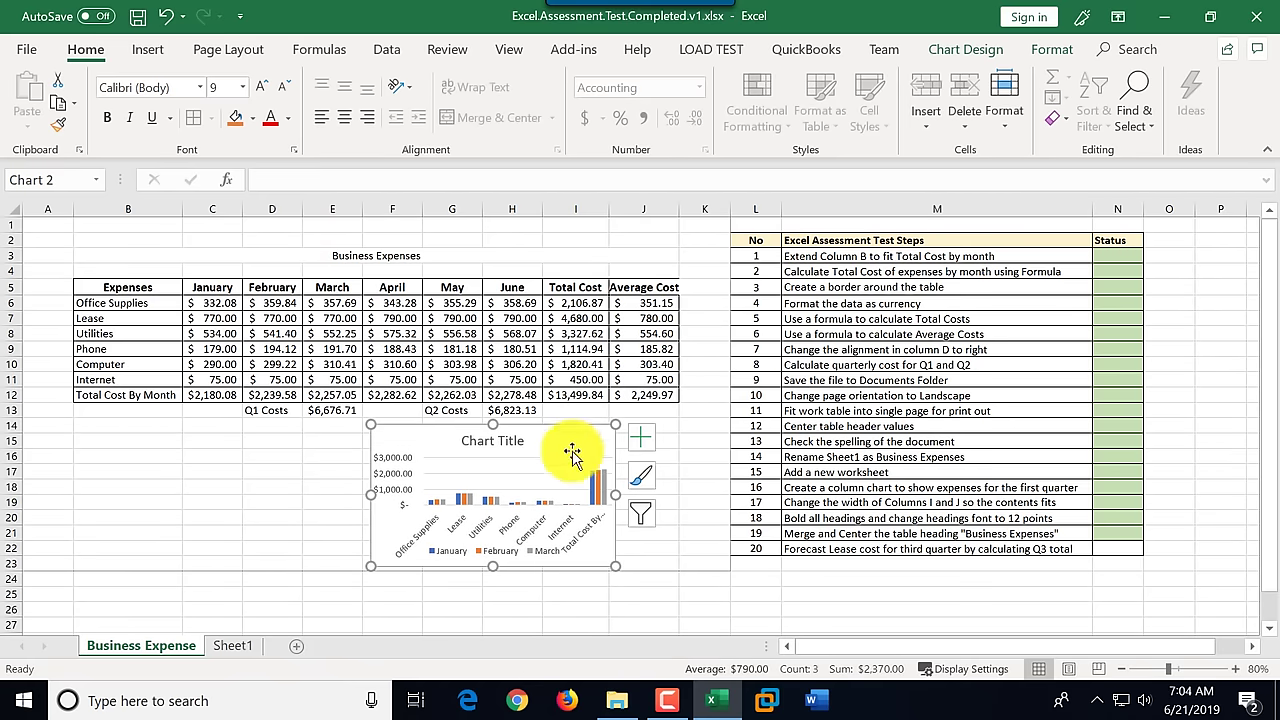
pyautogui.click(156, 444)
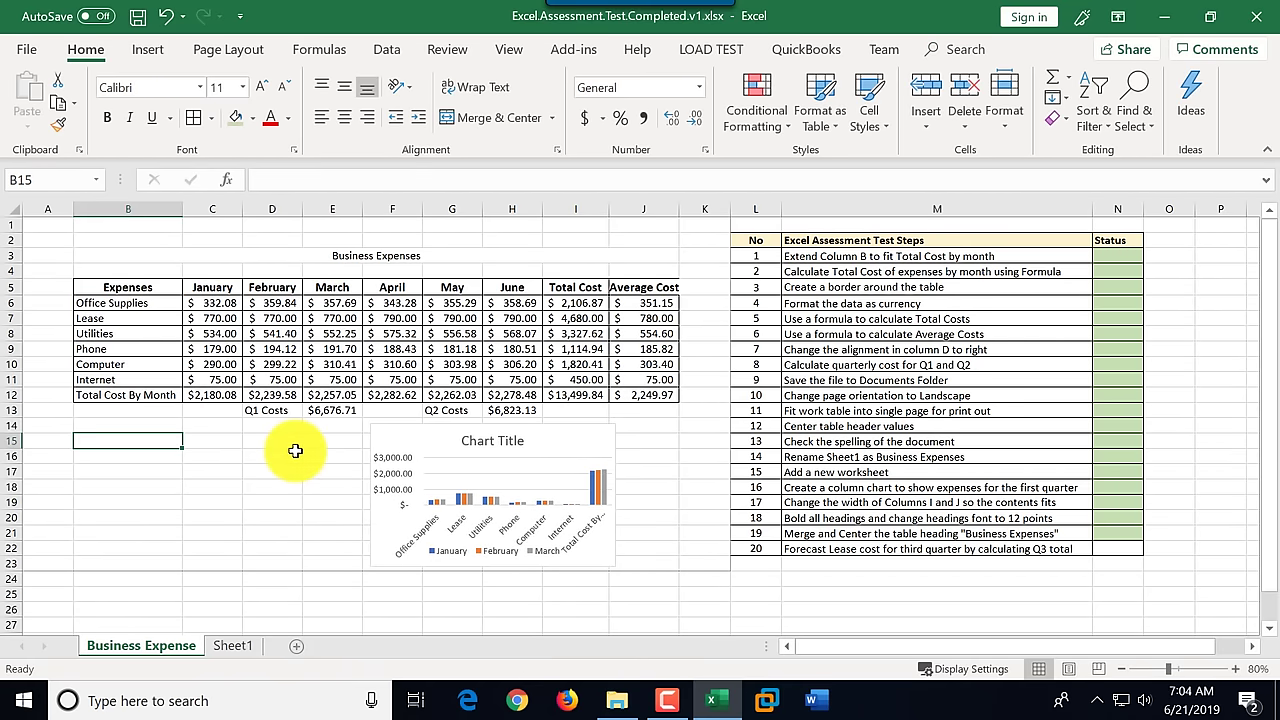
pyautogui.write('Lease Cost Forecast for Q')
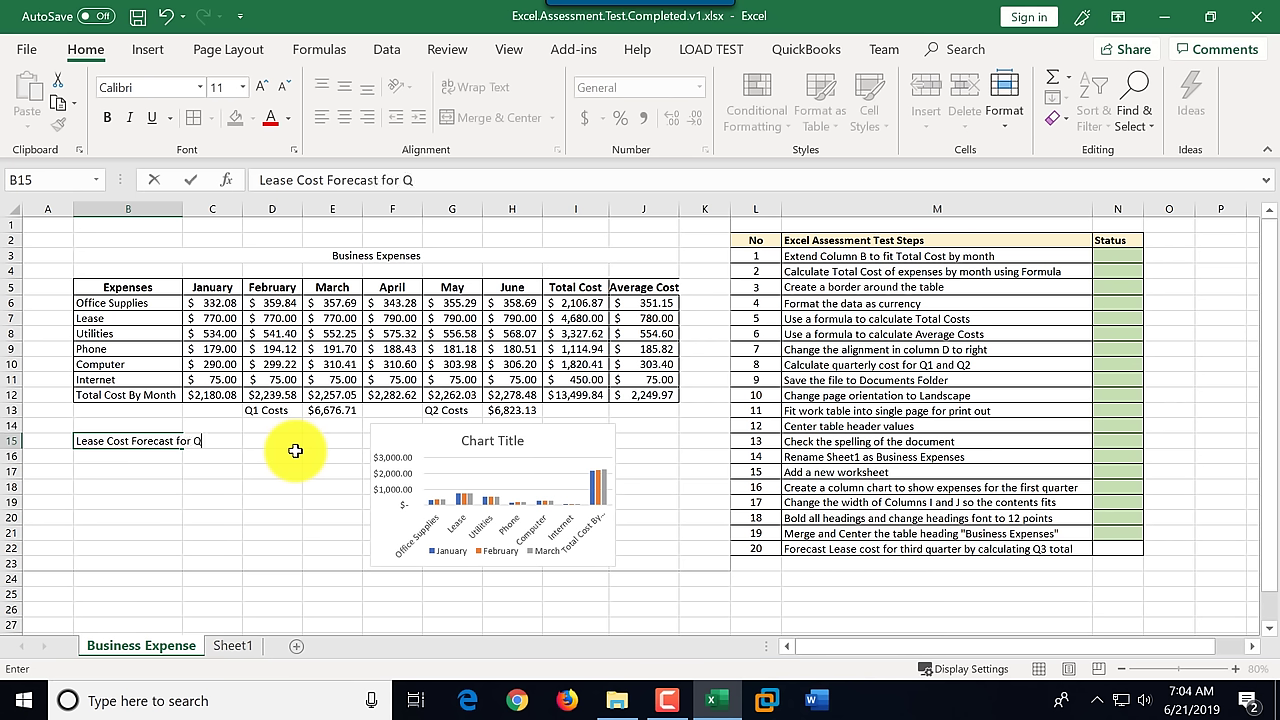
pyautogui.write('3')
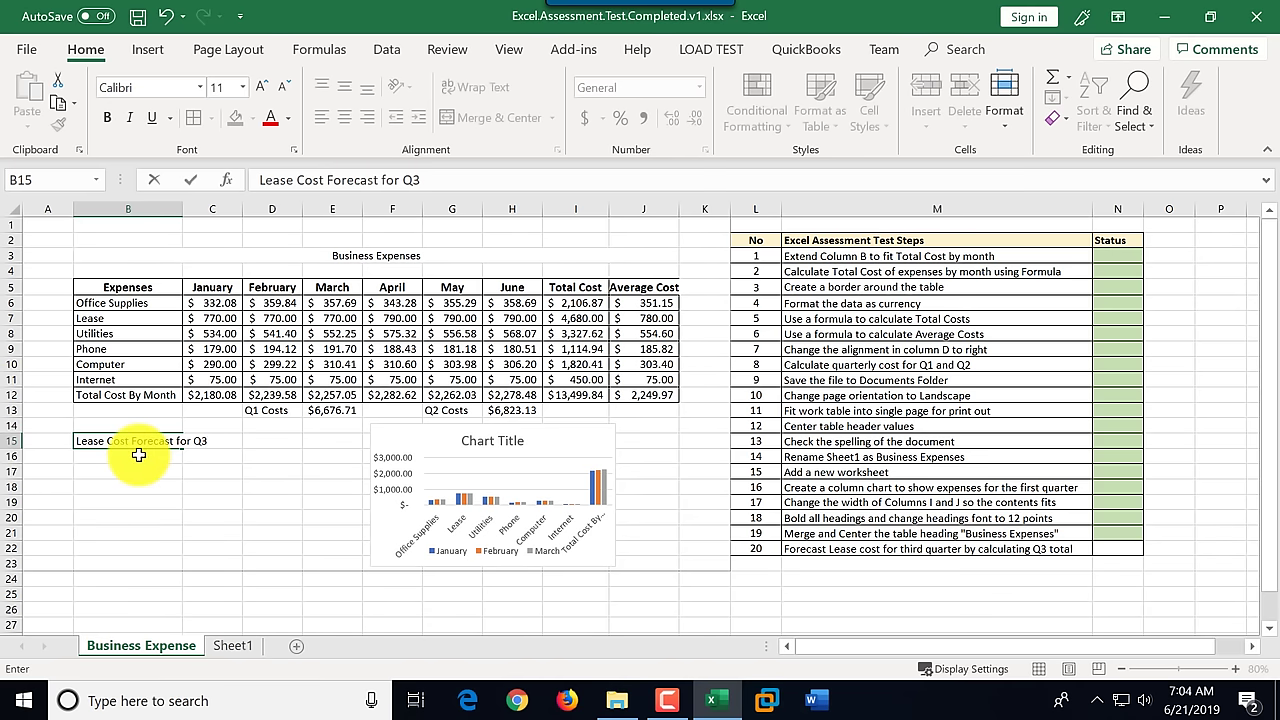
# Step: Calculate the third-quarter Lease forecast in D15 with the formula =(F7+20)*3
pyautogui.click(266, 440)
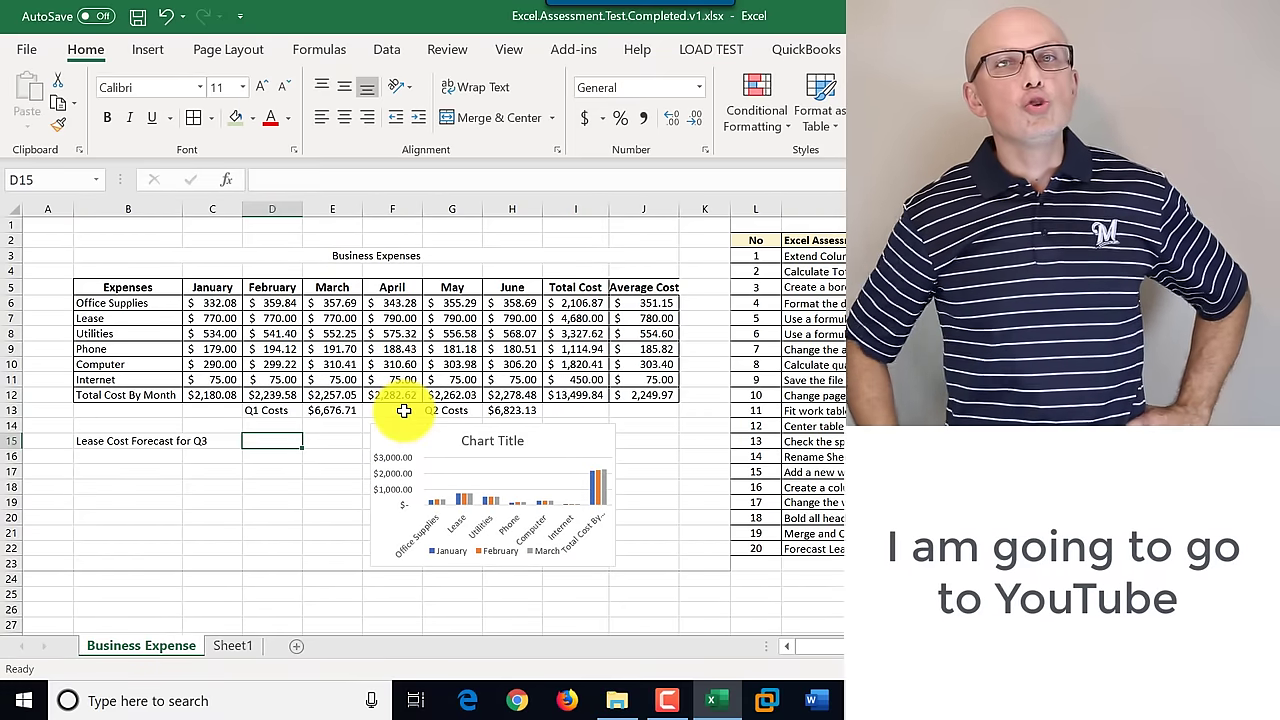
pyautogui.write('=')
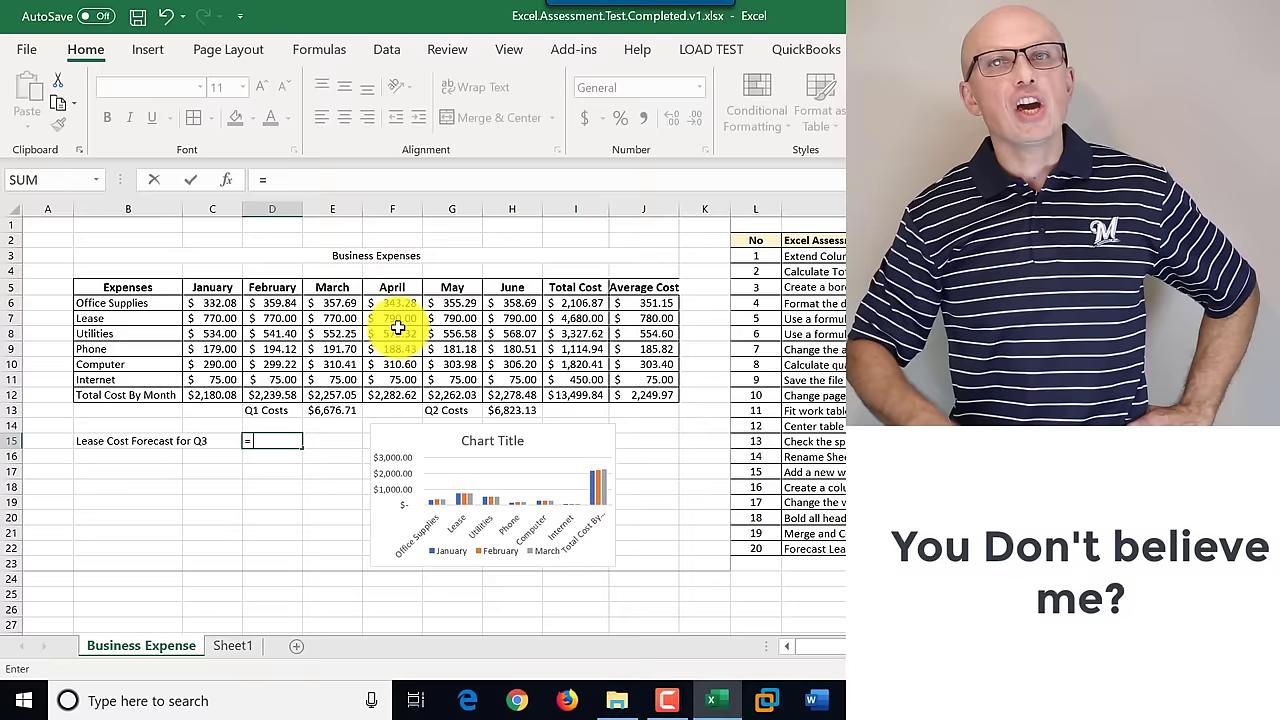
pyautogui.click(397, 318)
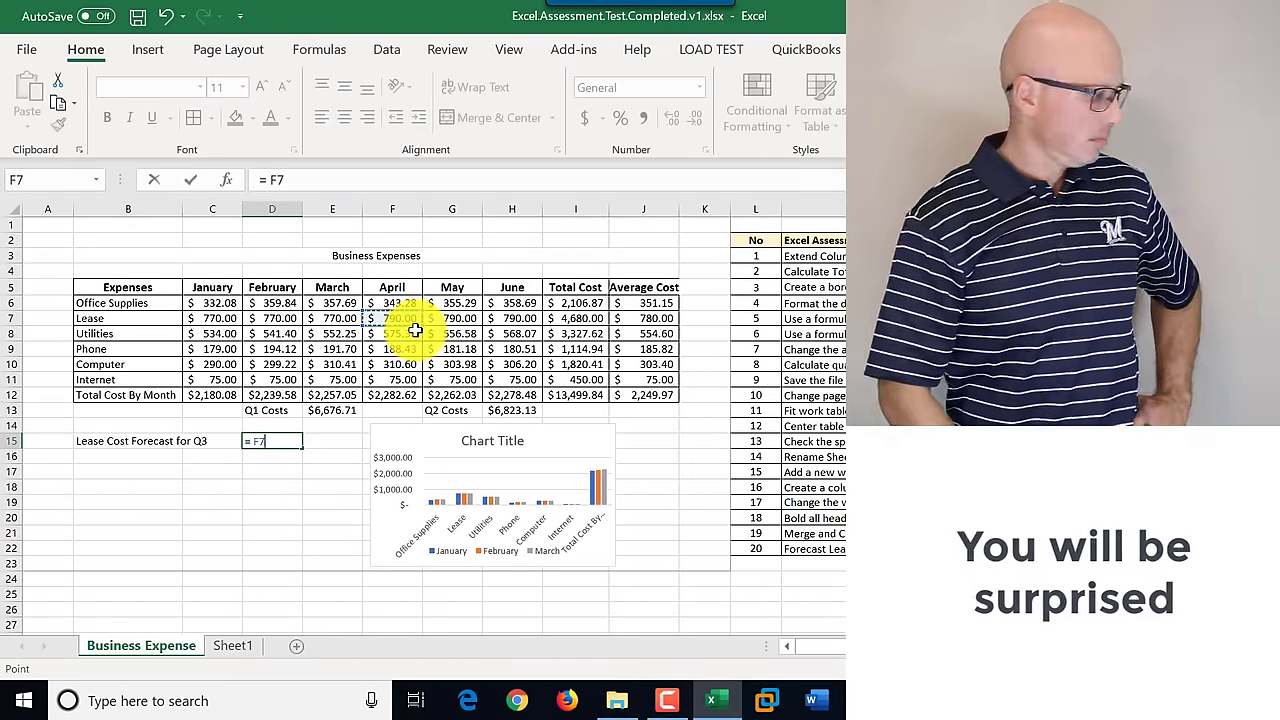
pyautogui.write('+')
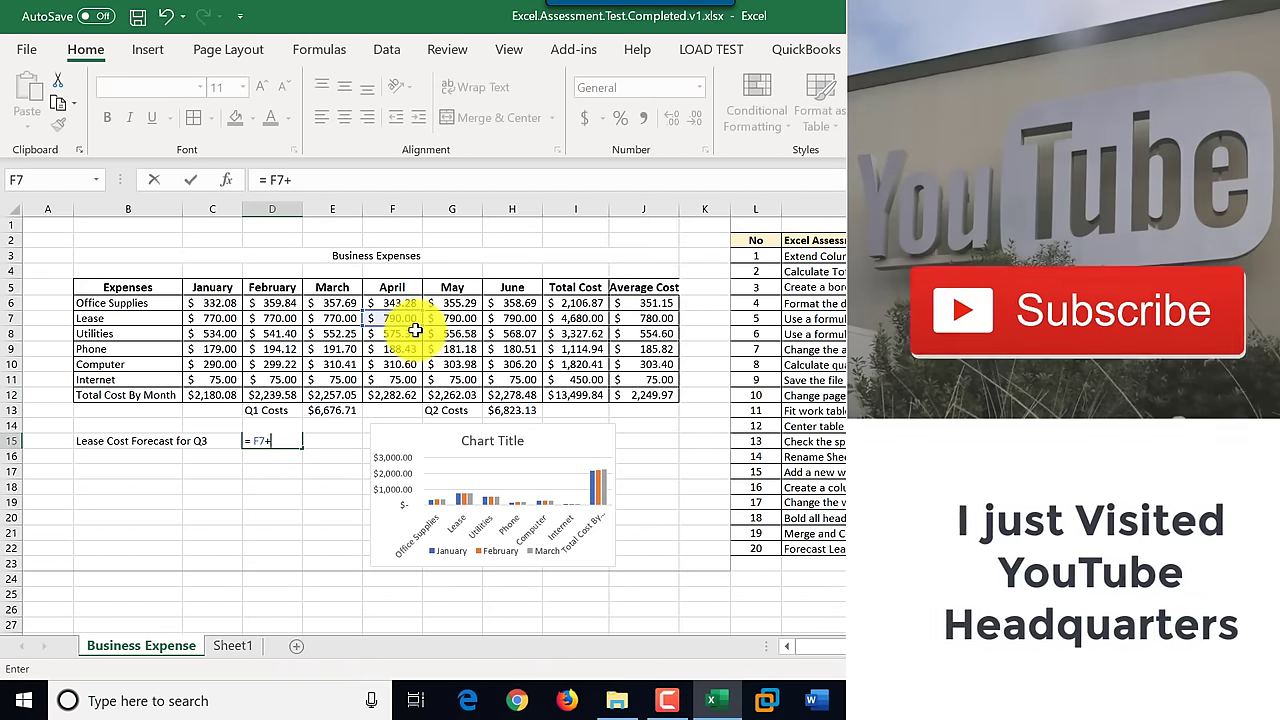
pyautogui.write('20')
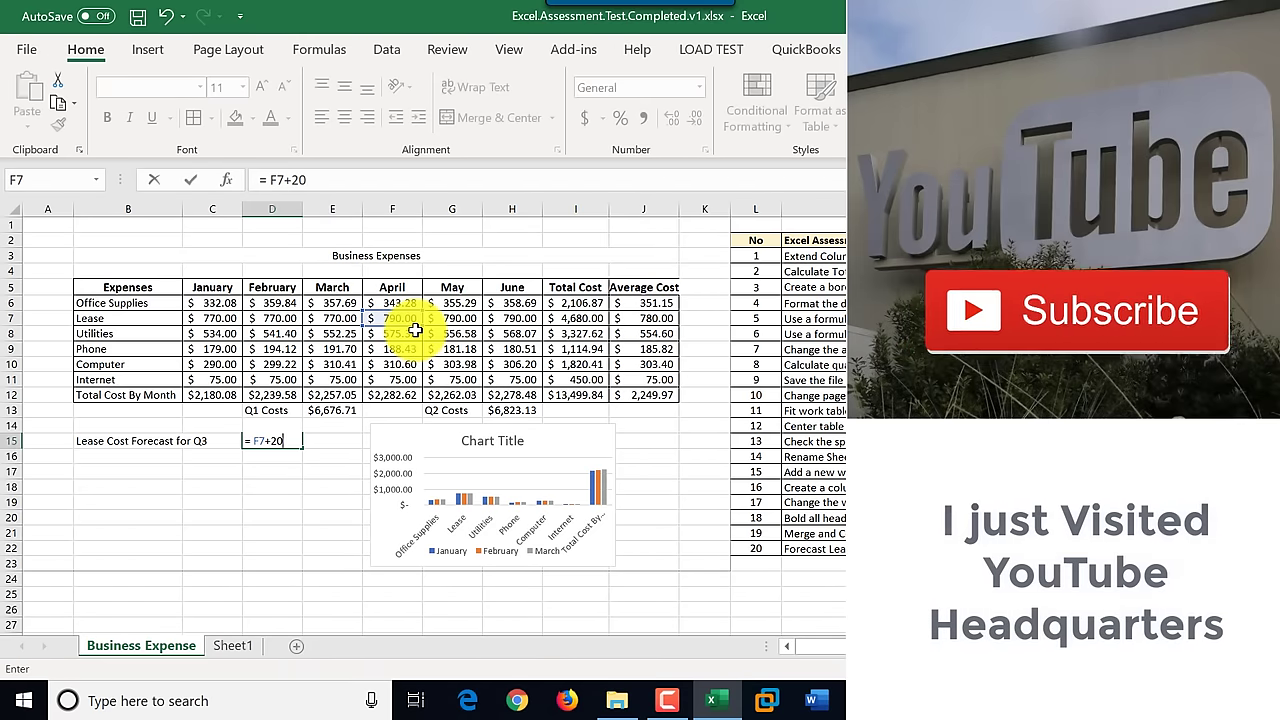
pyautogui.click(268, 180)
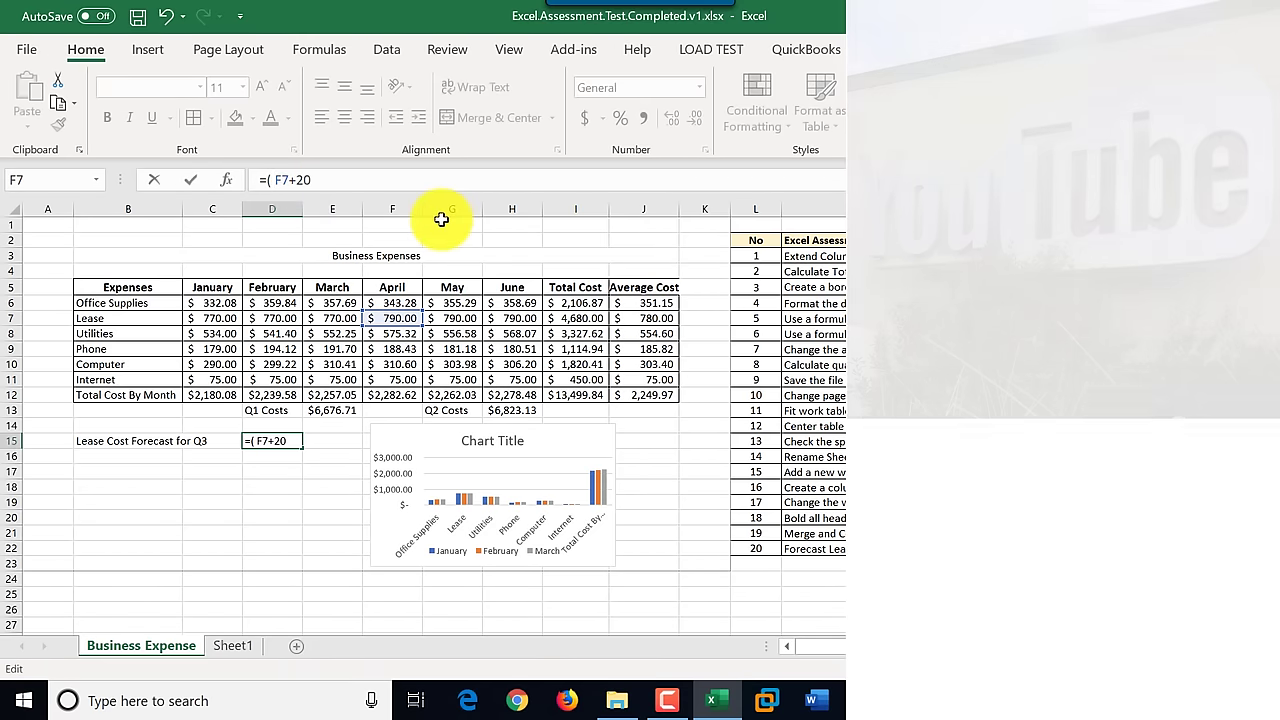
pyautogui.write('(')
pyautogui.press('Right')
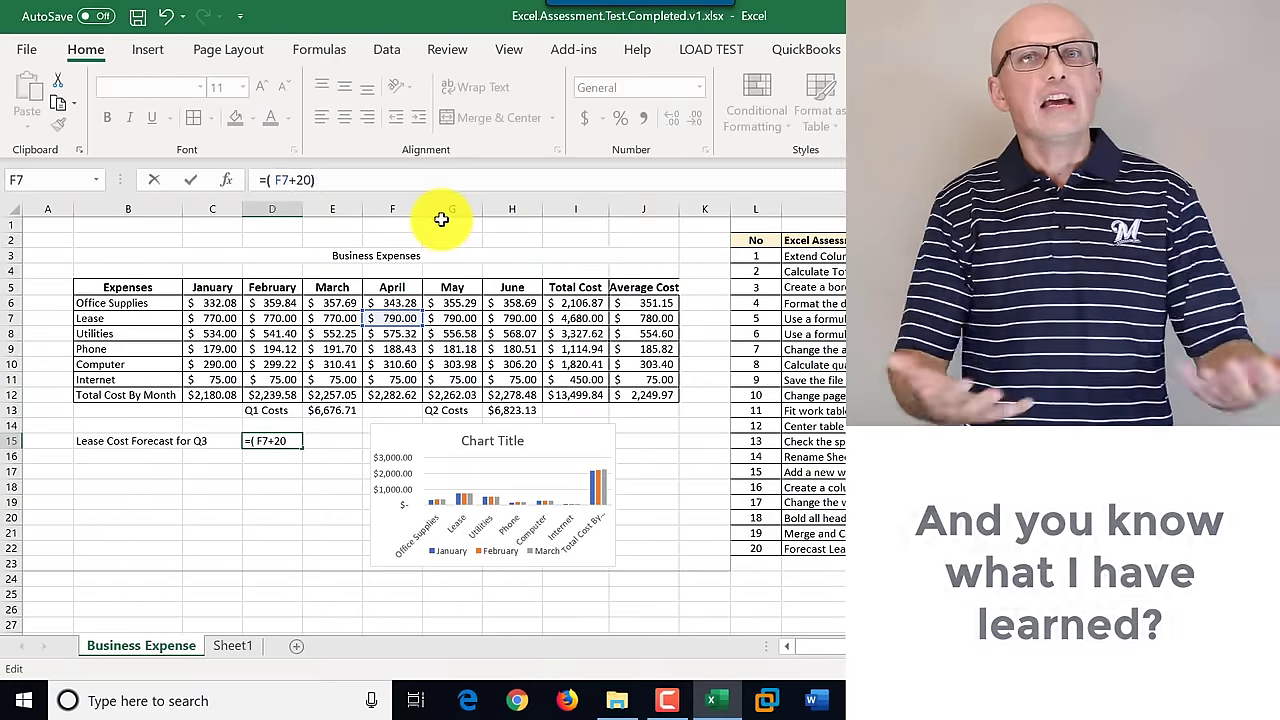
pyautogui.write(')')
pyautogui.press('Return')
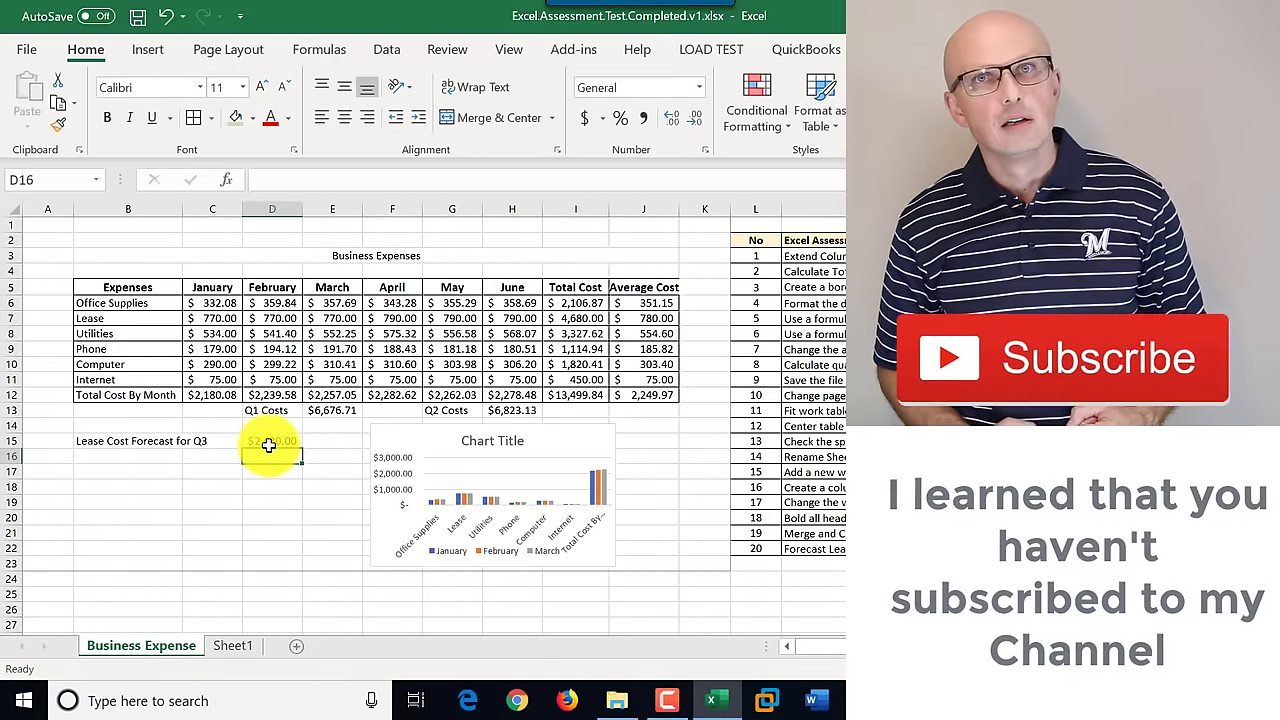
pyautogui.click(272, 440)
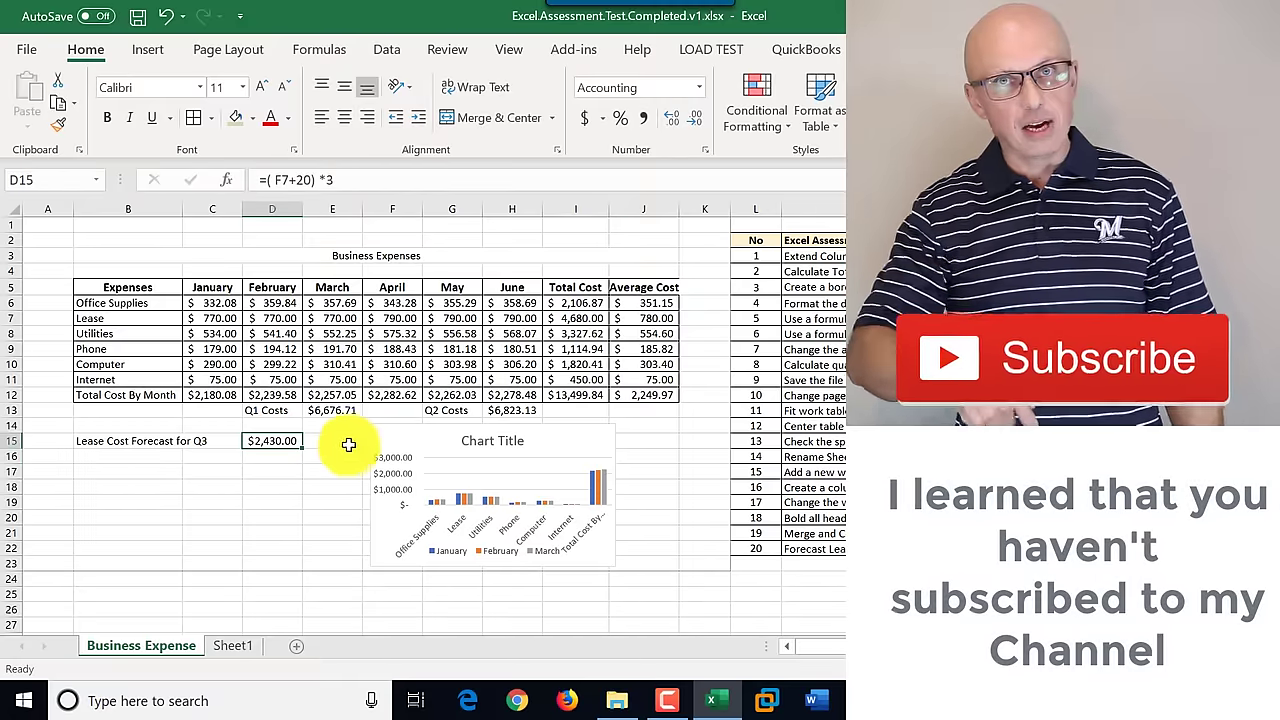